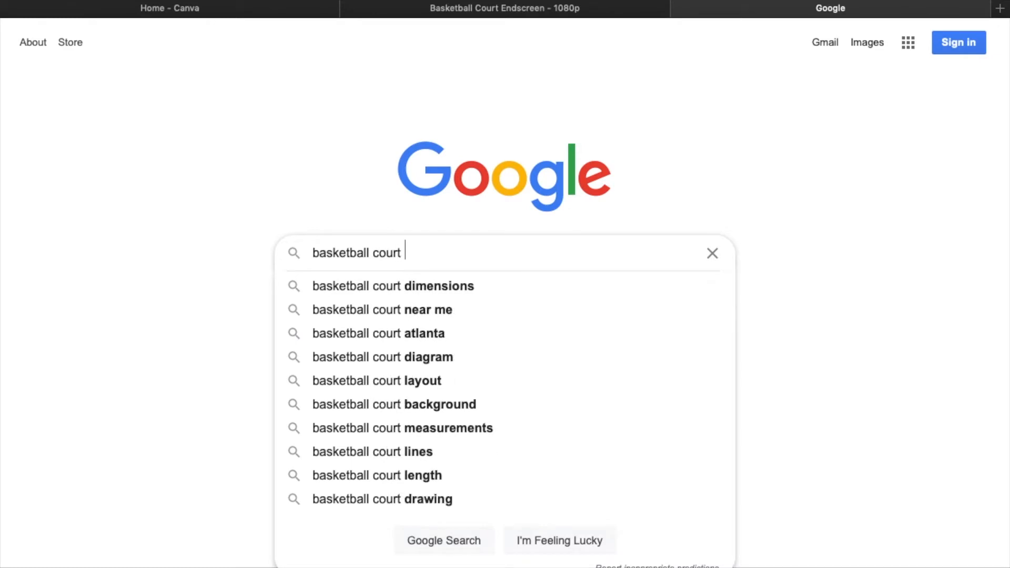
Search Google for "basketball court hex colors" and open the Color Hex page for the Basketball Court palette.
{"action": "type", "text": "rs"}
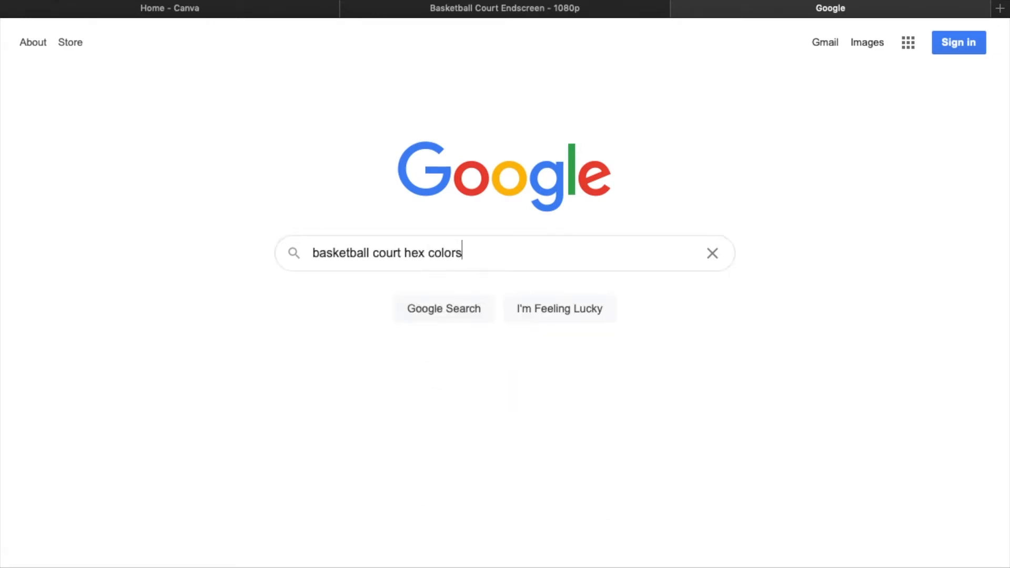
{"action": "key", "text": "Return"}
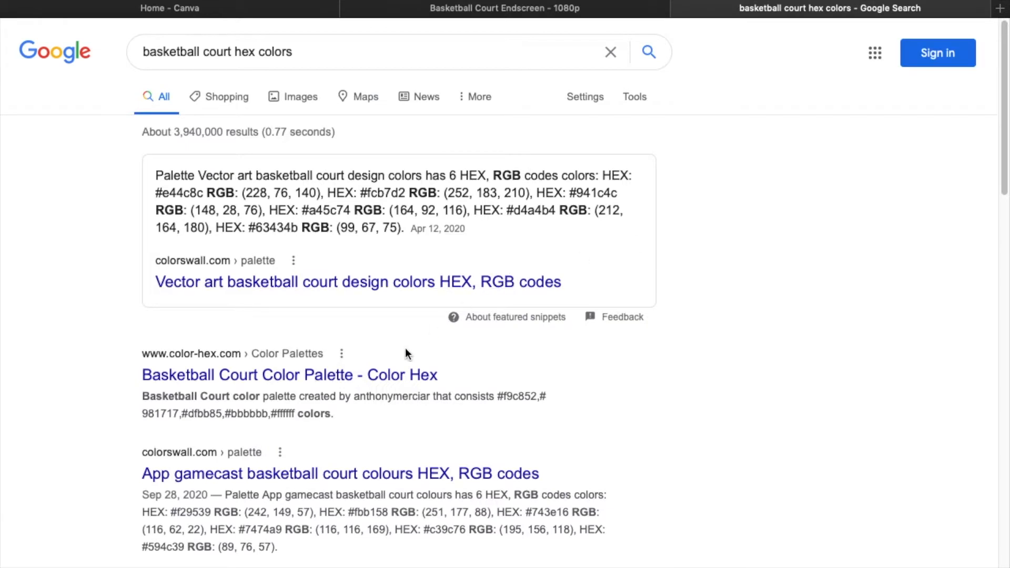
{"action": "left_click", "coordinate": [403, 376]}
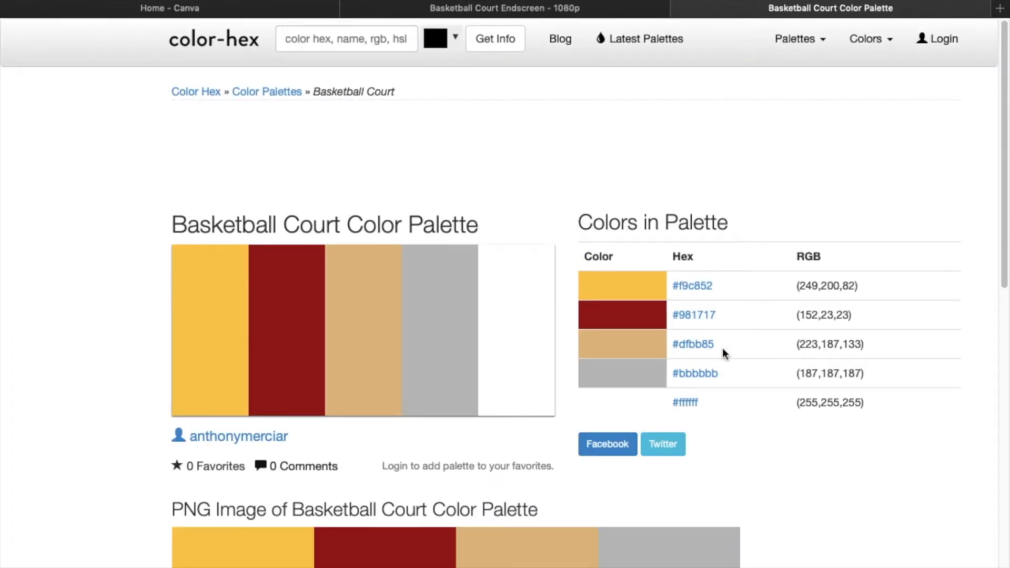
Copy the tan hex code #dfbb85 from the palette, switch to the Canva design, and apply it as the page background color.
{"action": "left_click_drag", "start_coordinate": [715, 345], "coordinate": [671, 345]}
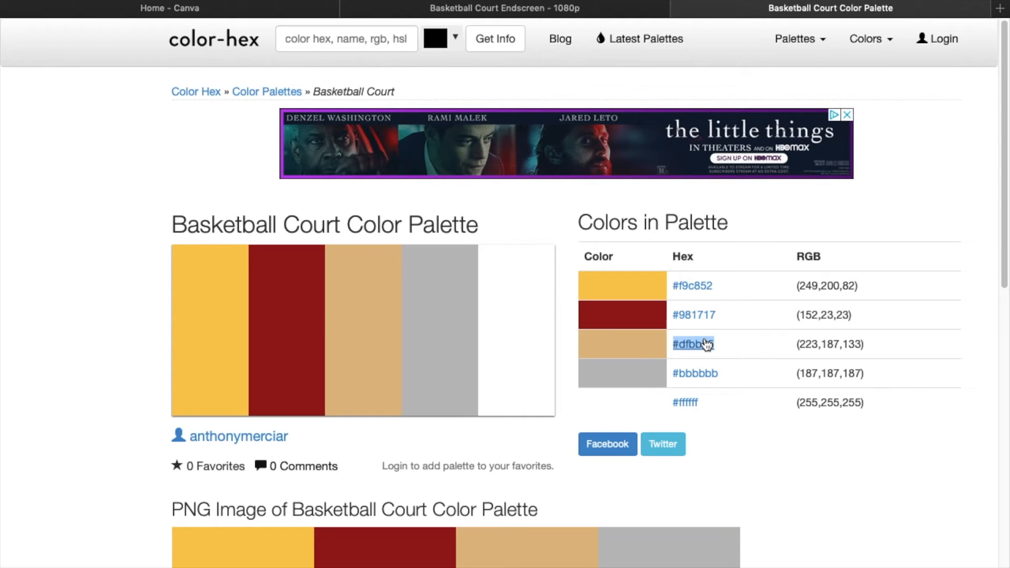
{"action": "left_click", "coordinate": [553, 10]}
{"action": "left_click", "coordinate": [206, 93]}
{"action": "type", "text": "#dfbb85"}
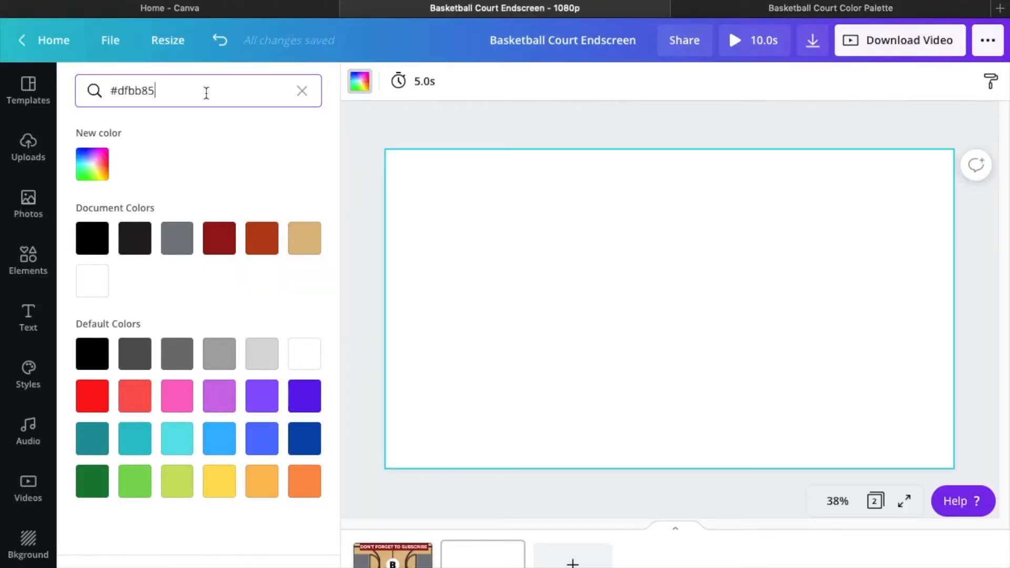
{"action": "left_click", "coordinate": [98, 169]}
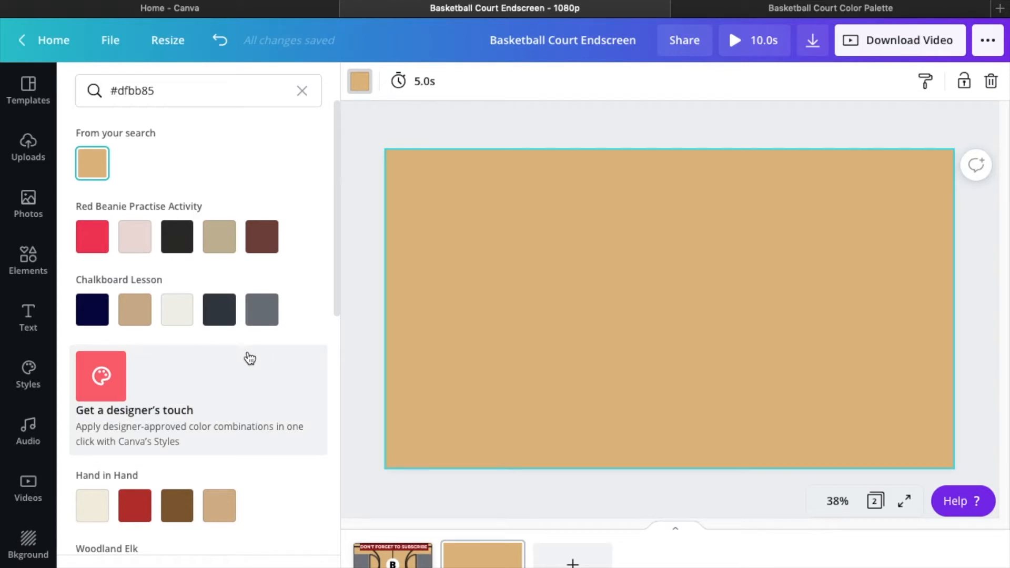
{"action": "left_click", "coordinate": [302, 90]}
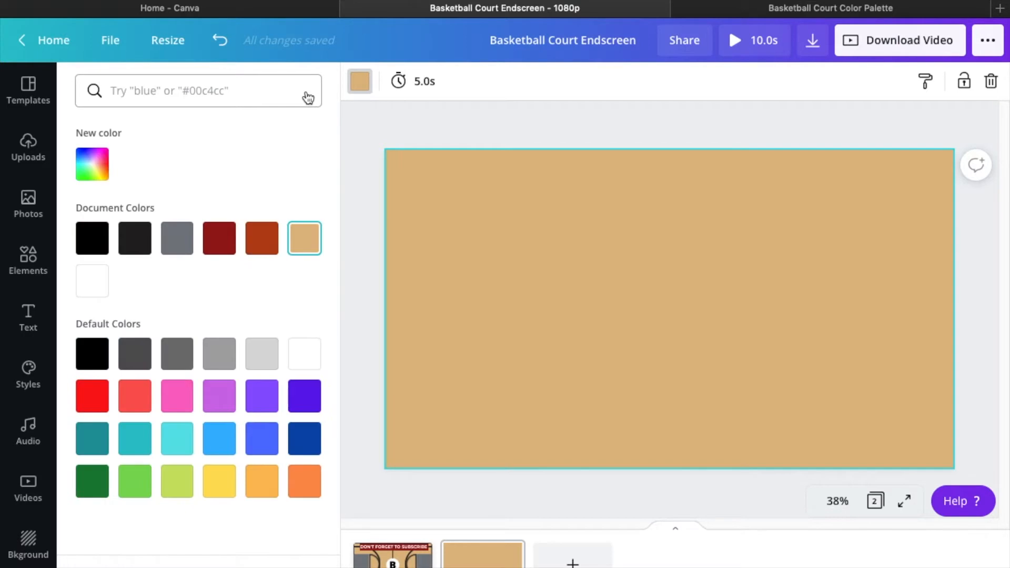
Add a solid black line along the page's top edge, stretch it to the full page width, and increase its line weight.
{"action": "left_click", "coordinate": [35, 269]}
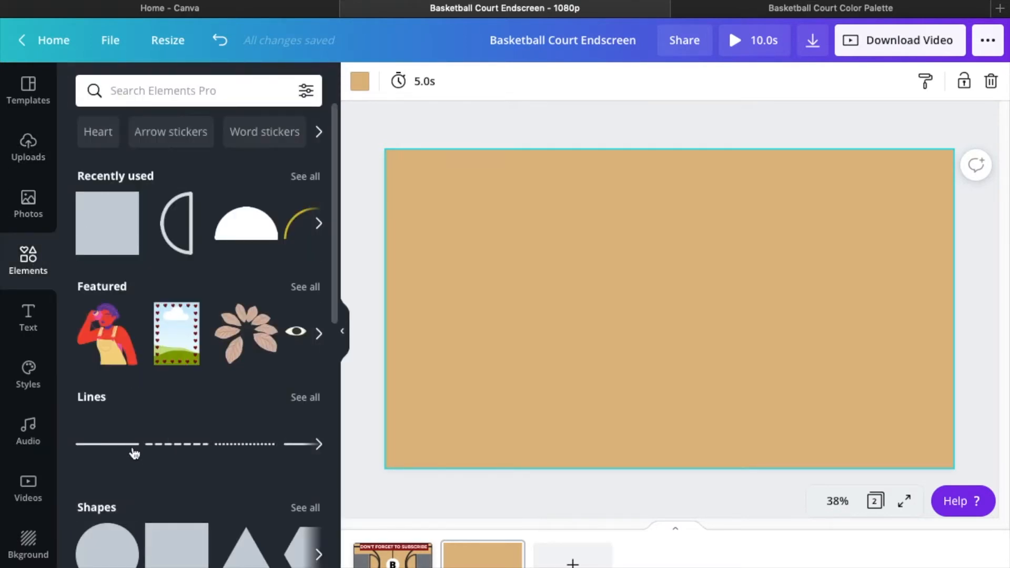
{"action": "left_click", "coordinate": [116, 454]}
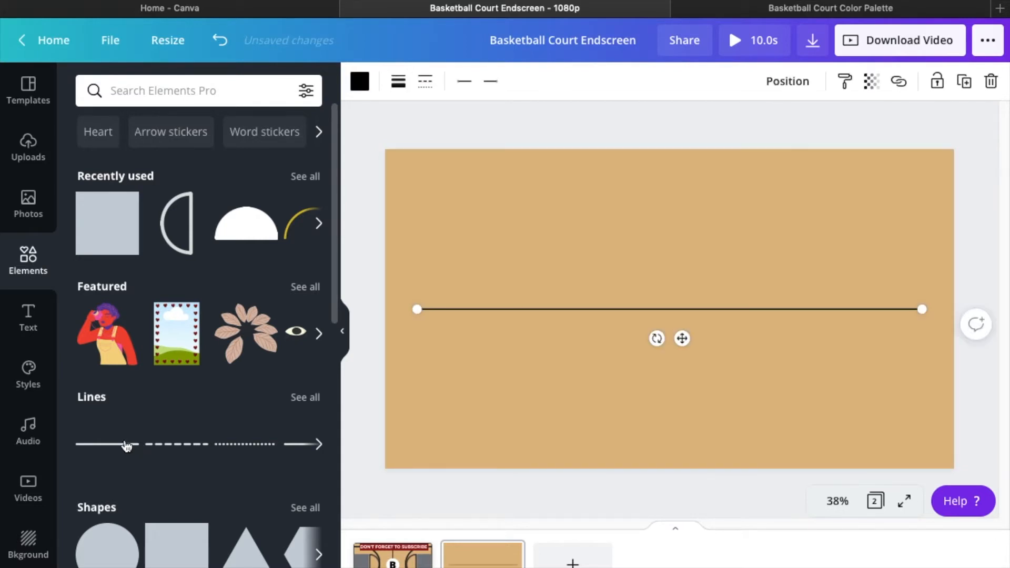
{"action": "left_click_drag", "start_coordinate": [680, 337], "coordinate": [651, 188]}
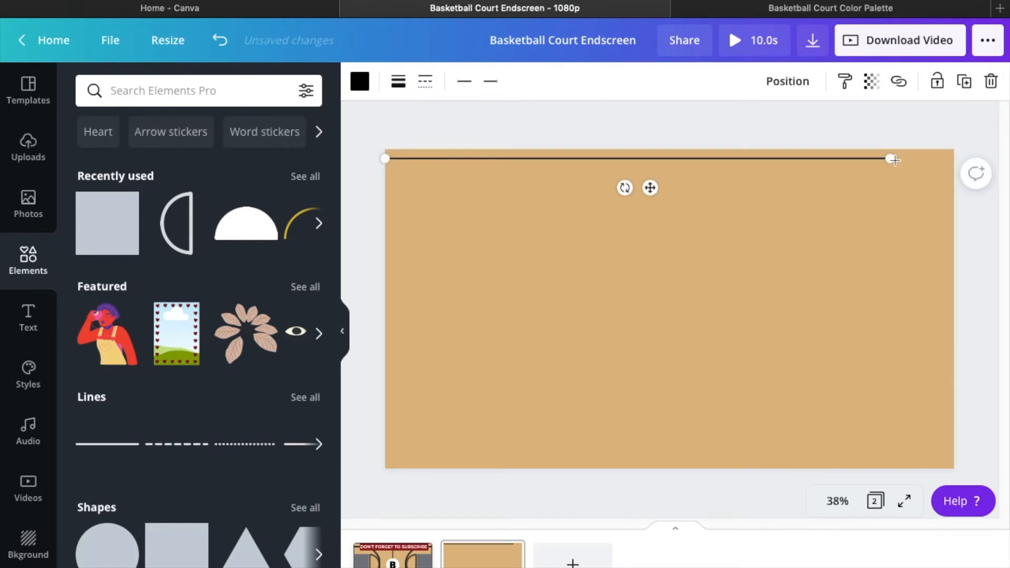
{"action": "left_click_drag", "start_coordinate": [890, 158], "coordinate": [968, 161]}
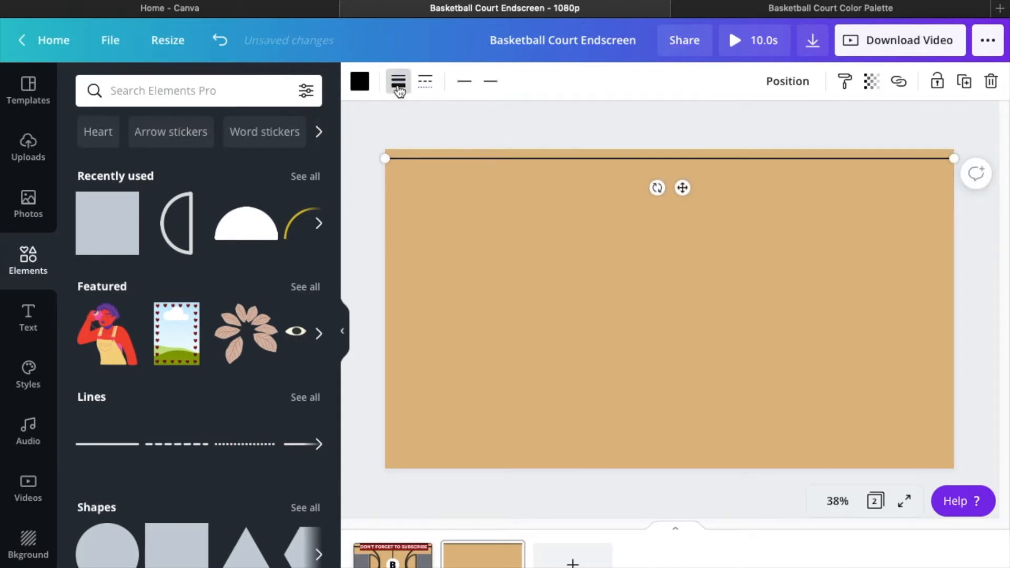
{"action": "left_click", "coordinate": [398, 87]}
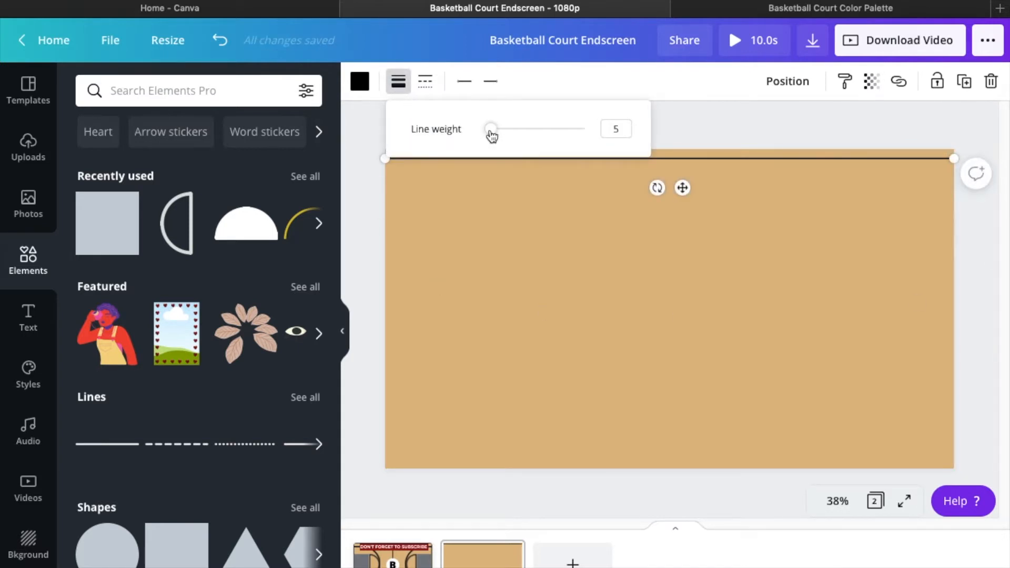
{"action": "left_click_drag", "start_coordinate": [500, 138], "coordinate": [507, 138]}
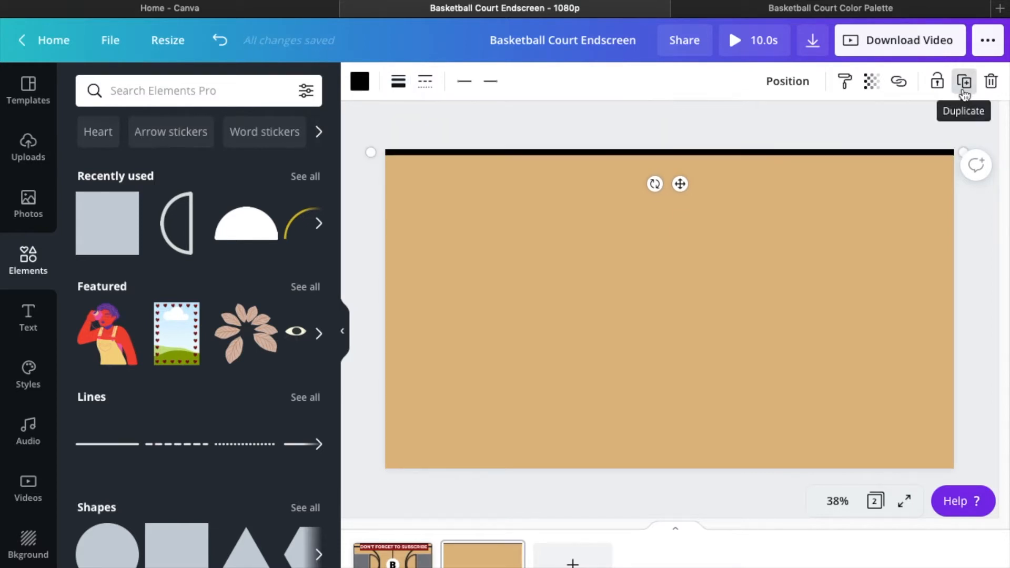
Place one duplicate of the thick line along the page's bottom edge and another, rotated vertical, along the left edge.
{"action": "left_click", "coordinate": [964, 88]}
{"action": "left_click_drag", "start_coordinate": [686, 191], "coordinate": [679, 497]}
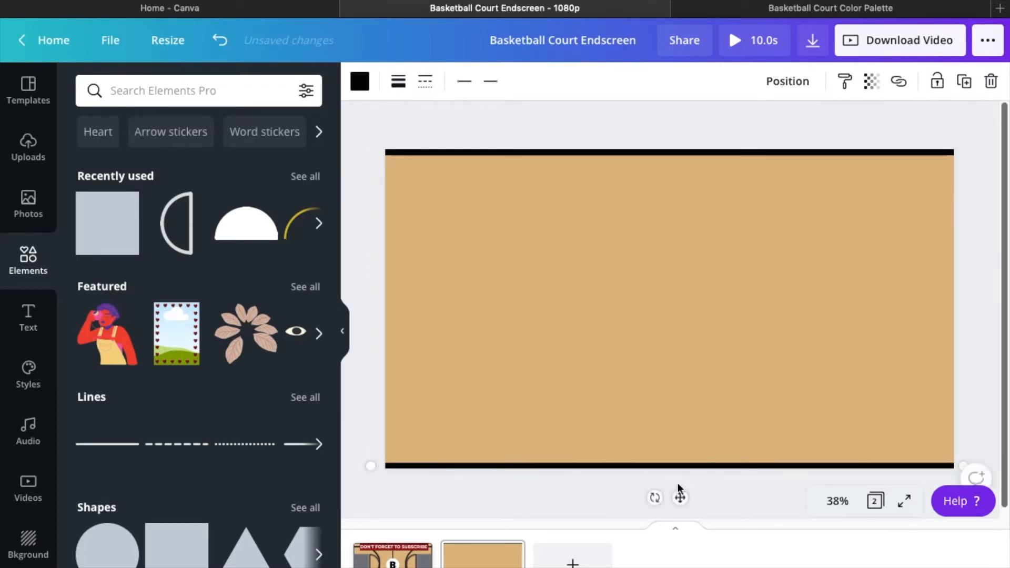
{"action": "left_click", "coordinate": [965, 84]}
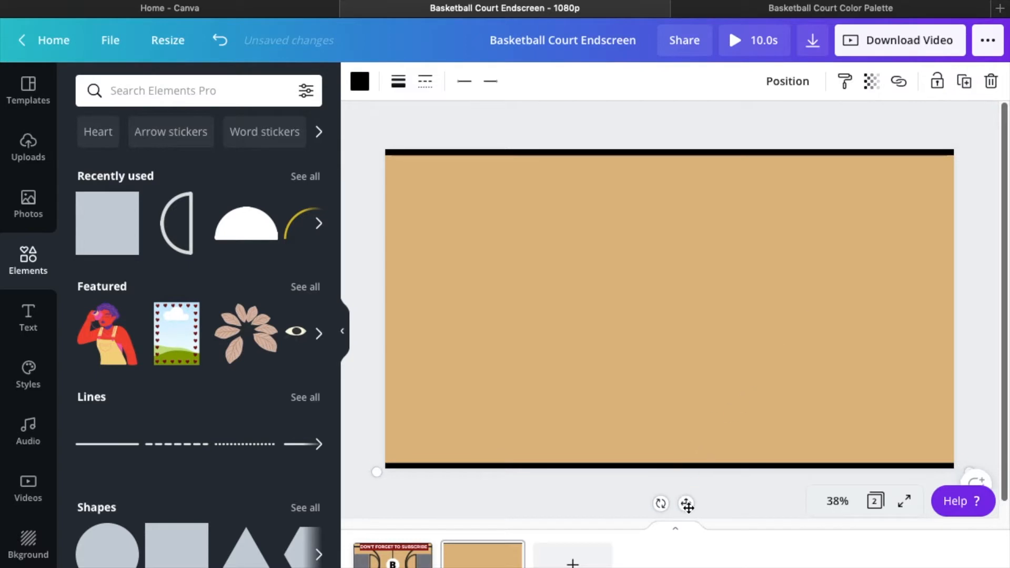
{"action": "left_click_drag", "start_coordinate": [687, 490], "coordinate": [757, 368]}
{"action": "left_click_drag", "start_coordinate": [683, 341], "coordinate": [441, 344]}
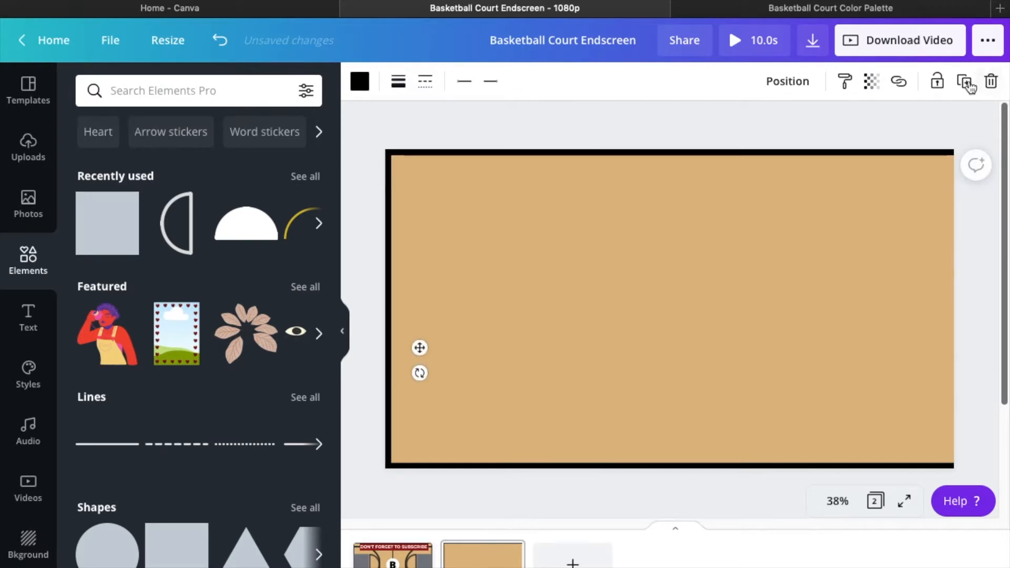
Duplicate the vertical black line onto the page's right edge and again down the middle as the half-court line.
{"action": "left_click", "coordinate": [970, 88]}
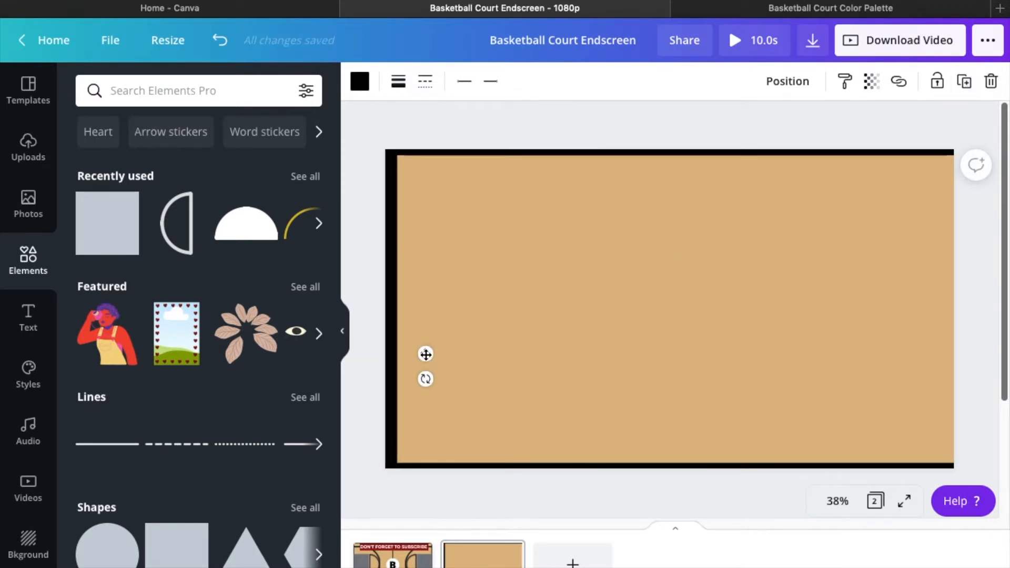
{"action": "left_click_drag", "start_coordinate": [688, 347], "coordinate": [978, 345]}
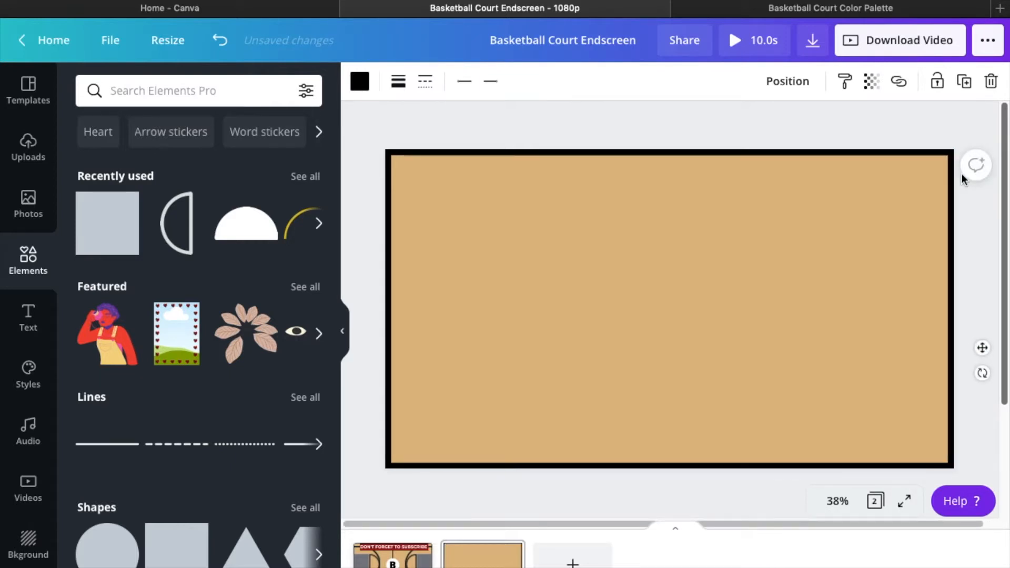
{"action": "left_click", "coordinate": [966, 87]}
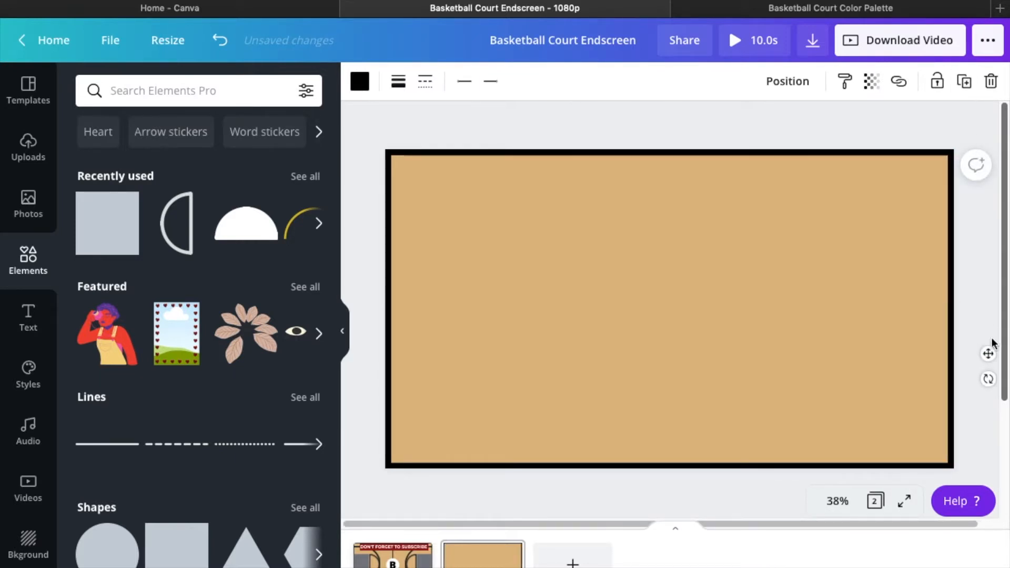
{"action": "left_click_drag", "start_coordinate": [989, 354], "coordinate": [706, 356]}
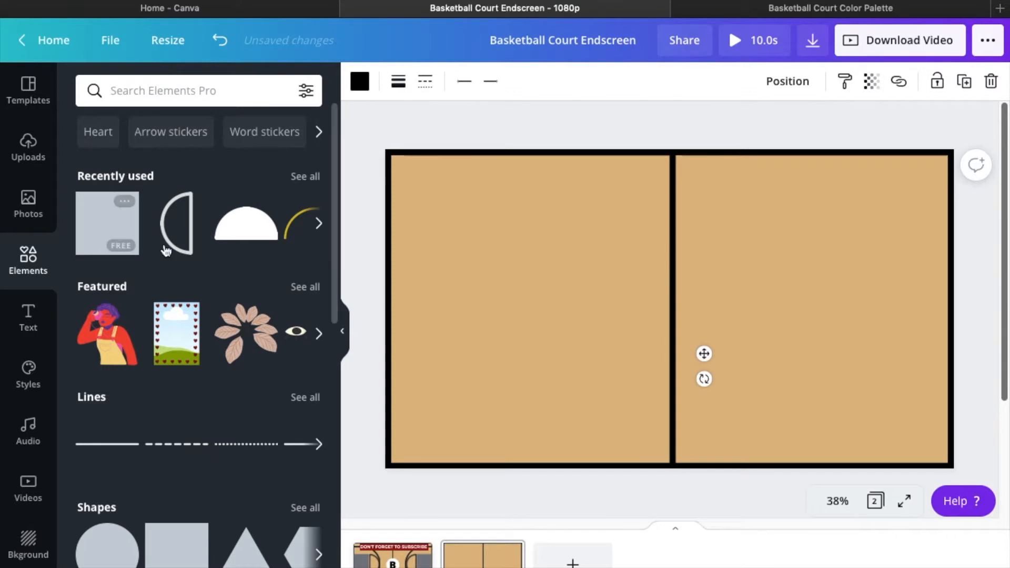
Search the elements for "circle", add the solid circle, and shrink it at the center of the court.
{"action": "left_click", "coordinate": [194, 90]}
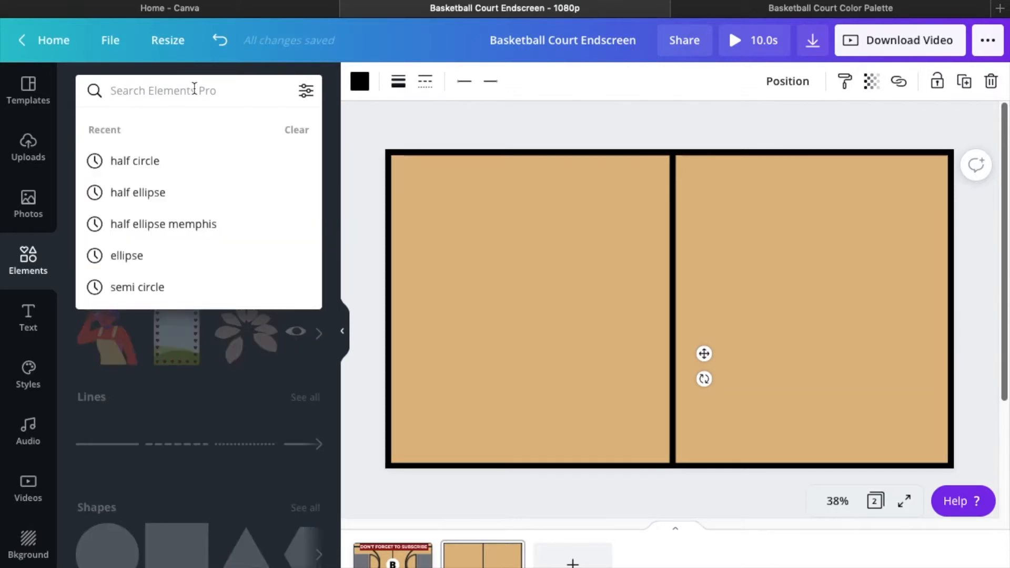
{"action": "type", "text": "circle"}
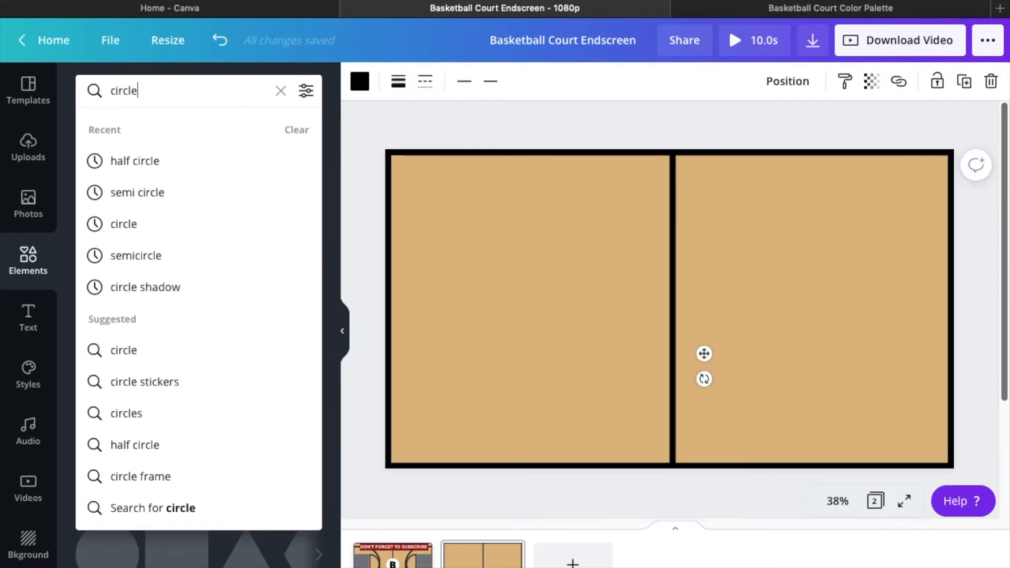
{"action": "key", "text": "Return"}
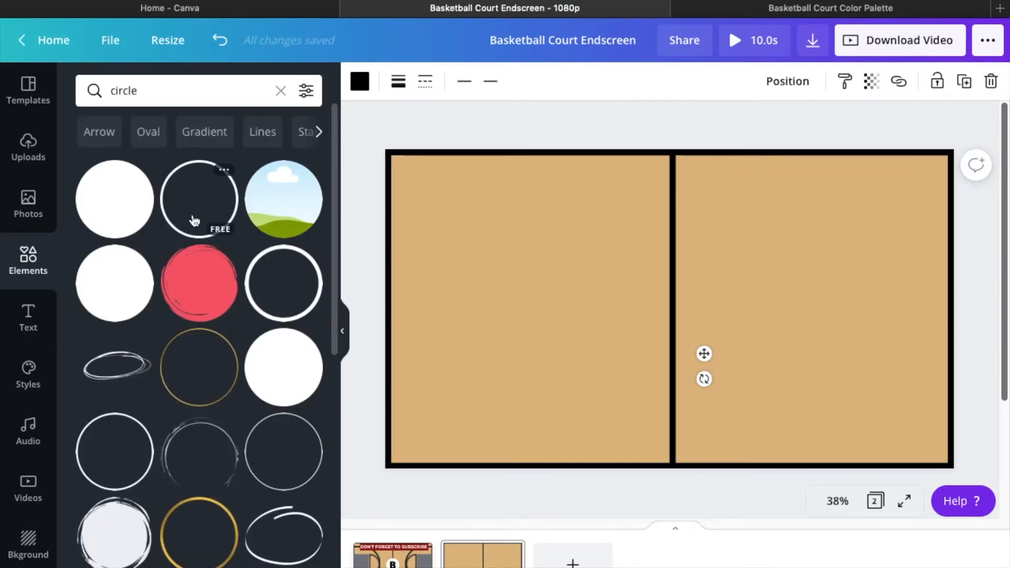
{"action": "left_click", "coordinate": [130, 210]}
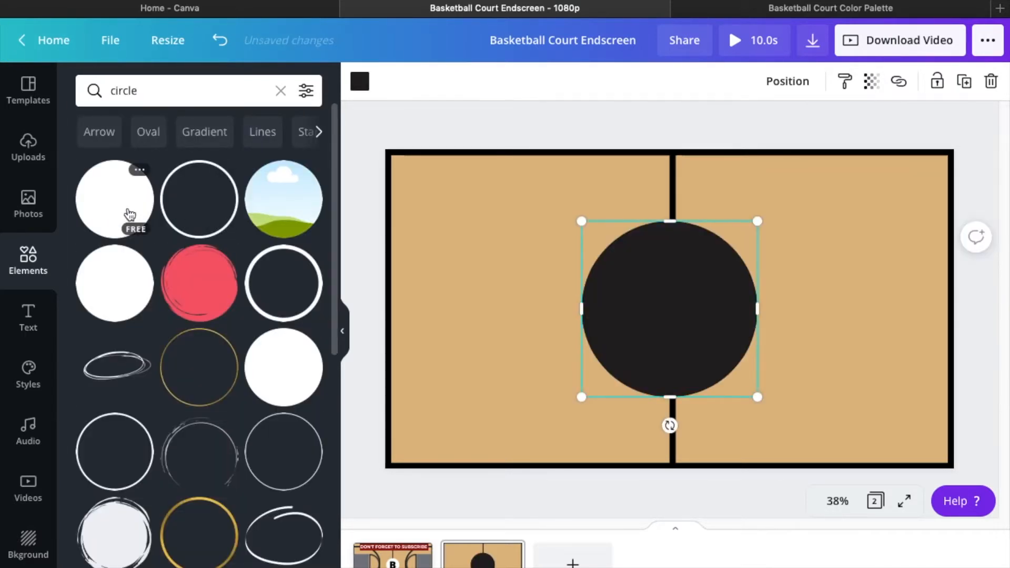
{"action": "left_click_drag", "start_coordinate": [755, 396], "coordinate": [713, 361]}
{"action": "left_click_drag", "start_coordinate": [686, 323], "coordinate": [707, 346]}
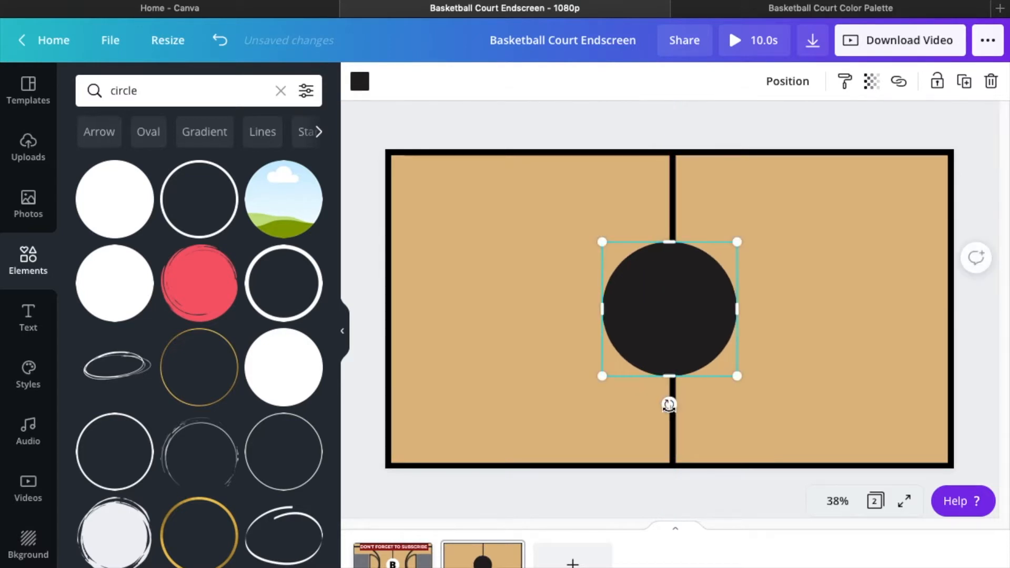
Shift the half-court line slightly left so it aligns with the middle of the center circle.
{"action": "left_click", "coordinate": [676, 440]}
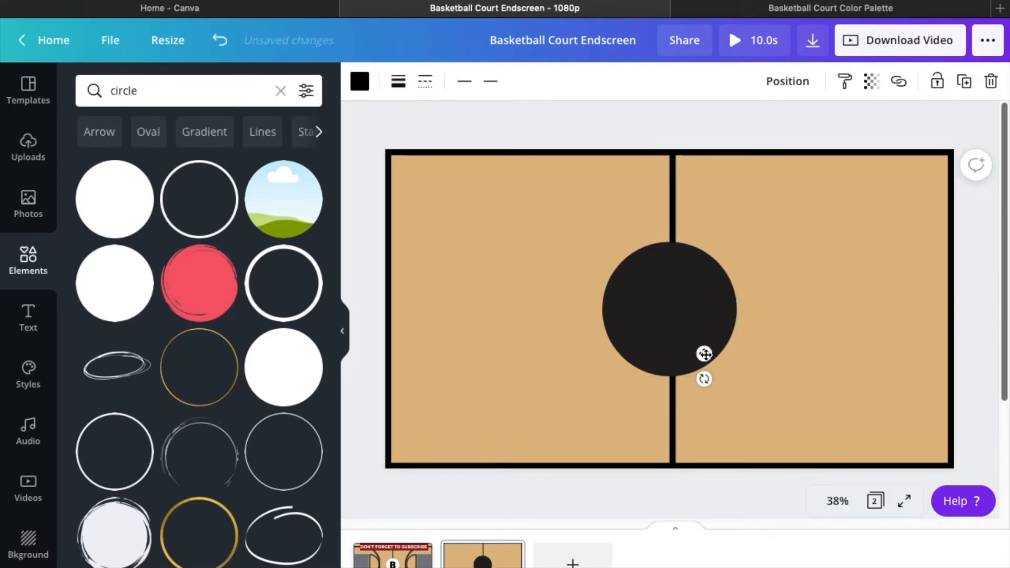
{"action": "left_click_drag", "start_coordinate": [705, 354], "coordinate": [701, 354]}
{"action": "left_click", "coordinate": [754, 360]}
Change the center circle's fill color to white.
{"action": "left_click", "coordinate": [708, 346]}
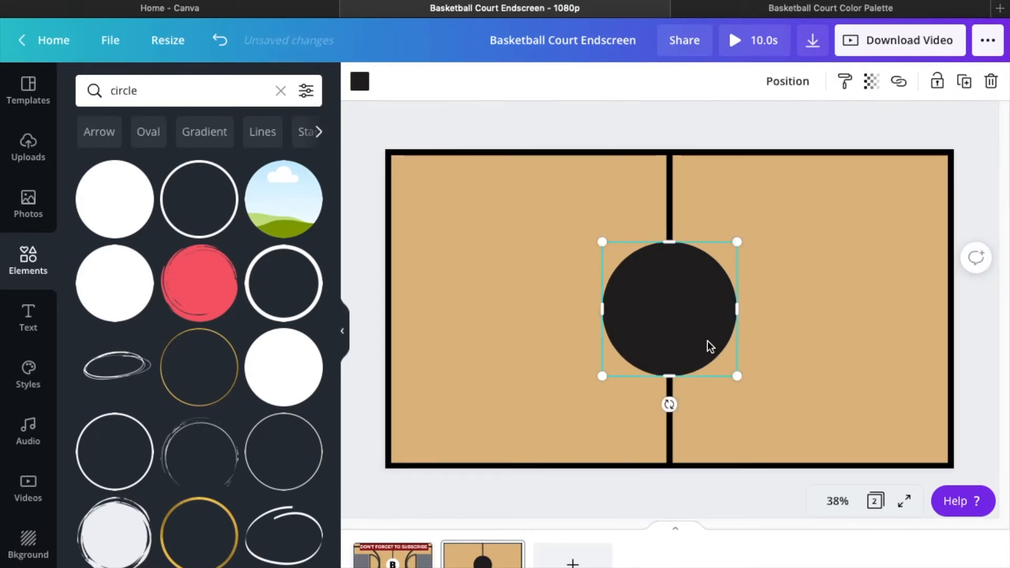
{"action": "left_click", "coordinate": [362, 83]}
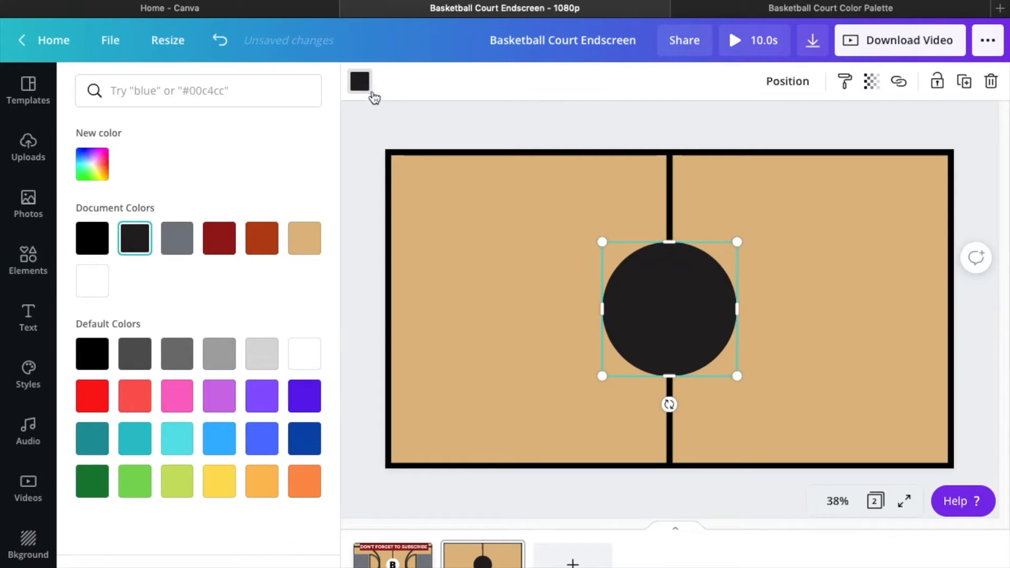
{"action": "left_click", "coordinate": [98, 291]}
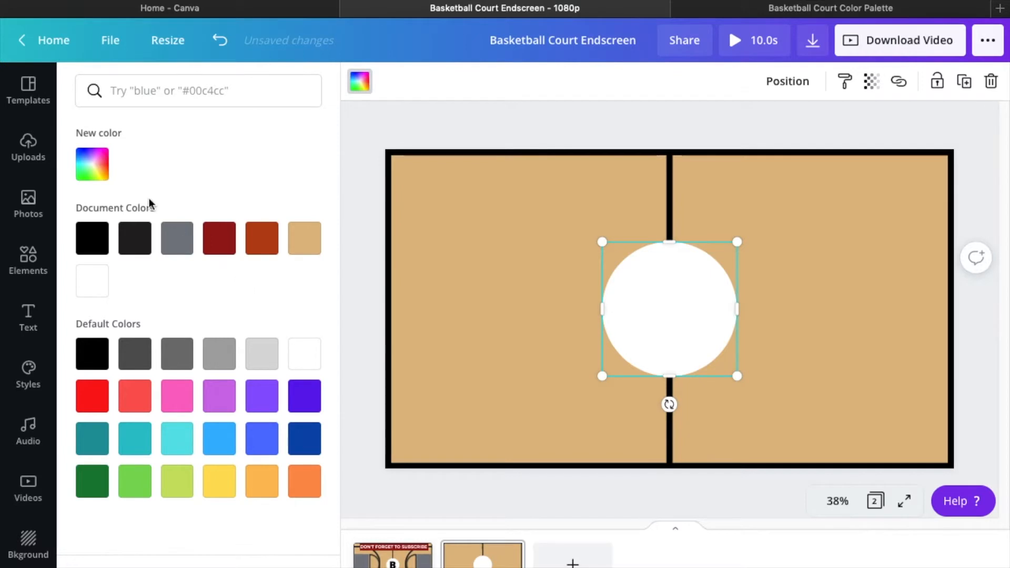
Add a heading containing only the letter "B" inside the white center circle and enlarge it to font size 215.
{"action": "left_click", "coordinate": [29, 318]}
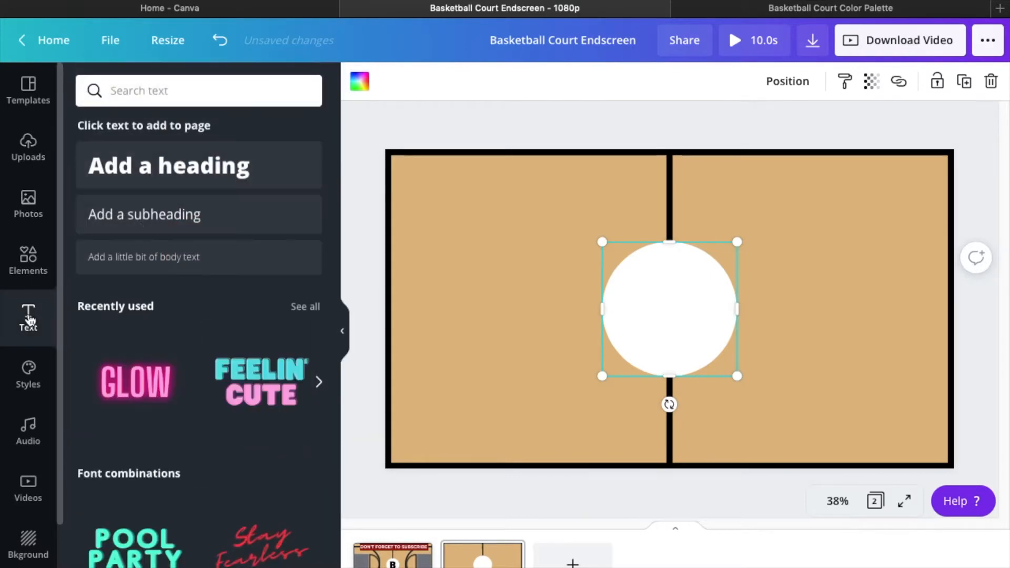
{"action": "left_click", "coordinate": [202, 167]}
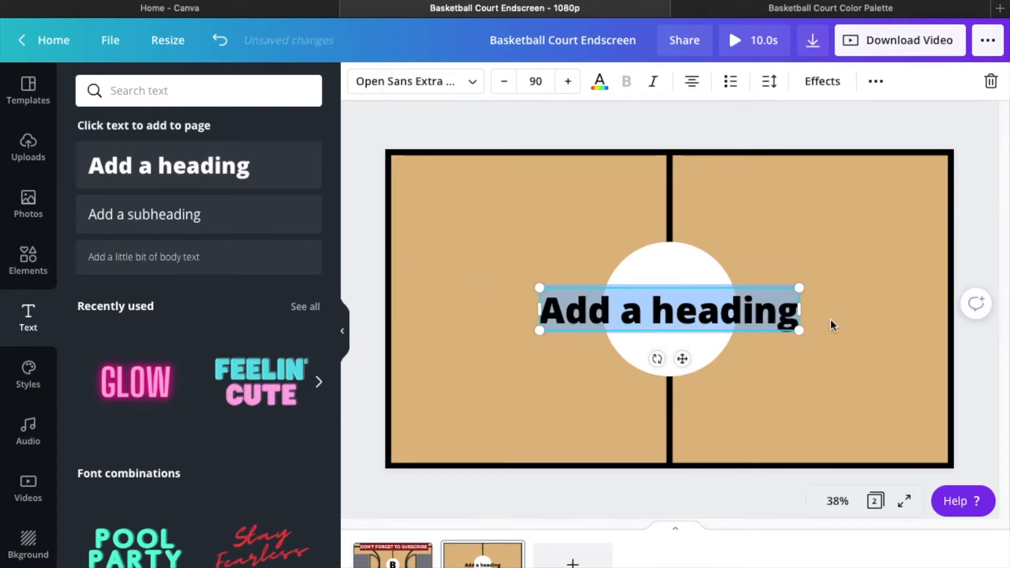
{"action": "left_click_drag", "start_coordinate": [797, 313], "coordinate": [656, 315]}
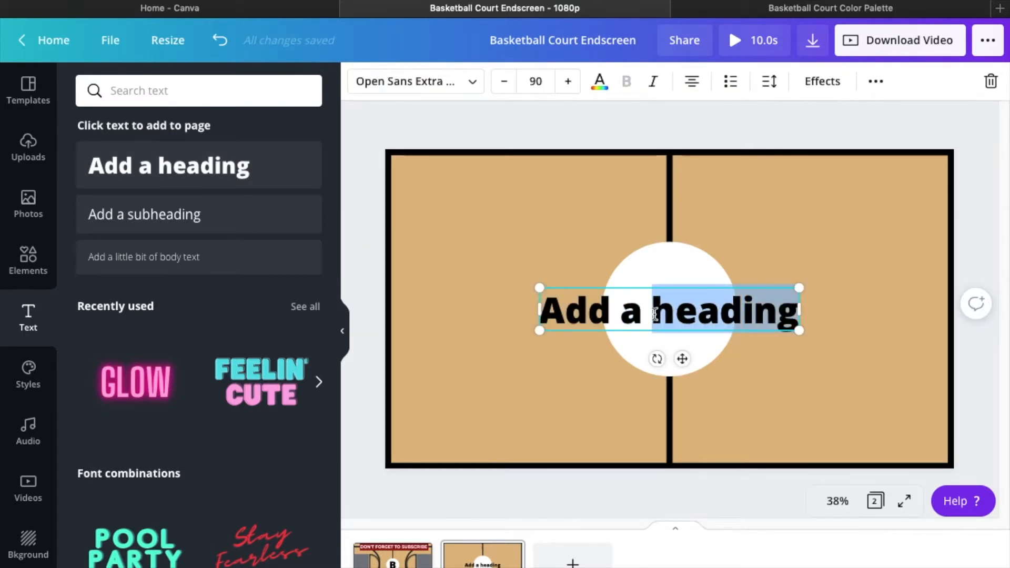
{"action": "key", "text": "BackSpace"}
{"action": "key", "text": "BackSpace"}
{"action": "key", "text": "BackSpace"}
{"action": "key", "text": "BackSpace"}
{"action": "key", "text": "BackSpace"}
{"action": "key", "text": "BackSpace"}
{"action": "key", "text": "BackSpace"}
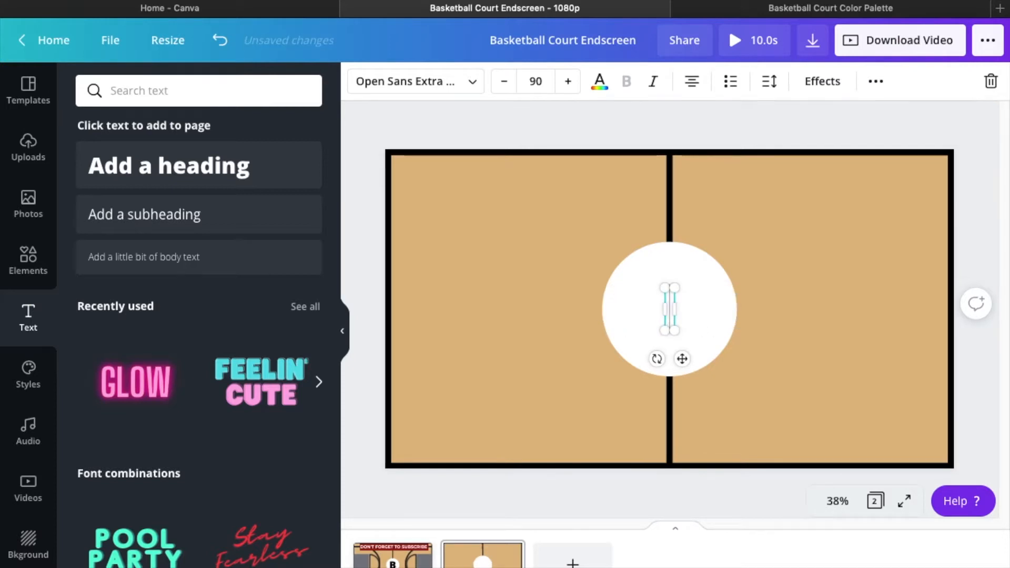
{"action": "type", "text": "B"}
{"action": "left_click_drag", "start_coordinate": [685, 330], "coordinate": [735, 365]}
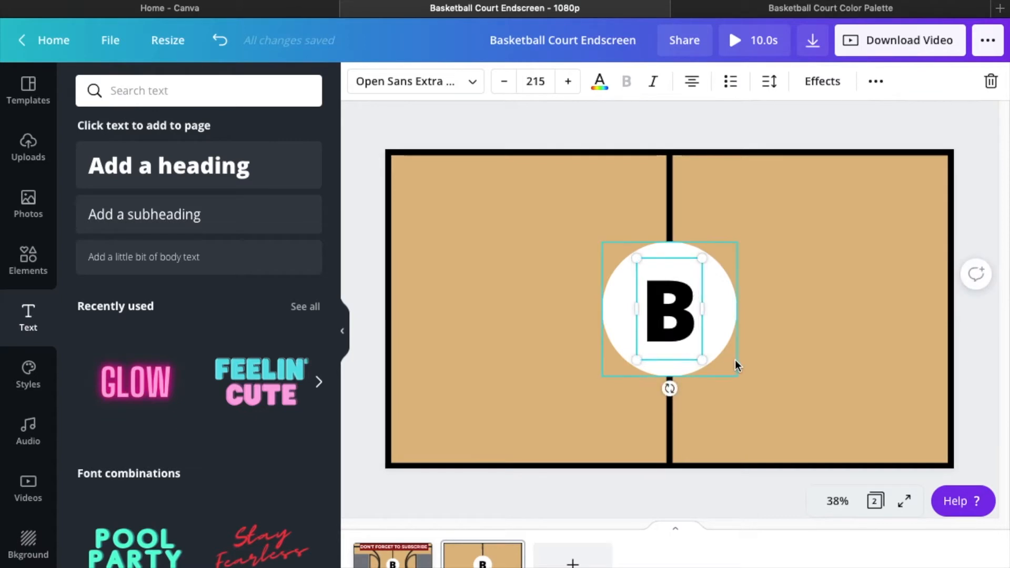
{"action": "left_click", "coordinate": [780, 487]}
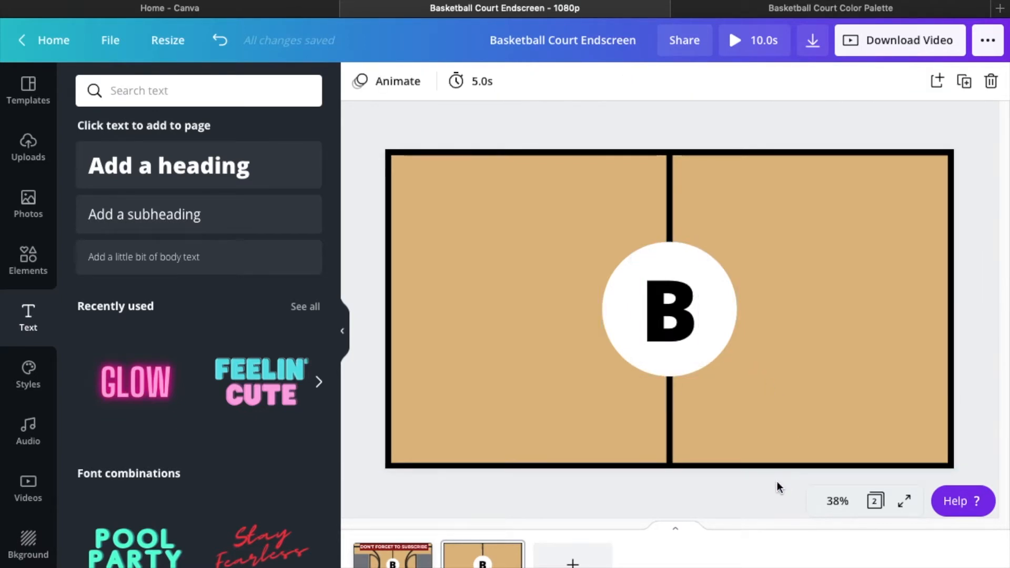
Add the thin circle outline from the "circle" elements and resize it to fit tightly around the white center circle.
{"action": "left_click", "coordinate": [30, 263]}
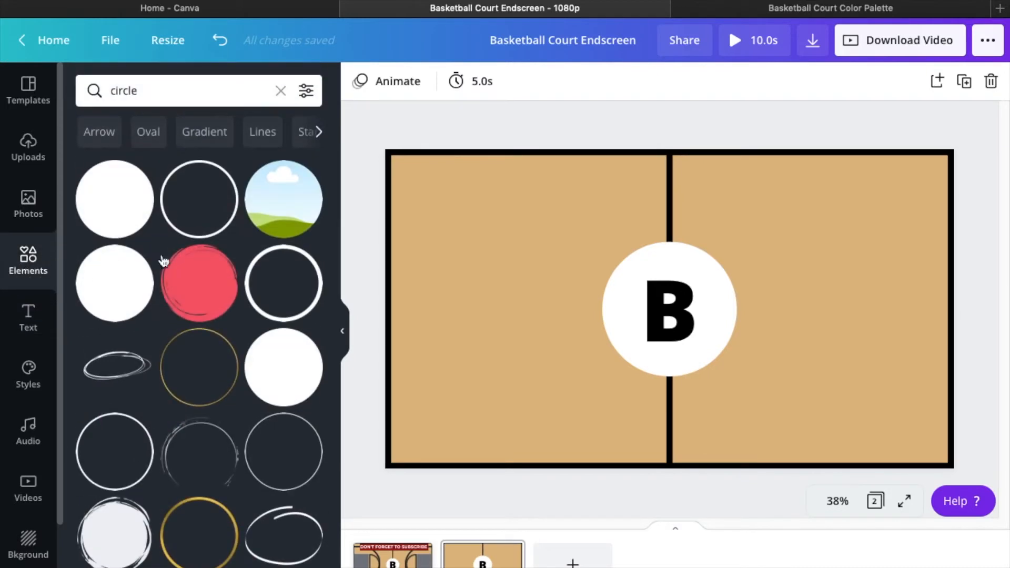
{"action": "left_click", "coordinate": [215, 205]}
{"action": "left_click_drag", "start_coordinate": [582, 222], "coordinate": [595, 234]}
{"action": "left_click_drag", "start_coordinate": [756, 395], "coordinate": [741, 379]}
{"action": "left_click_drag", "start_coordinate": [598, 239], "coordinate": [602, 244]}
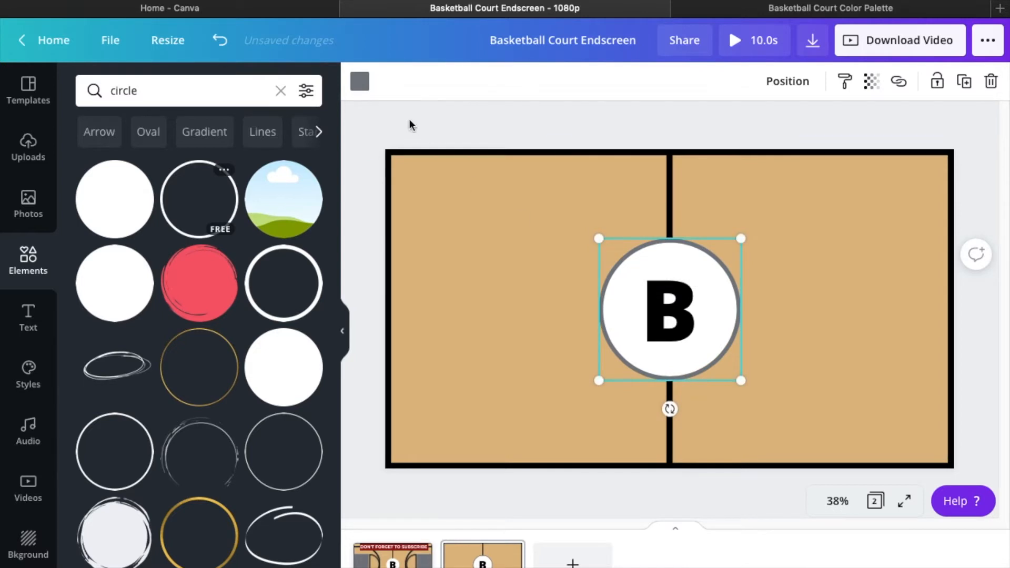
Change the color of the outline around the center circle to black.
{"action": "left_click", "coordinate": [360, 81]}
{"action": "left_click", "coordinate": [93, 244]}
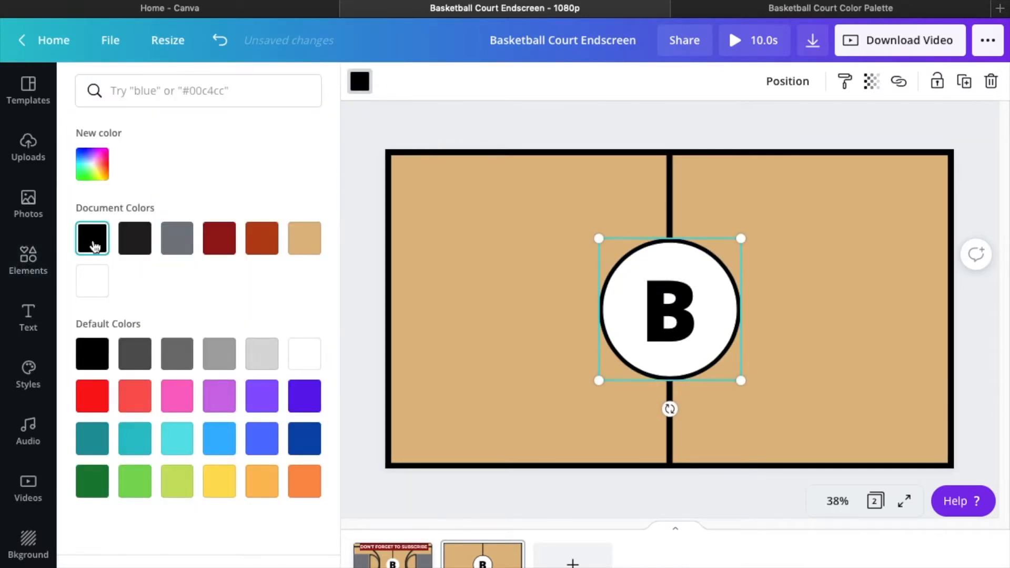
{"action": "left_click", "coordinate": [427, 123]}
{"action": "left_click", "coordinate": [427, 127]}
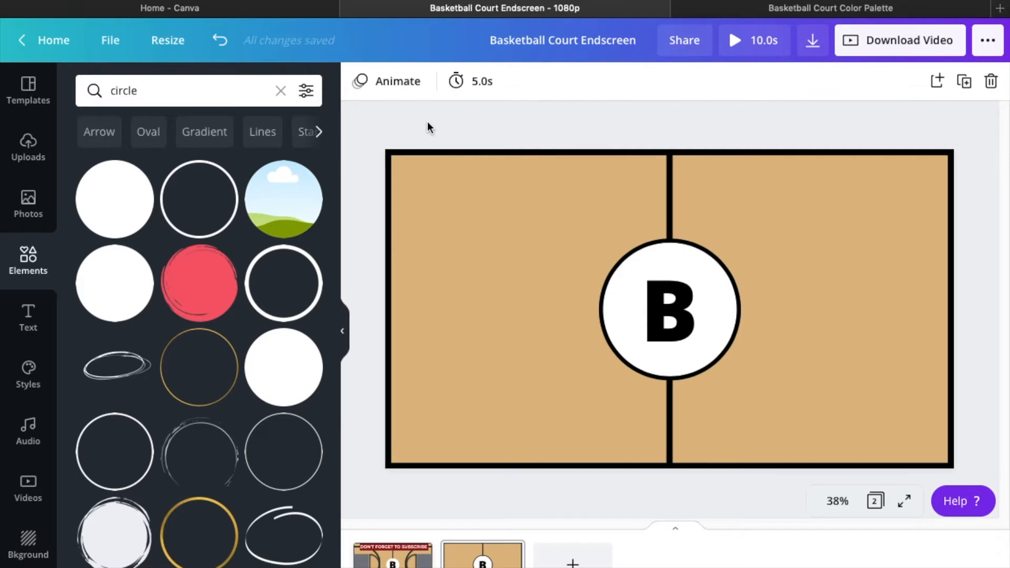
Search the elements for "half ellipse" and add the thin yellow upward arch to the court.
{"action": "left_click", "coordinate": [281, 92]}
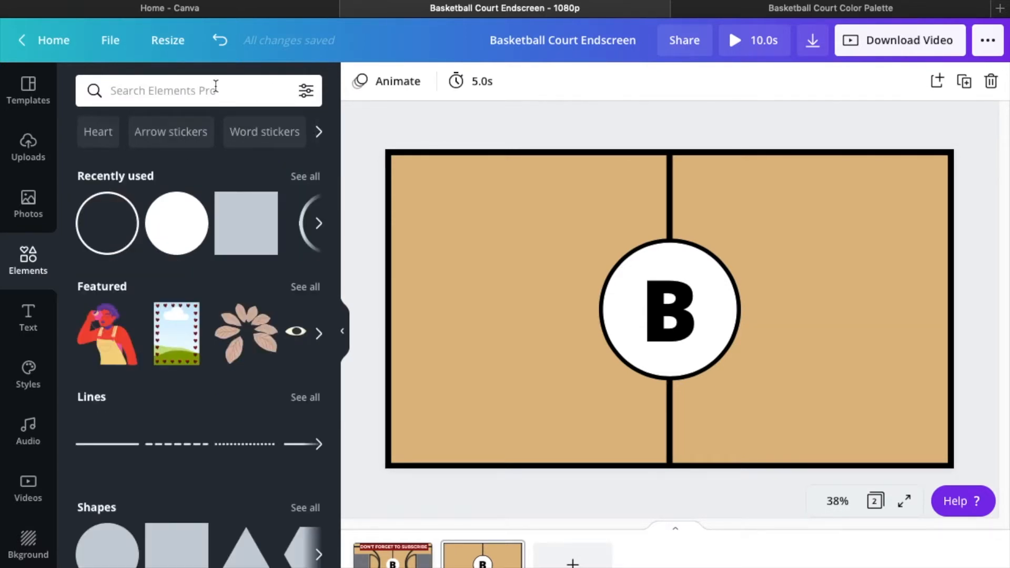
{"action": "type", "text": "half elli"}
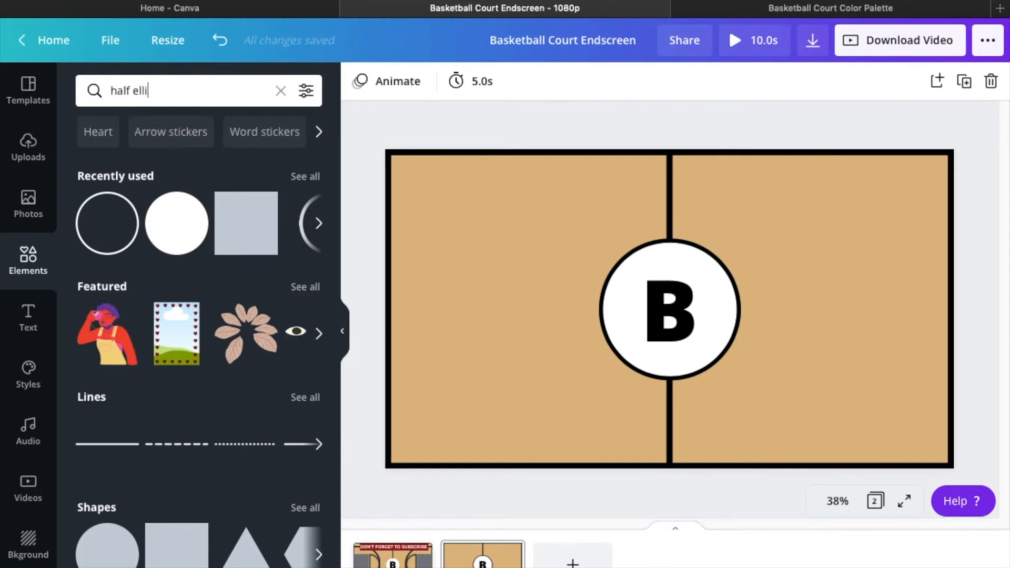
{"action": "type", "text": "pse"}
{"action": "key", "text": "Return"}
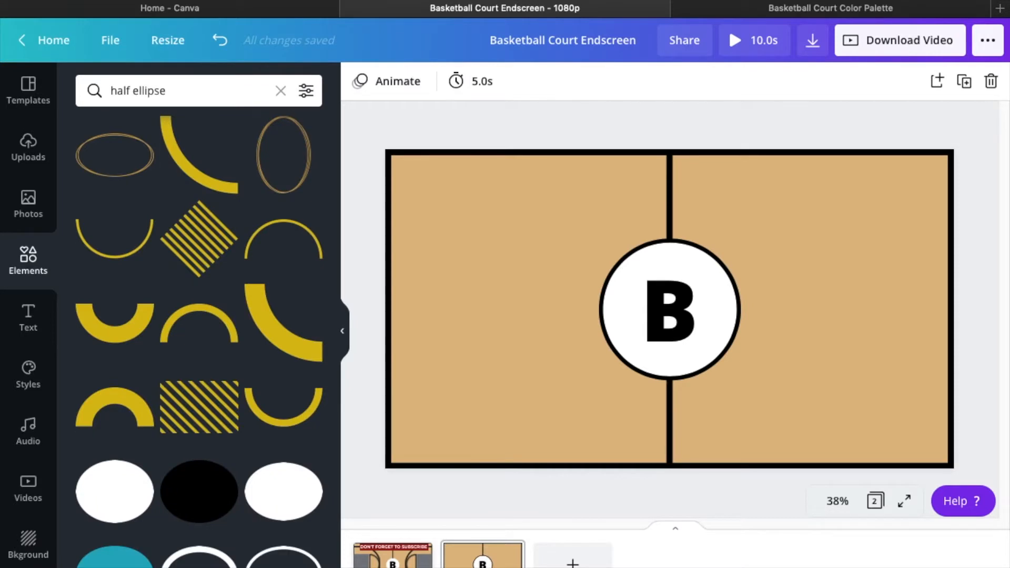
{"action": "left_click", "coordinate": [282, 255]}
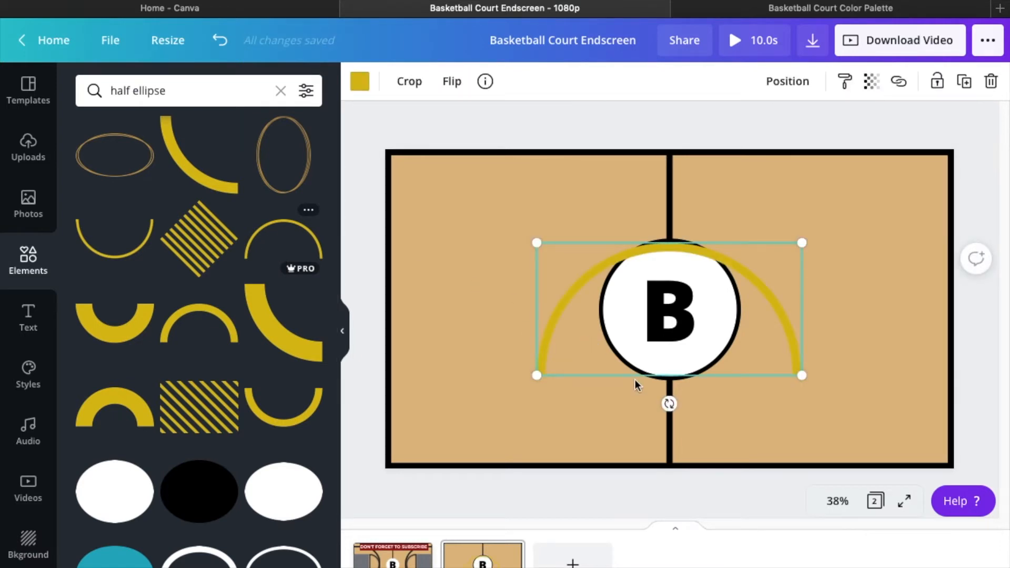
Rotate the arch so it opens toward the court's right edge, move it into the right half, and enlarge it to nearly full court height.
{"action": "left_click_drag", "start_coordinate": [669, 403], "coordinate": [772, 310]}
{"action": "left_click_drag", "start_coordinate": [674, 437], "coordinate": [802, 422]}
{"action": "left_click_drag", "start_coordinate": [893, 421], "coordinate": [916, 459]}
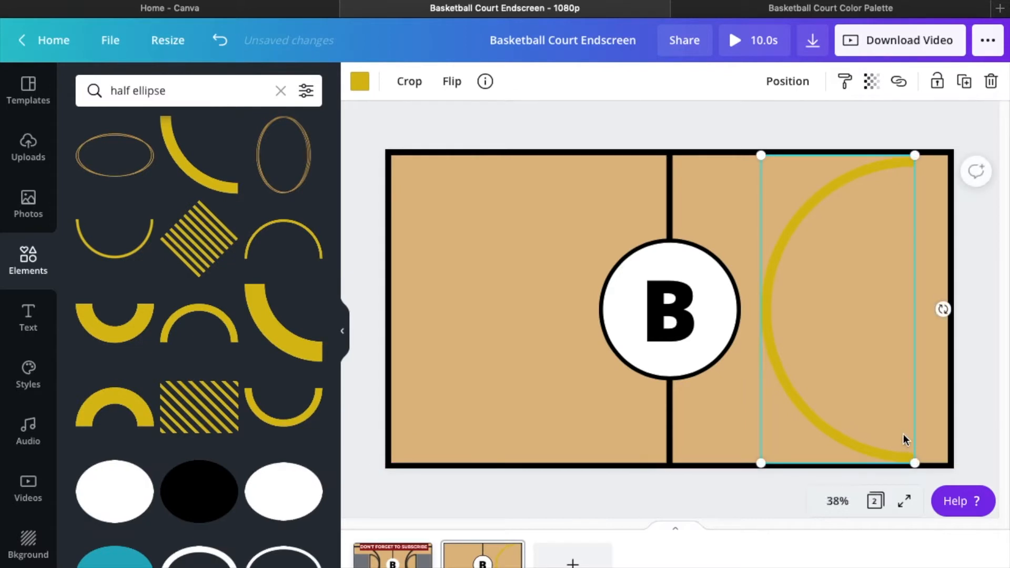
Recolor the right-hand arc black and shrink it slightly so it clears the court's upper and lower borders.
{"action": "left_click", "coordinate": [363, 84]}
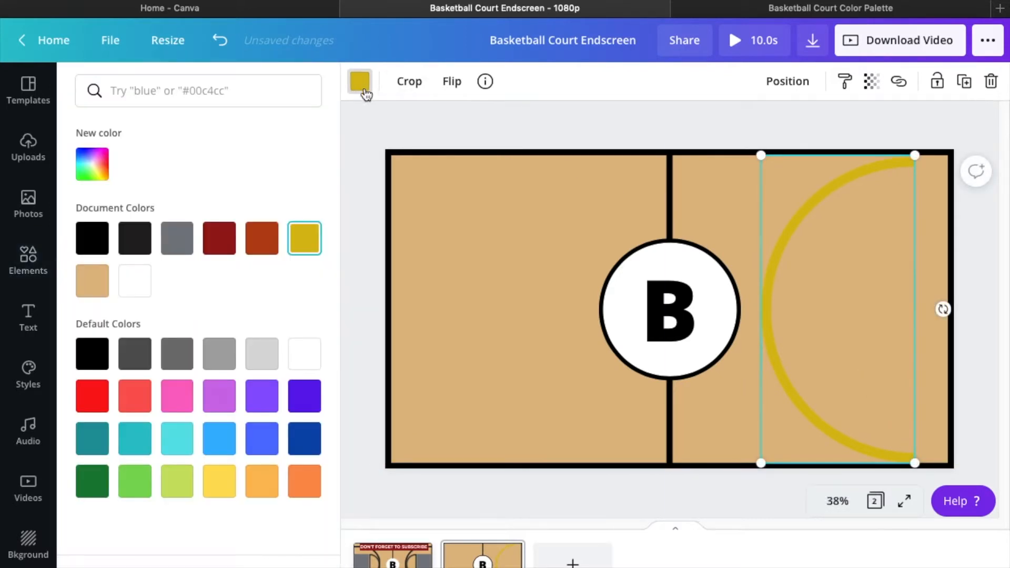
{"action": "left_click", "coordinate": [98, 242]}
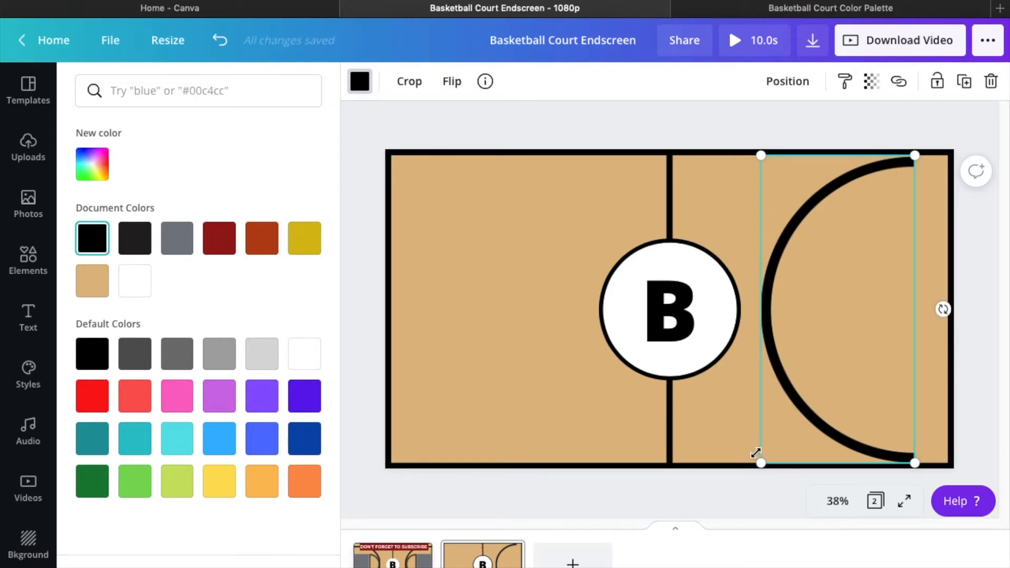
{"action": "left_click_drag", "start_coordinate": [761, 466], "coordinate": [806, 417]}
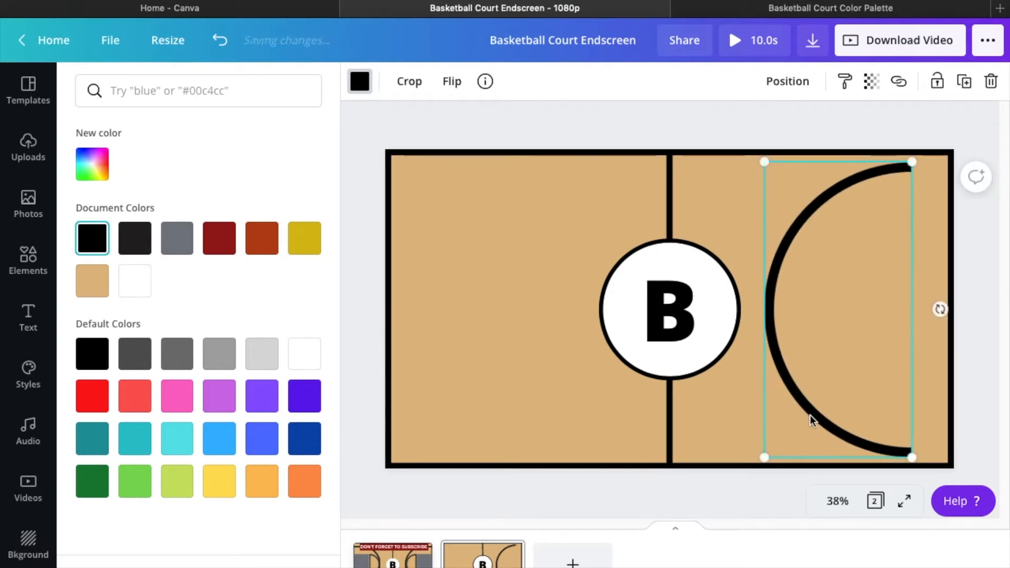
{"action": "left_click", "coordinate": [978, 388]}
{"action": "left_click", "coordinate": [978, 387]}
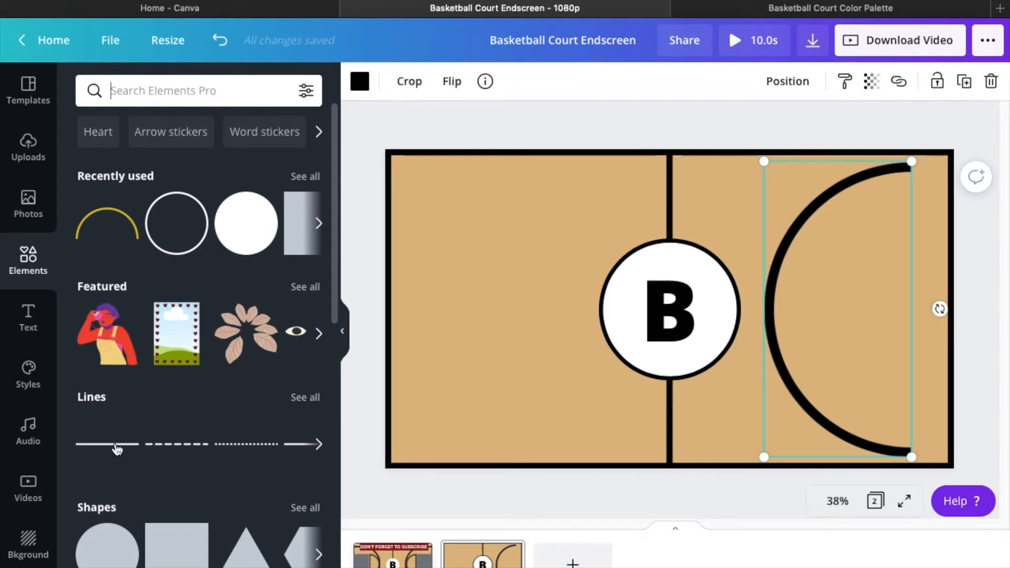
Add a plain line, shorten it, and place it between the arc's upper end and the court's right border.
{"action": "left_click", "coordinate": [117, 449]}
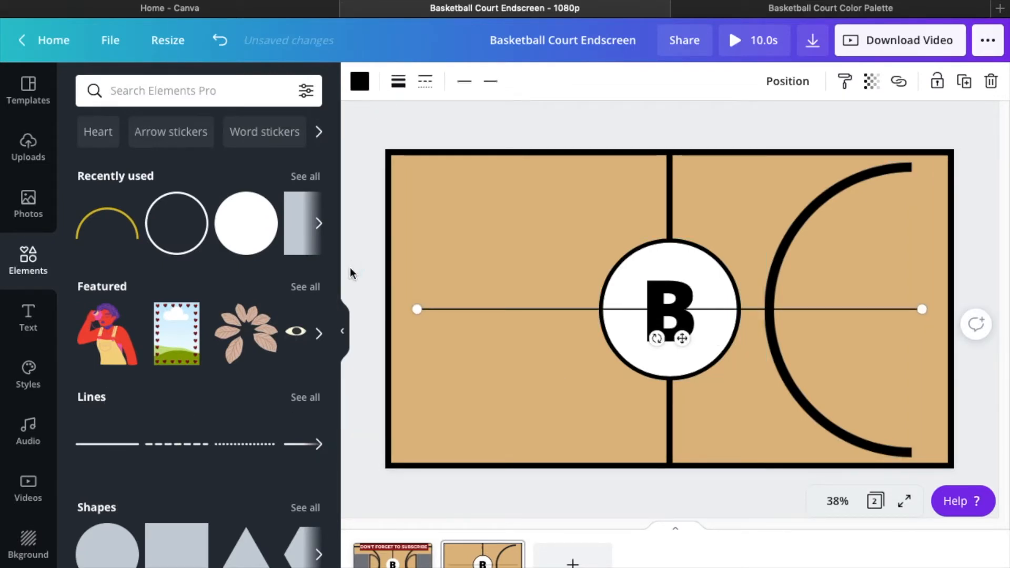
{"action": "left_click_drag", "start_coordinate": [466, 311], "coordinate": [861, 309]}
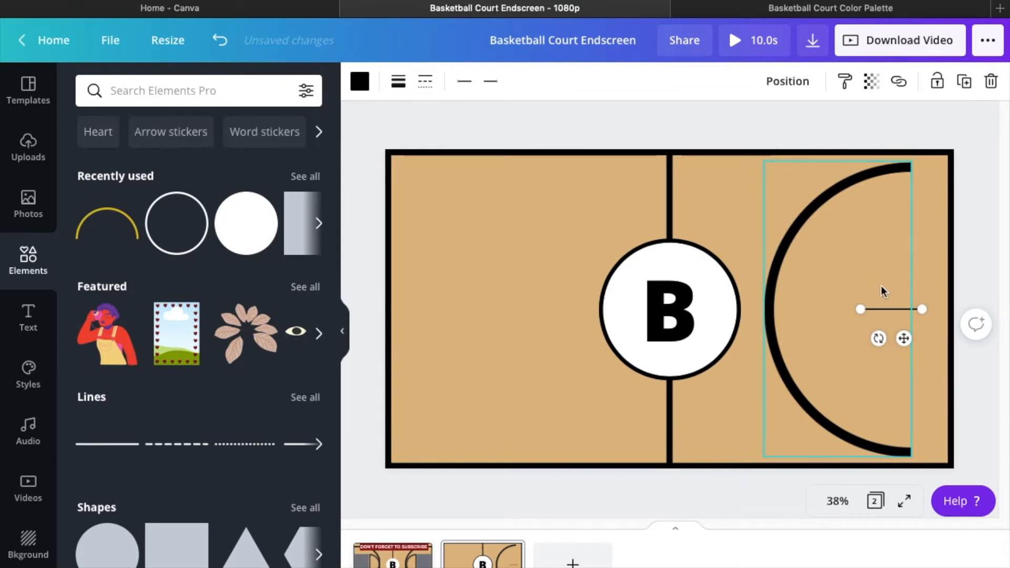
{"action": "left_click_drag", "start_coordinate": [904, 338], "coordinate": [929, 198]}
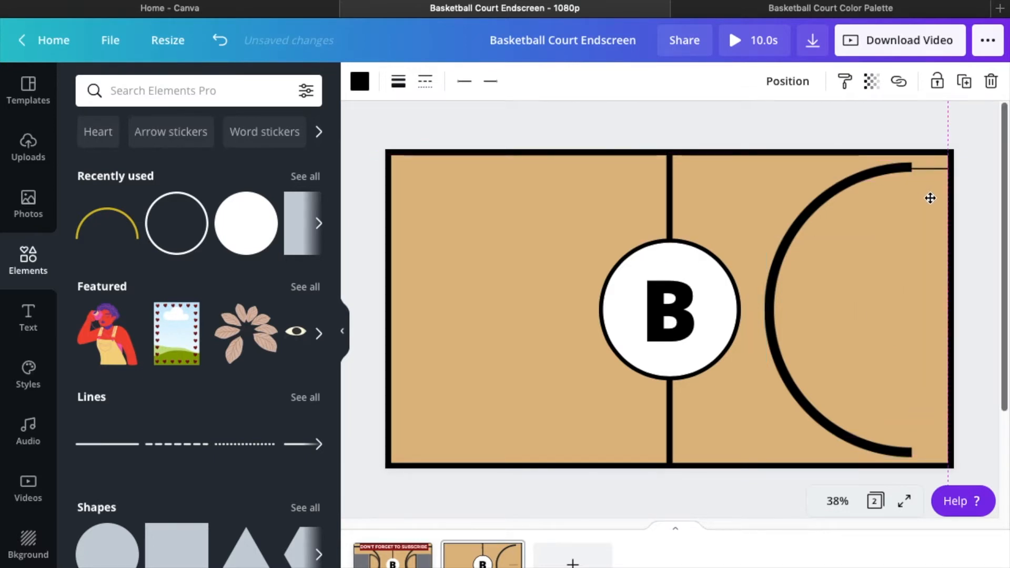
Set the weight of the short line at the arc's upper end to 36.
{"action": "left_click", "coordinate": [398, 89]}
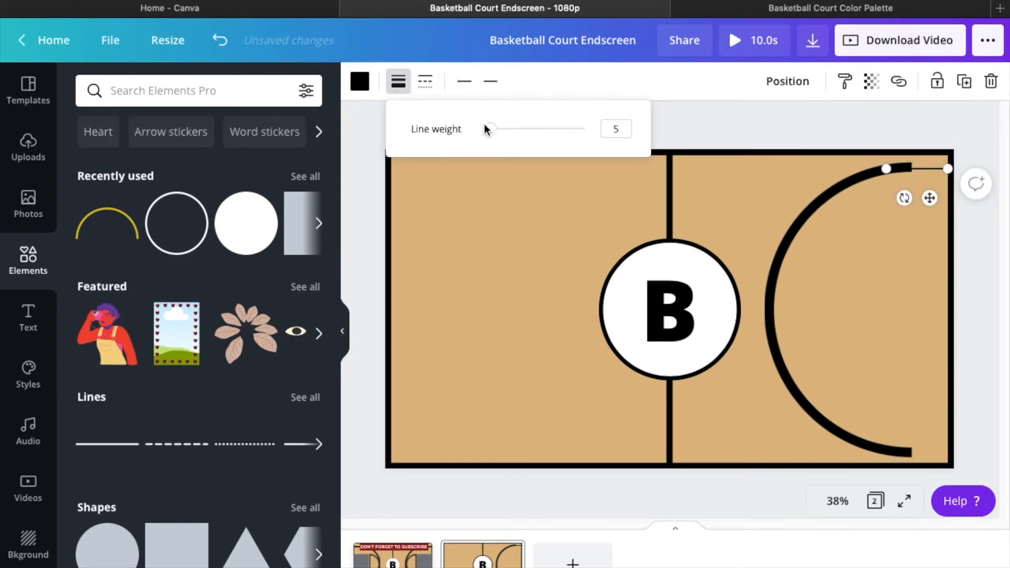
{"action": "mouse_move", "coordinate": [535, 135]}
{"action": "left_mouse_down"}
{"action": "mouse_move", "coordinate": [555, 132]}
{"action": "mouse_move", "coordinate": [521, 131]}
{"action": "left_mouse_up"}
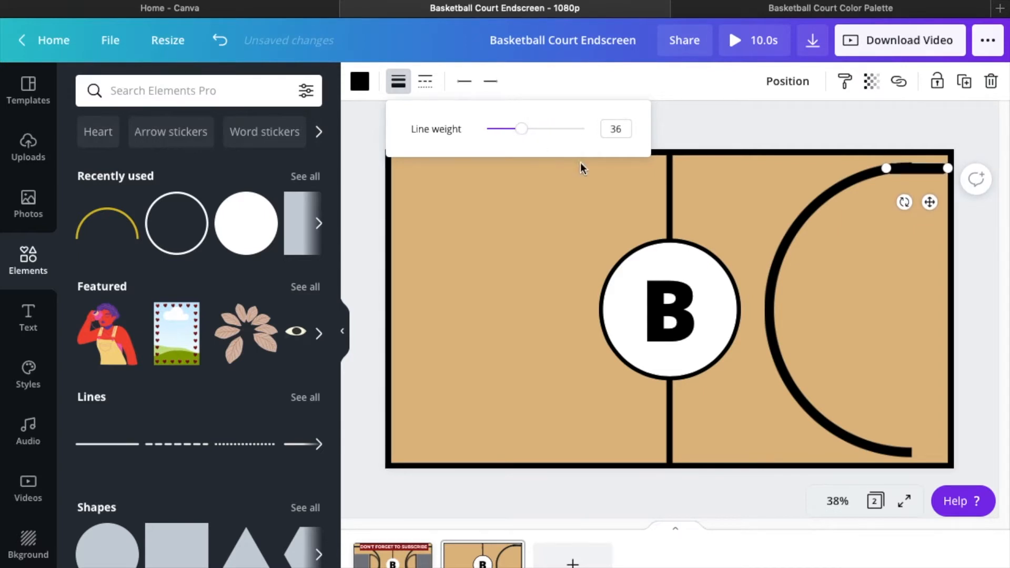
{"action": "left_click", "coordinate": [962, 235]}
{"action": "left_click", "coordinate": [968, 232]}
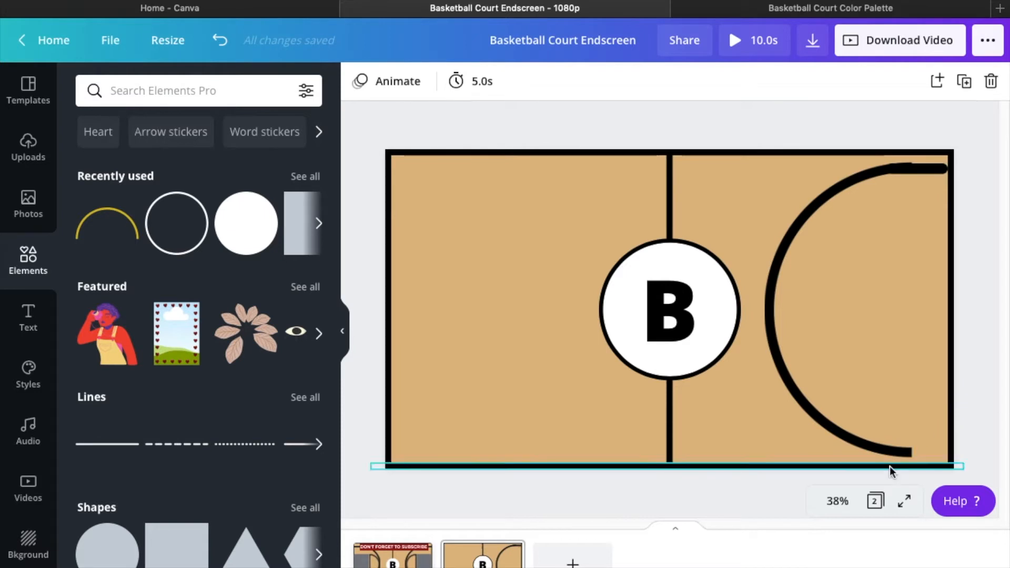
Set the short line's weight to 31 and shift it so it lines up with the arc's upper end and meets the right border.
{"action": "left_click", "coordinate": [838, 500]}
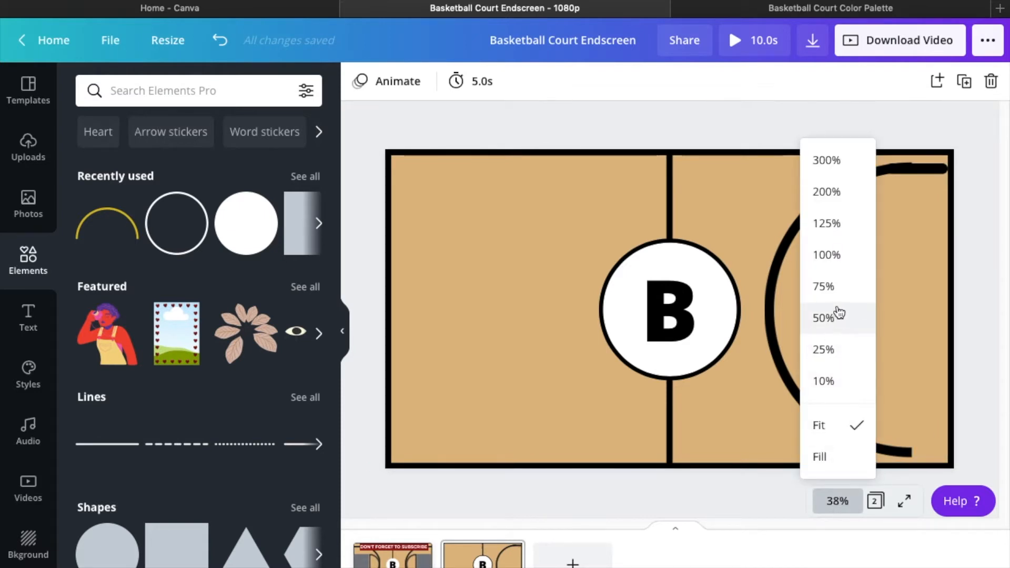
{"action": "left_click", "coordinate": [847, 233]}
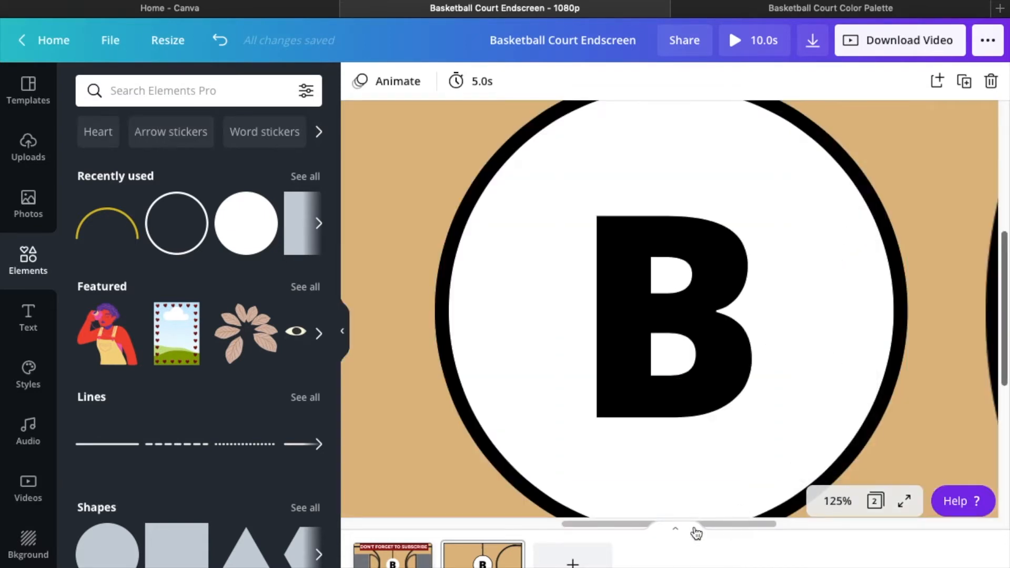
{"action": "left_click_drag", "start_coordinate": [733, 522], "coordinate": [898, 521]}
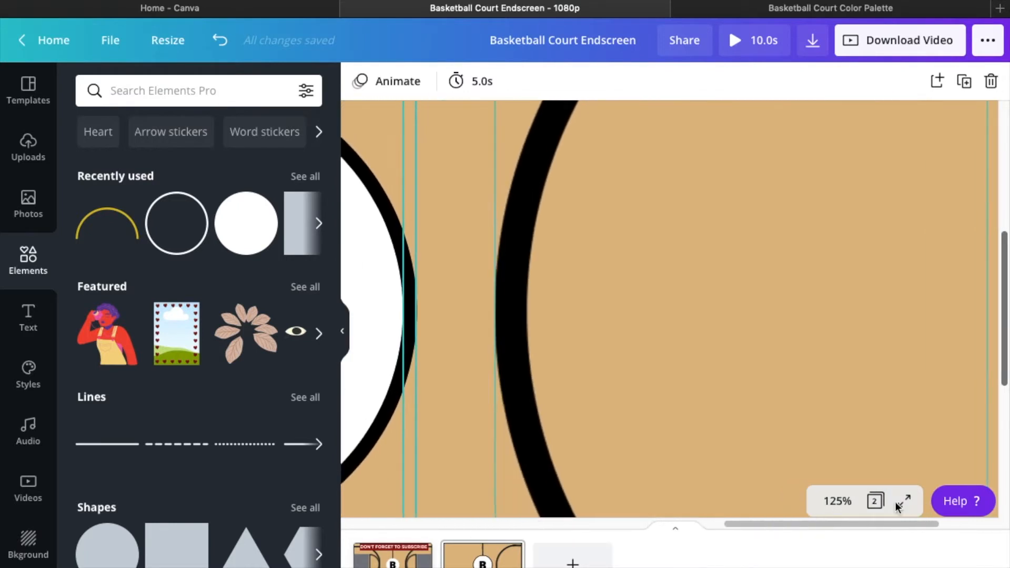
{"action": "left_click", "coordinate": [884, 414]}
{"action": "scroll", "coordinate": [873, 437], "scroll_direction": "down", "scroll_amount": 5}
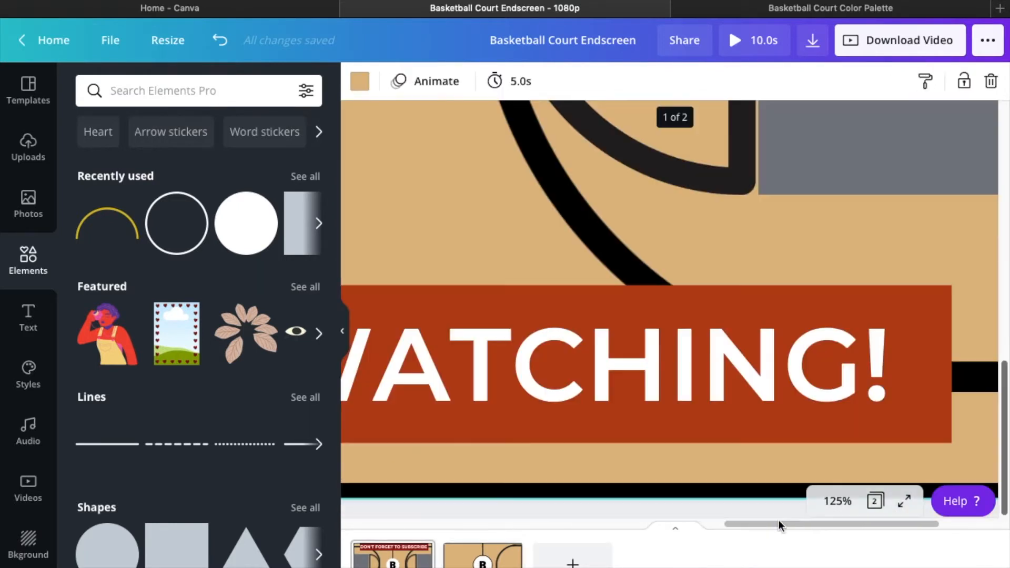
{"action": "left_click_drag", "start_coordinate": [779, 522], "coordinate": [803, 523]}
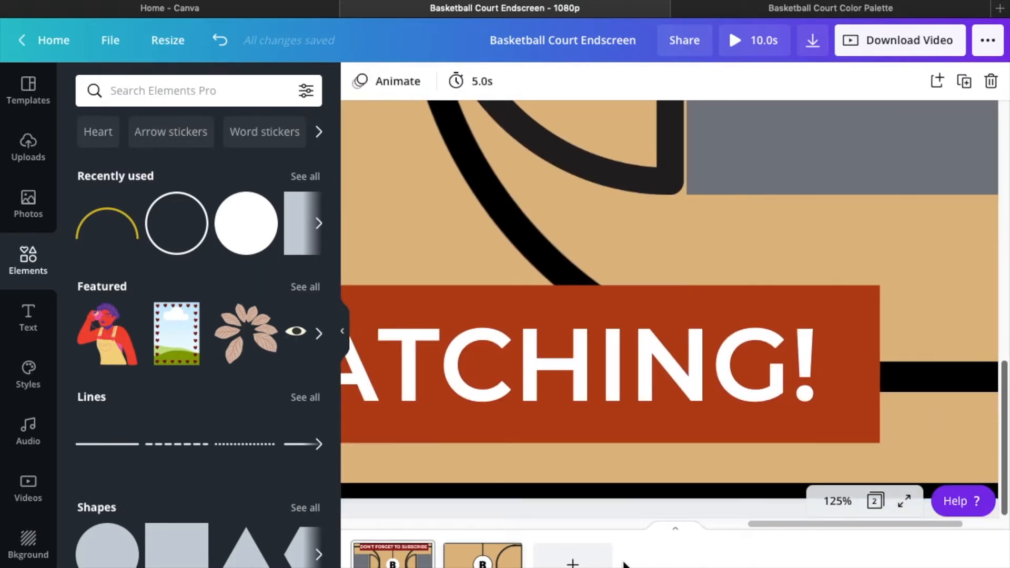
{"action": "left_click", "coordinate": [506, 565]}
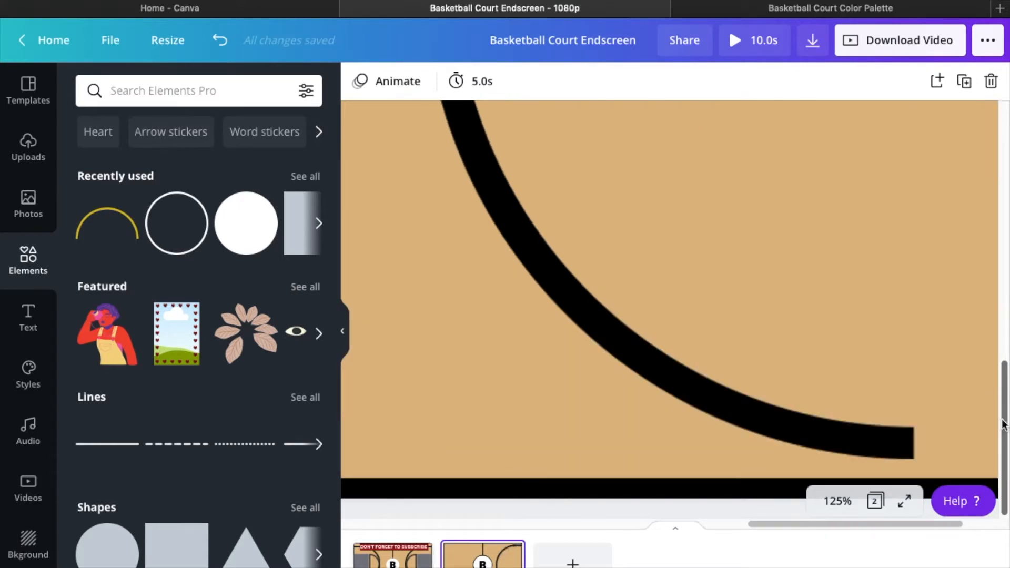
{"action": "left_click_drag", "start_coordinate": [1006, 432], "coordinate": [1000, 181]}
{"action": "left_click_drag", "start_coordinate": [817, 525], "coordinate": [853, 520]}
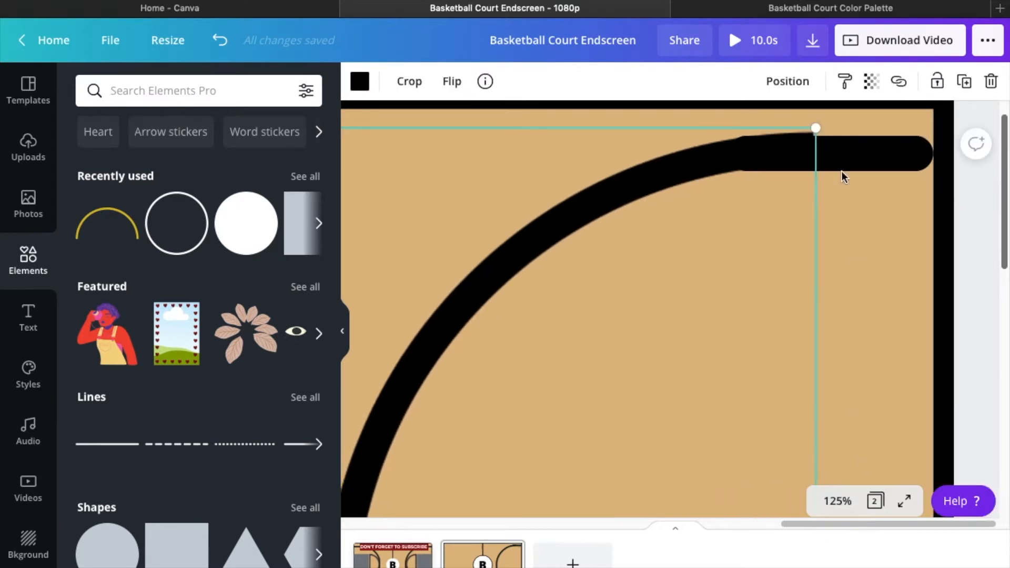
{"action": "left_click", "coordinate": [844, 151]}
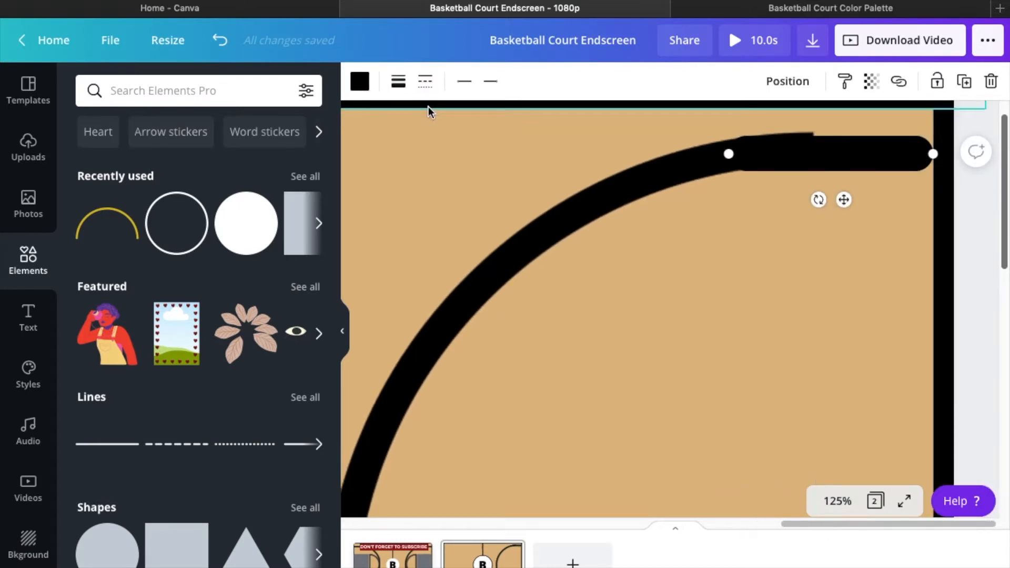
{"action": "left_click", "coordinate": [398, 81]}
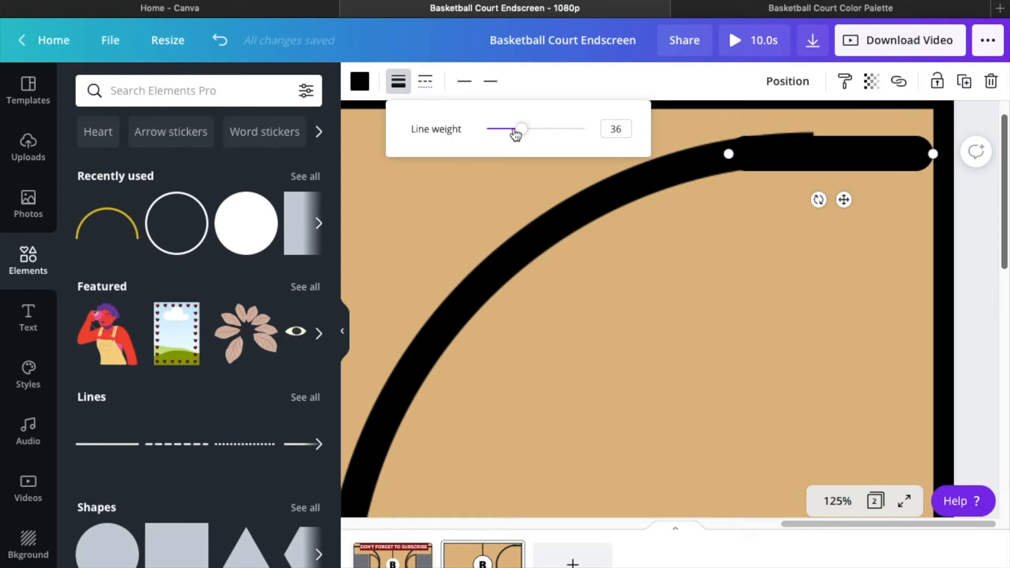
{"action": "left_click_drag", "start_coordinate": [513, 134], "coordinate": [519, 136]}
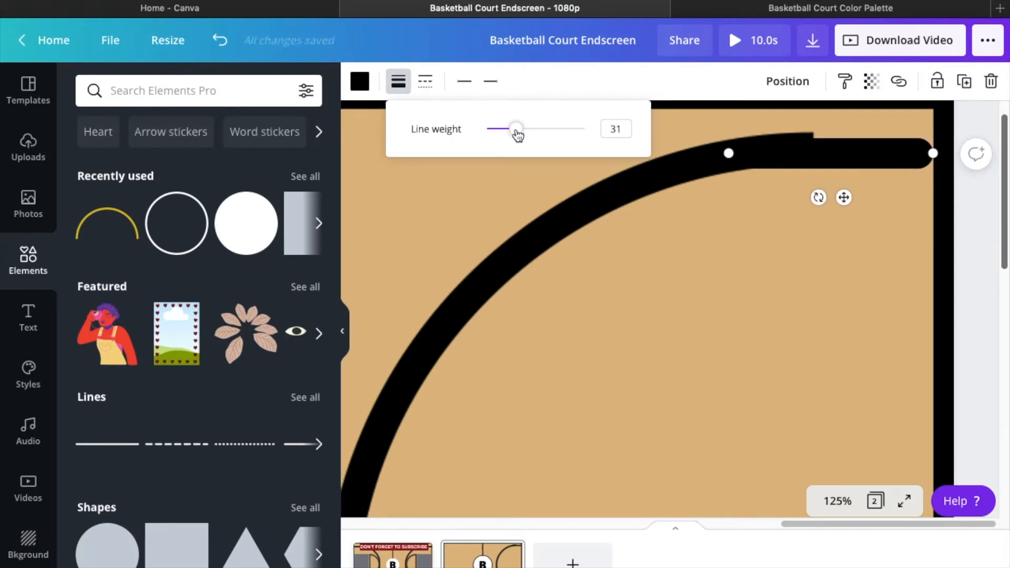
{"action": "left_click_drag", "start_coordinate": [838, 152], "coordinate": [860, 152]}
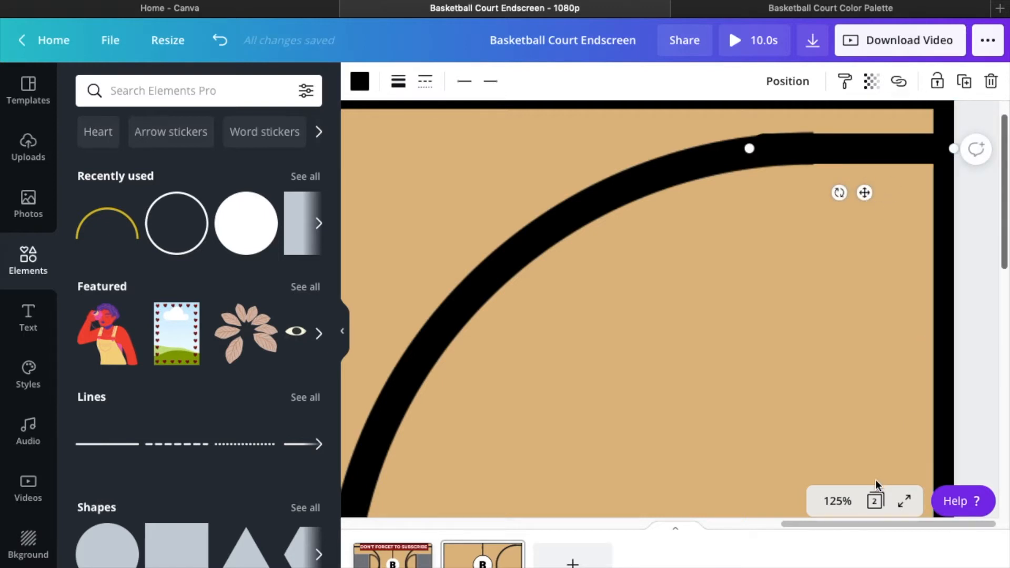
Duplicate the short line at the arc's upper end and move the copy down near the arc's lower end.
{"action": "left_click", "coordinate": [837, 501]}
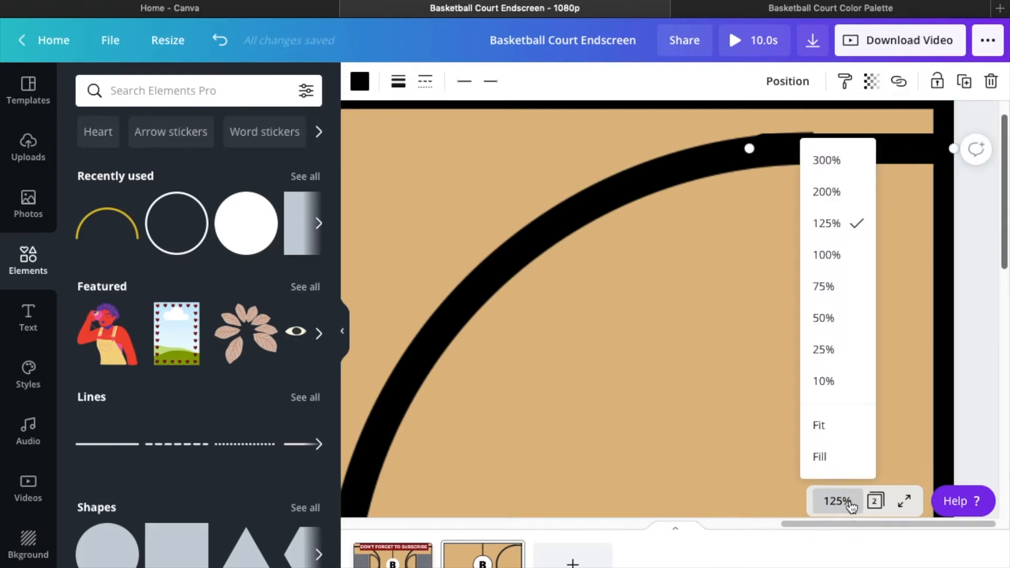
{"action": "left_click", "coordinate": [851, 296]}
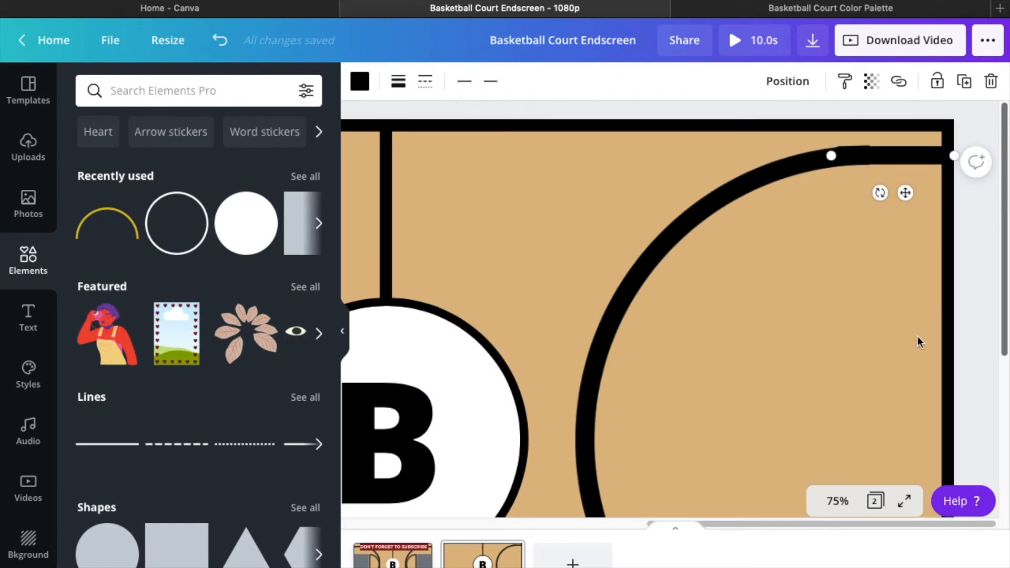
{"action": "scroll", "coordinate": [947, 332], "scroll_direction": "up", "scroll_amount": 5}
{"action": "scroll", "coordinate": [994, 319], "scroll_direction": "down", "scroll_amount": 1}
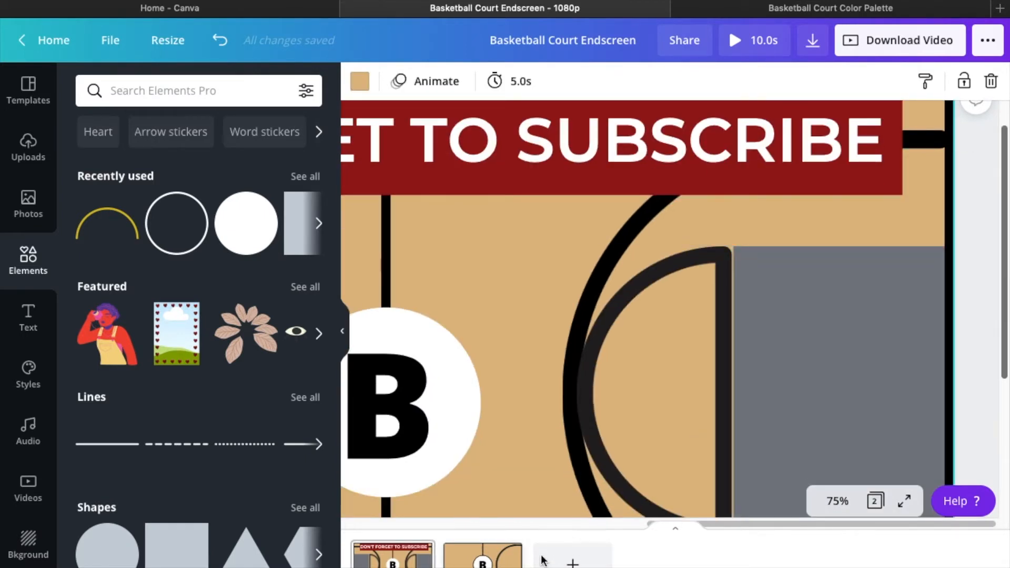
{"action": "left_click", "coordinate": [503, 565]}
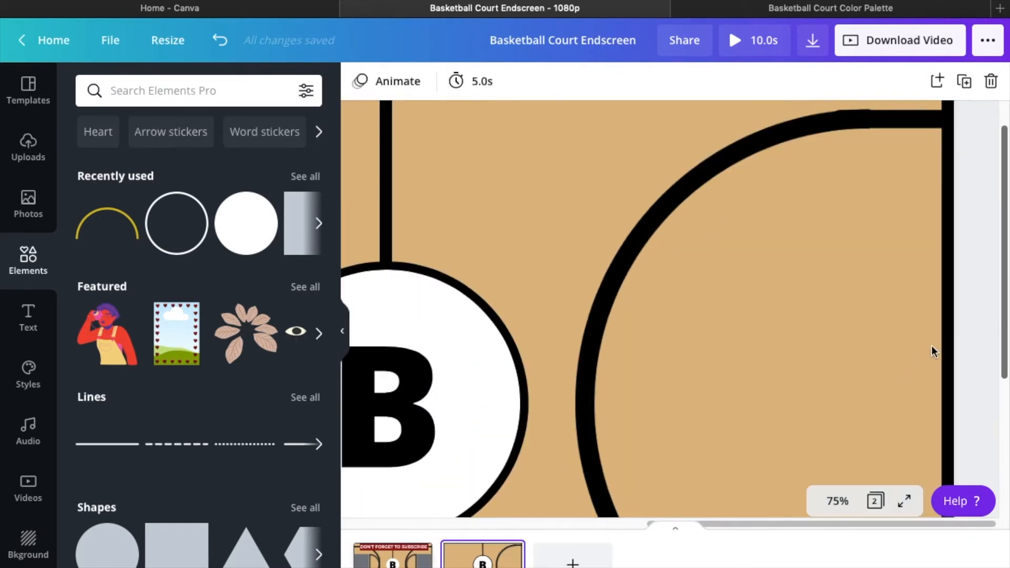
{"action": "left_click_drag", "start_coordinate": [1007, 310], "coordinate": [1007, 404]}
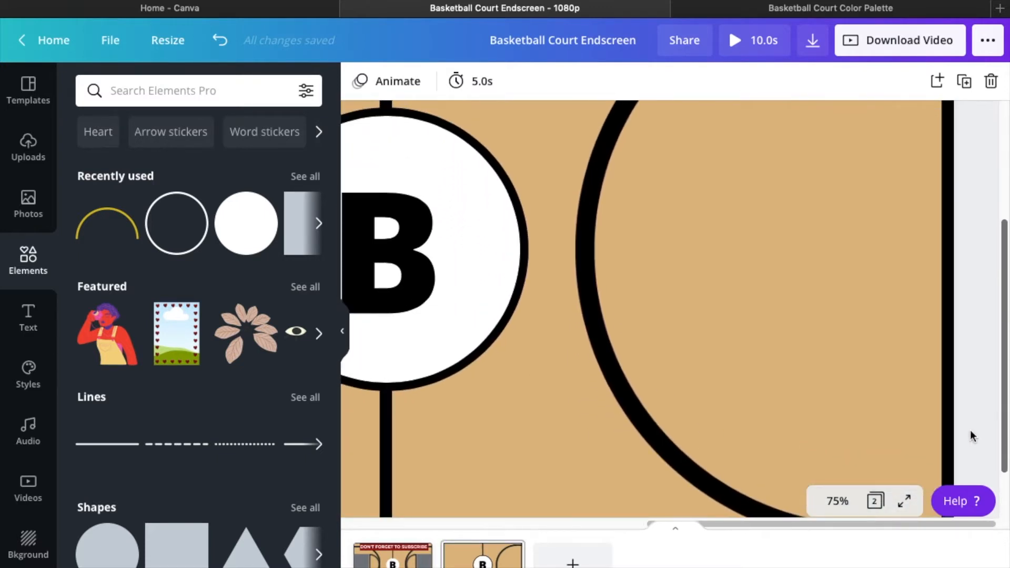
{"action": "left_click", "coordinate": [837, 503]}
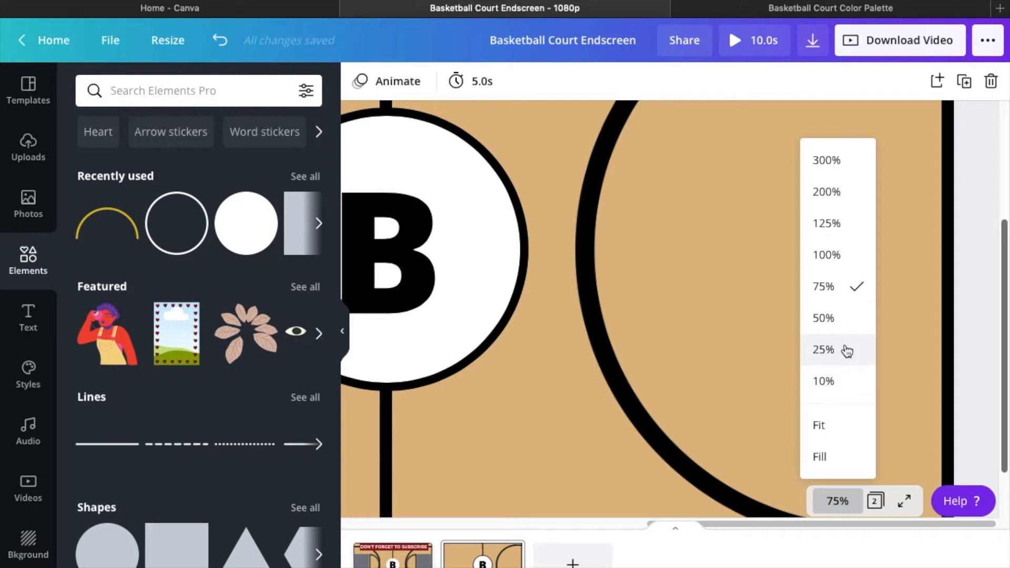
{"action": "left_click", "coordinate": [843, 323]}
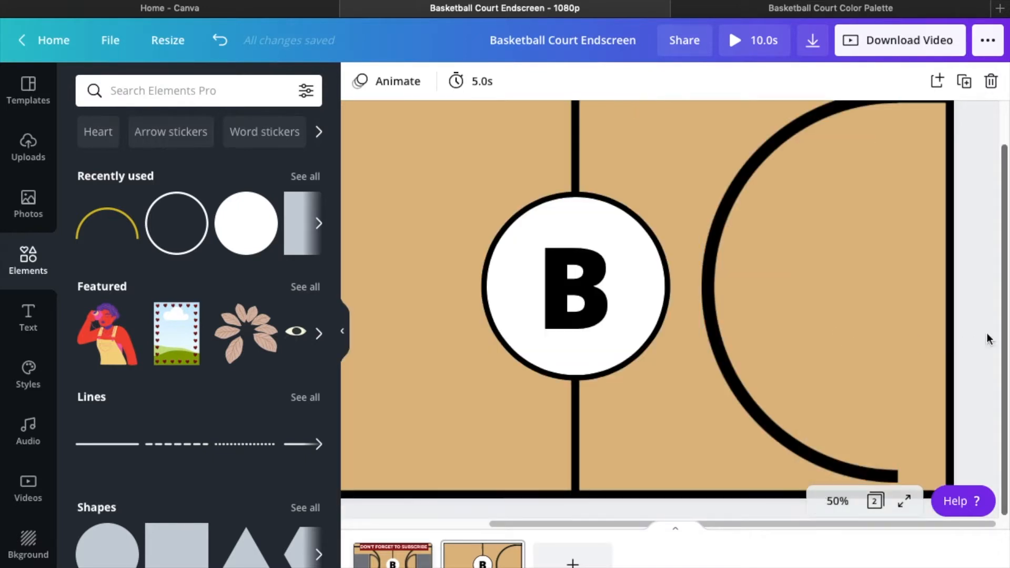
{"action": "left_click_drag", "start_coordinate": [1007, 328], "coordinate": [1007, 310]}
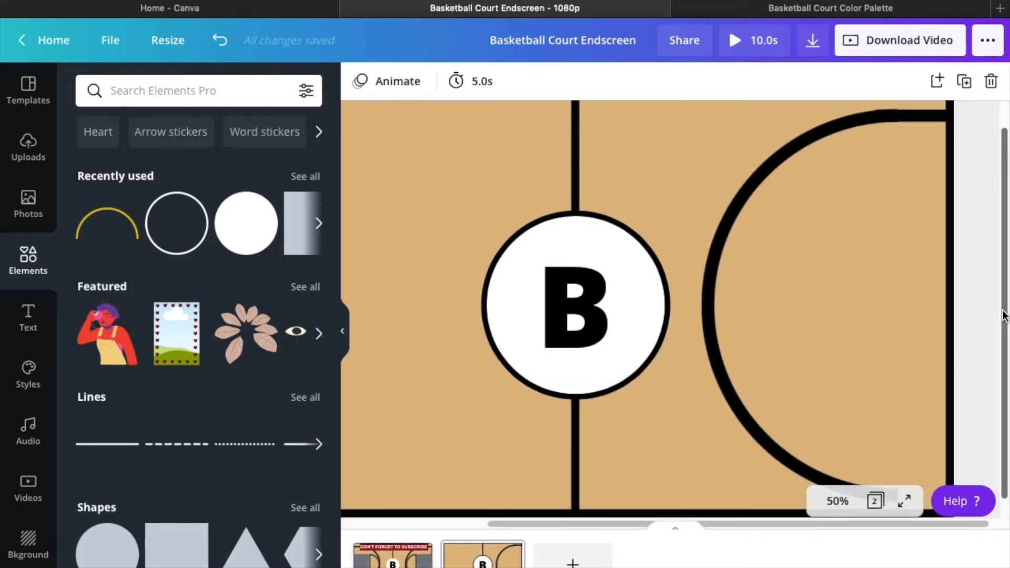
{"action": "left_click", "coordinate": [902, 121]}
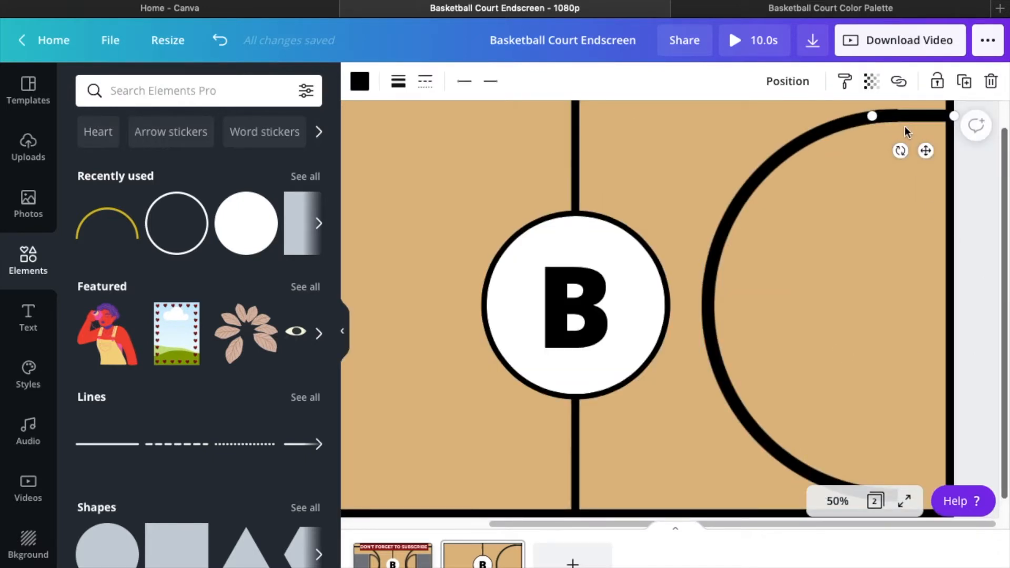
{"action": "left_click", "coordinate": [966, 83]}
{"action": "left_click_drag", "start_coordinate": [933, 159], "coordinate": [935, 506]}
{"action": "left_click_drag", "start_coordinate": [1005, 419], "coordinate": [1009, 459]}
Shift the copied line down so it joins the arc's lower end to the court's right border.
{"action": "left_click", "coordinate": [924, 456]}
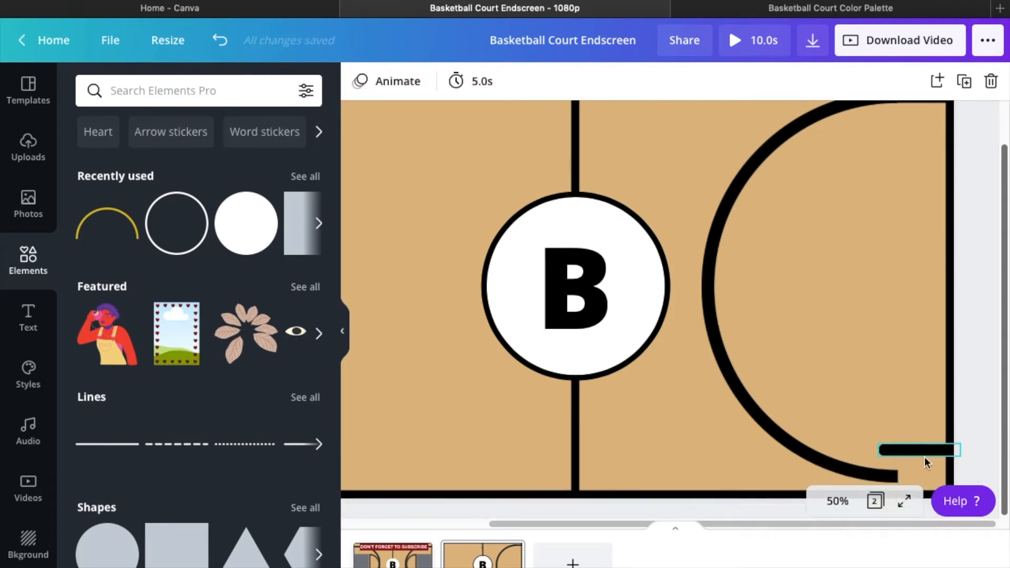
{"action": "left_click_drag", "start_coordinate": [923, 454], "coordinate": [923, 477]}
{"action": "left_click", "coordinate": [977, 449]}
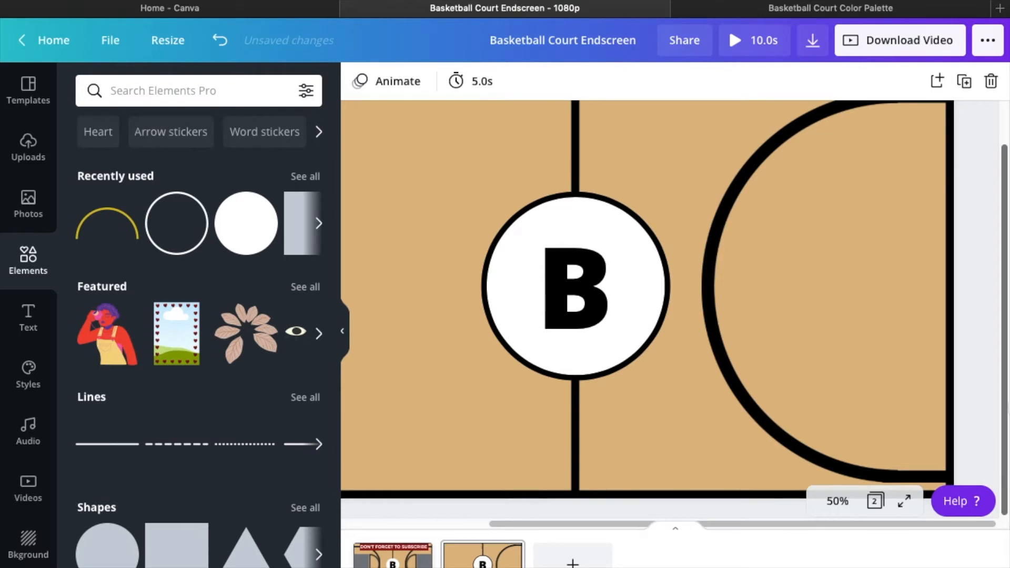
{"action": "scroll", "coordinate": [989, 434], "scroll_direction": "up", "scroll_amount": 1}
{"action": "scroll", "coordinate": [990, 369], "scroll_direction": "up", "scroll_amount": 2}
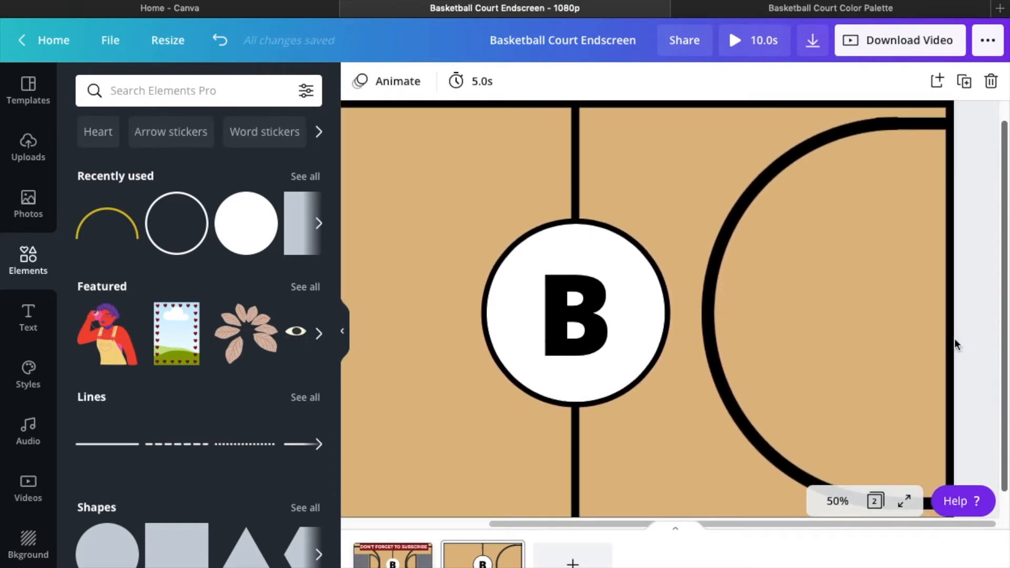
{"action": "left_click", "coordinate": [801, 199]}
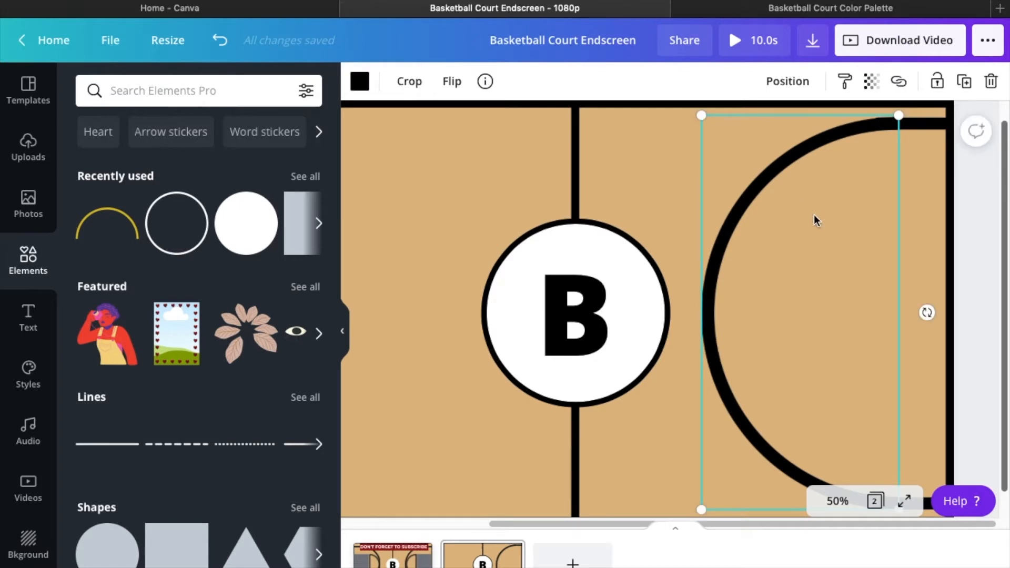
{"action": "left_click", "coordinate": [917, 126], "text": "shift"}
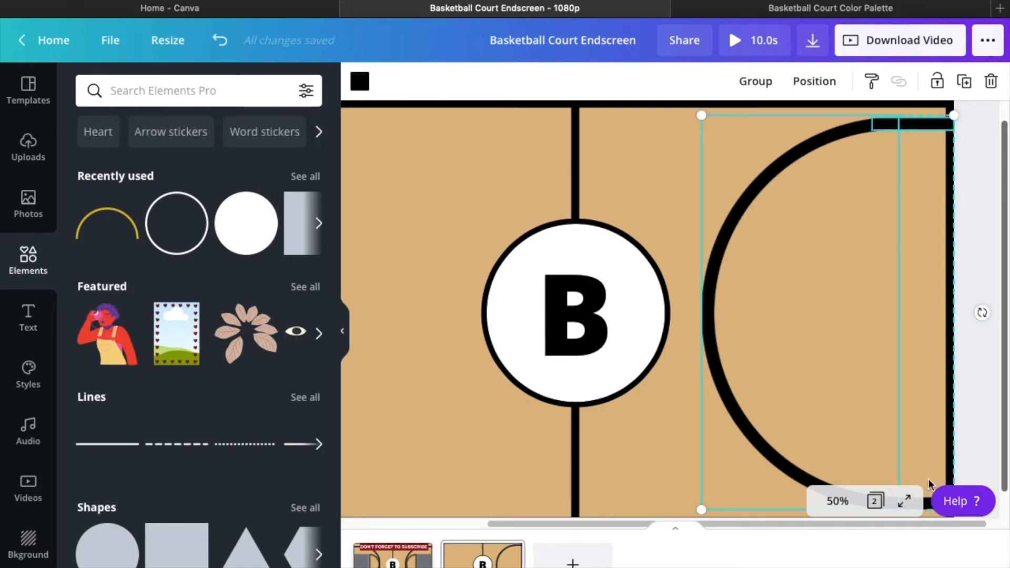
{"action": "left_click_drag", "start_coordinate": [1005, 452], "coordinate": [1005, 480]}
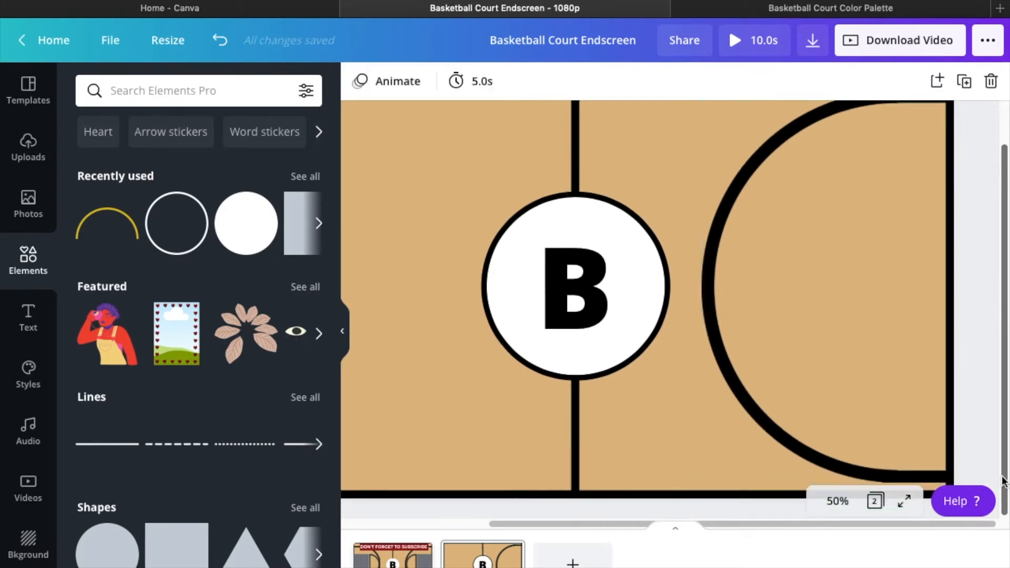
{"action": "left_click", "coordinate": [930, 474]}
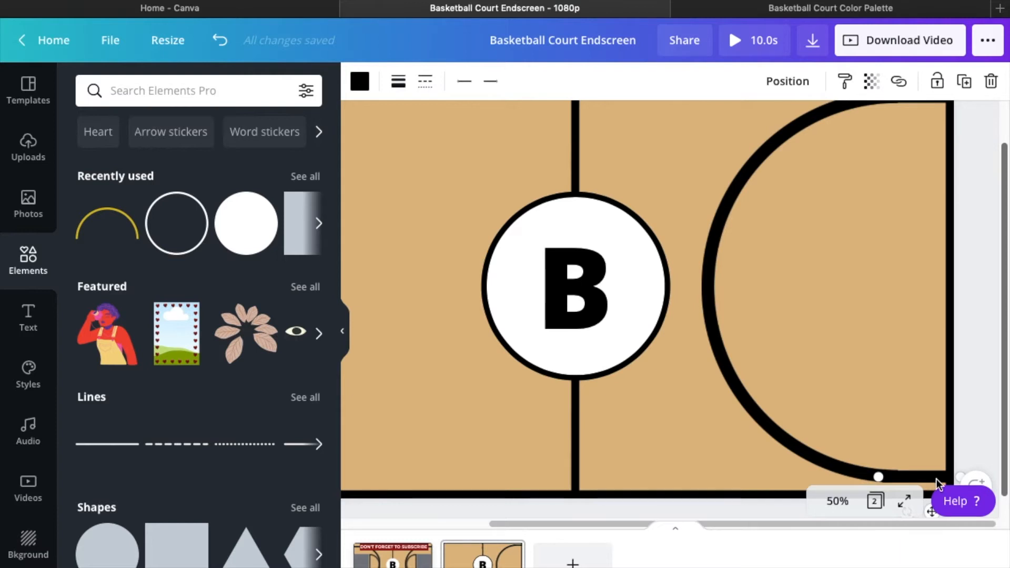
{"action": "left_click", "coordinate": [819, 457], "text": "shift"}
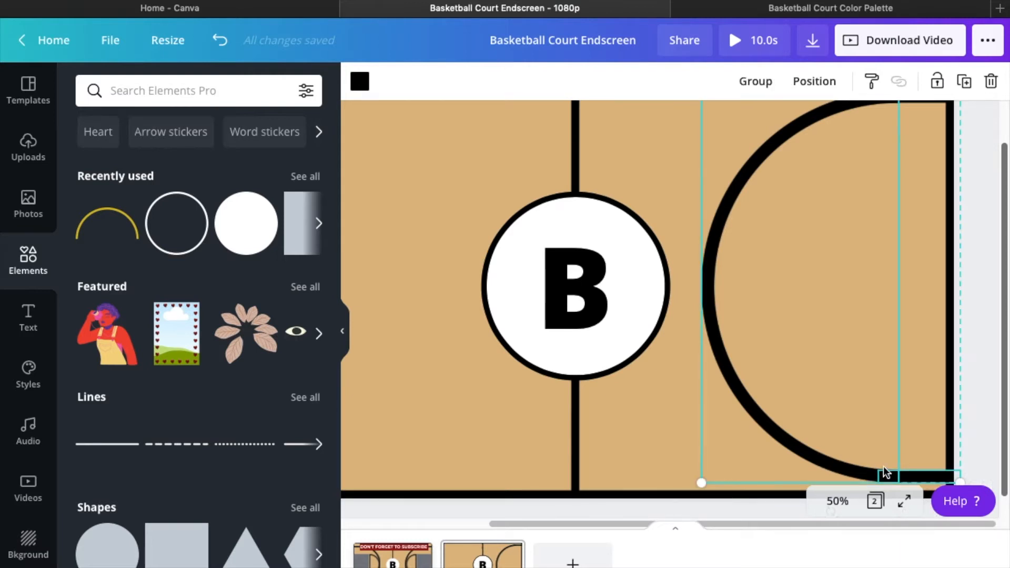
{"action": "scroll", "coordinate": [1007, 241], "scroll_direction": "up", "scroll_amount": 1}
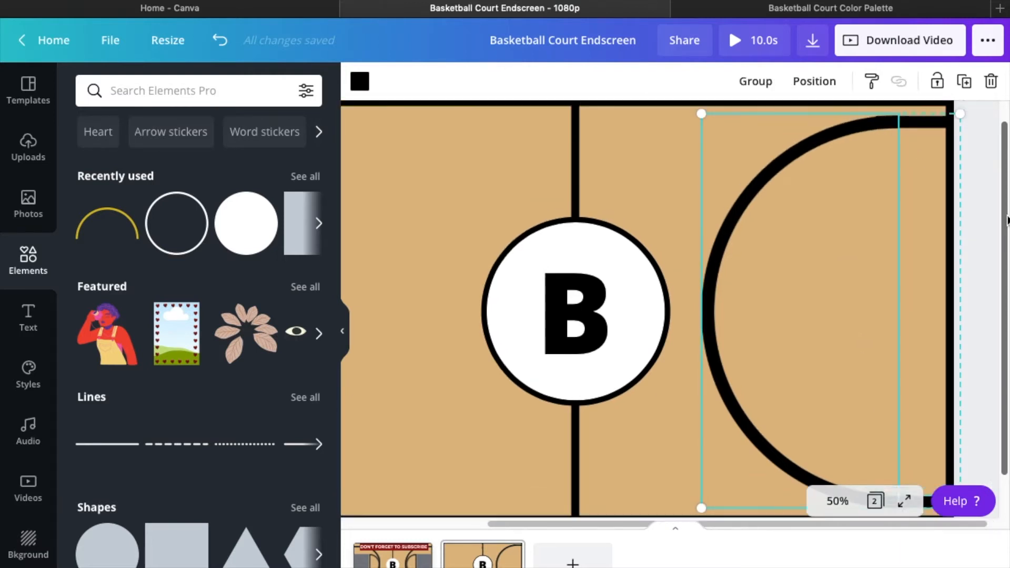
{"action": "key", "text": "Escape"}
Group the right-hand arc with the short lines at its upper and lower ends.
{"action": "left_click", "coordinate": [927, 123]}
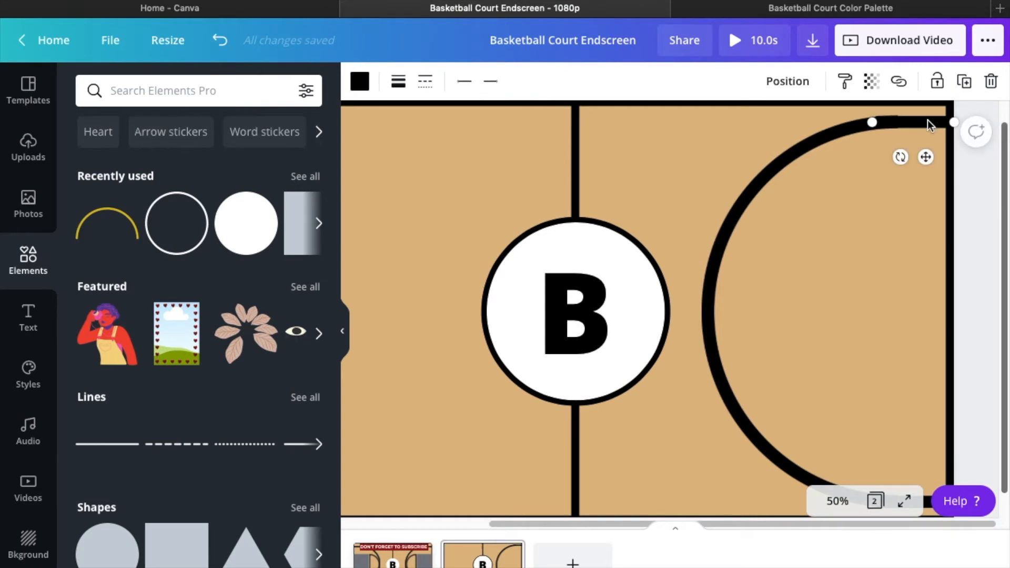
{"action": "left_click", "coordinate": [850, 131], "text": "shift"}
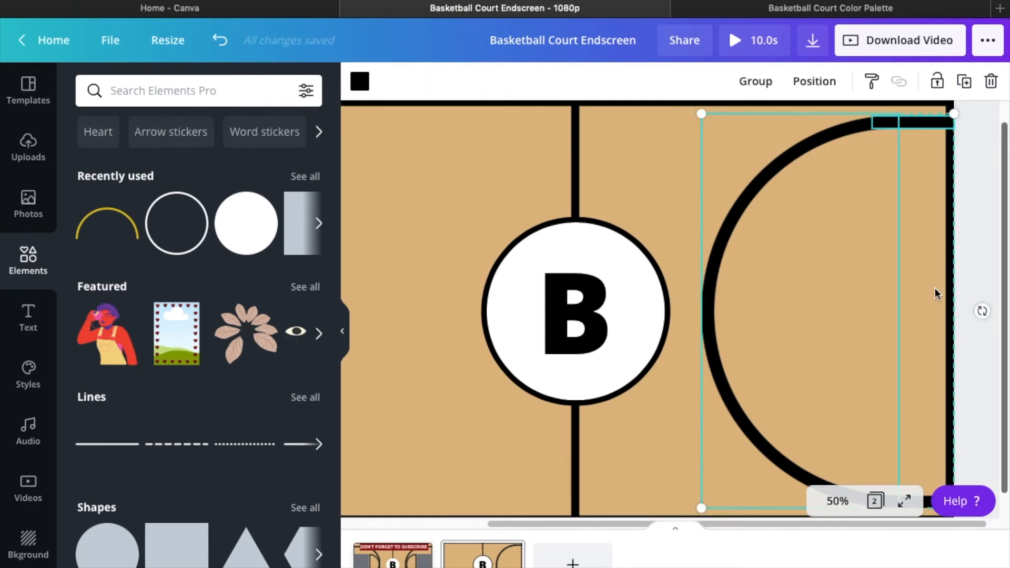
{"action": "left_click", "coordinate": [846, 508]}
{"action": "left_click", "coordinate": [857, 360]}
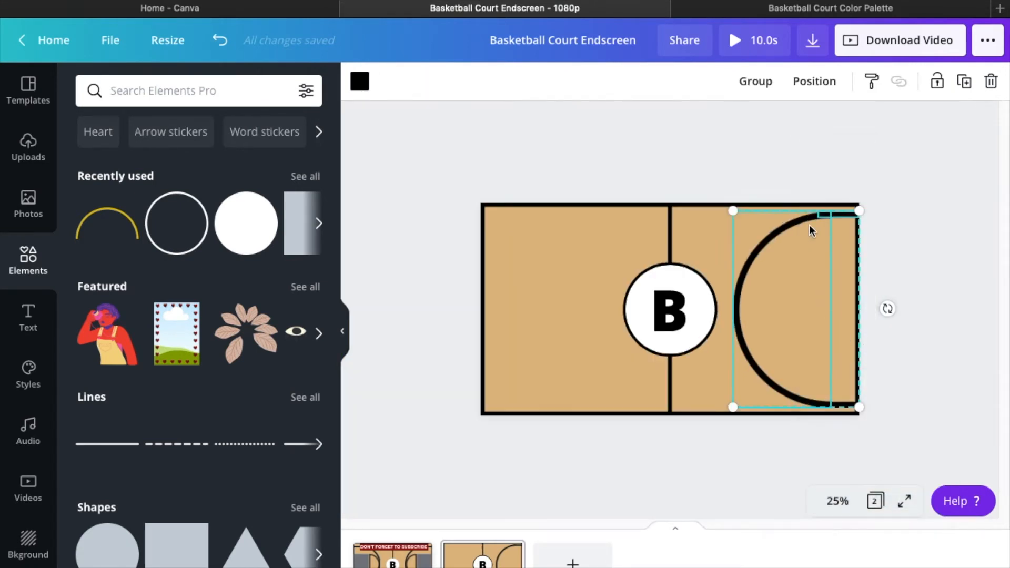
{"action": "left_click_drag", "start_coordinate": [845, 405], "coordinate": [845, 406]}
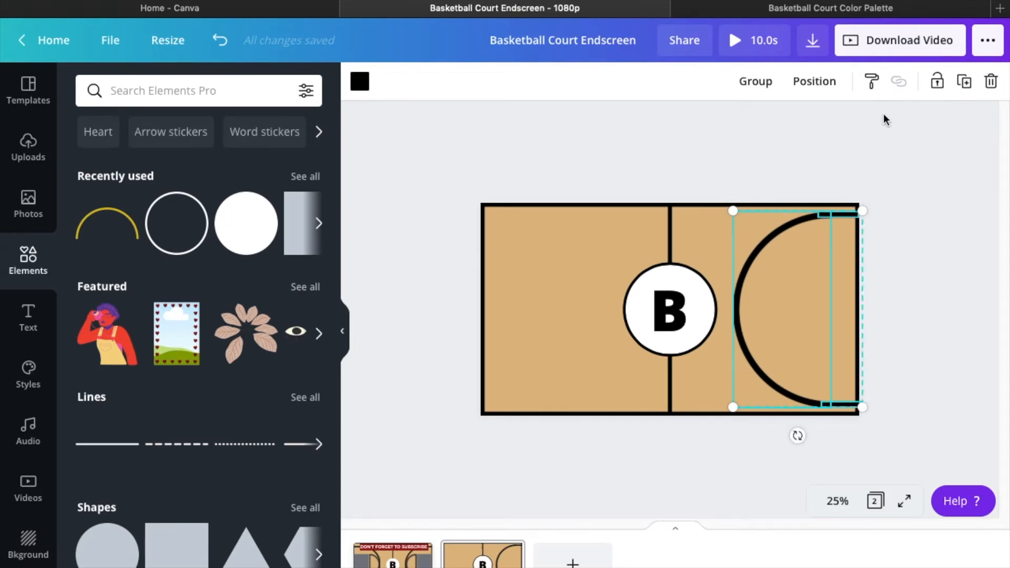
{"action": "left_click", "coordinate": [756, 82]}
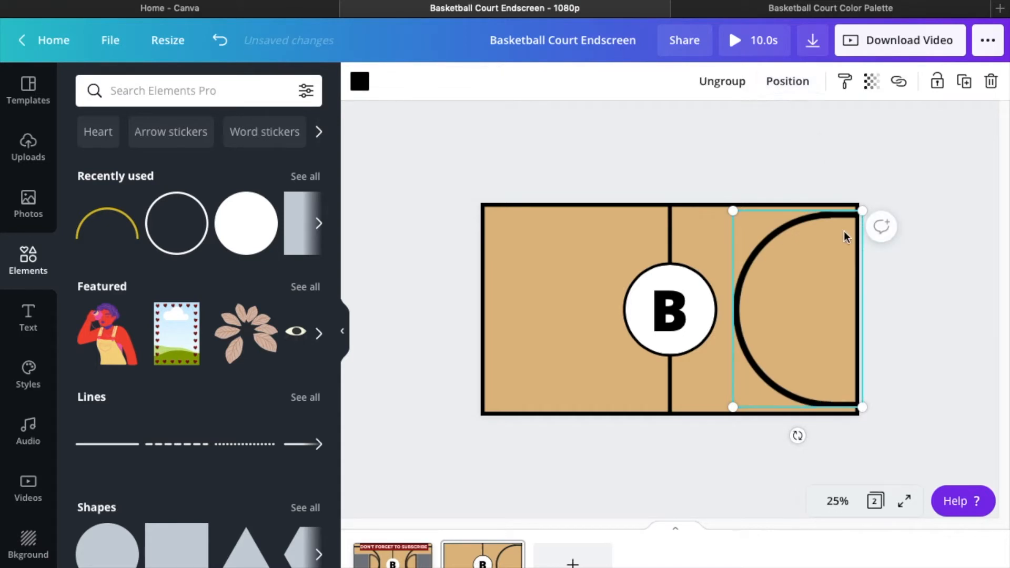
Copy the grouped three-point arc and place the copy on the left half of the court.
{"action": "right_click", "coordinate": [841, 254]}
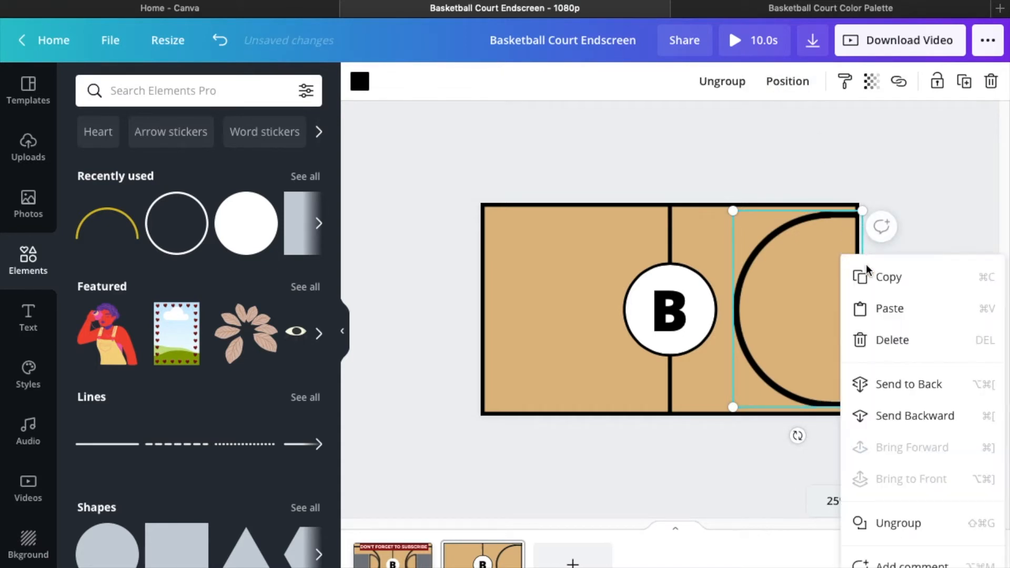
{"action": "left_click", "coordinate": [893, 286]}
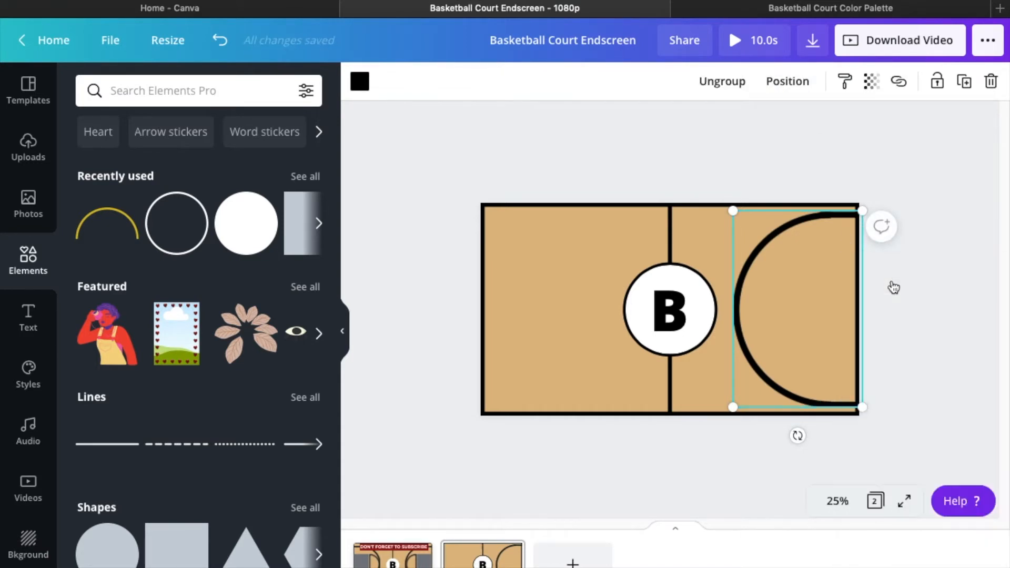
{"action": "left_click", "coordinate": [558, 286]}
{"action": "key", "text": "ctrl+v"}
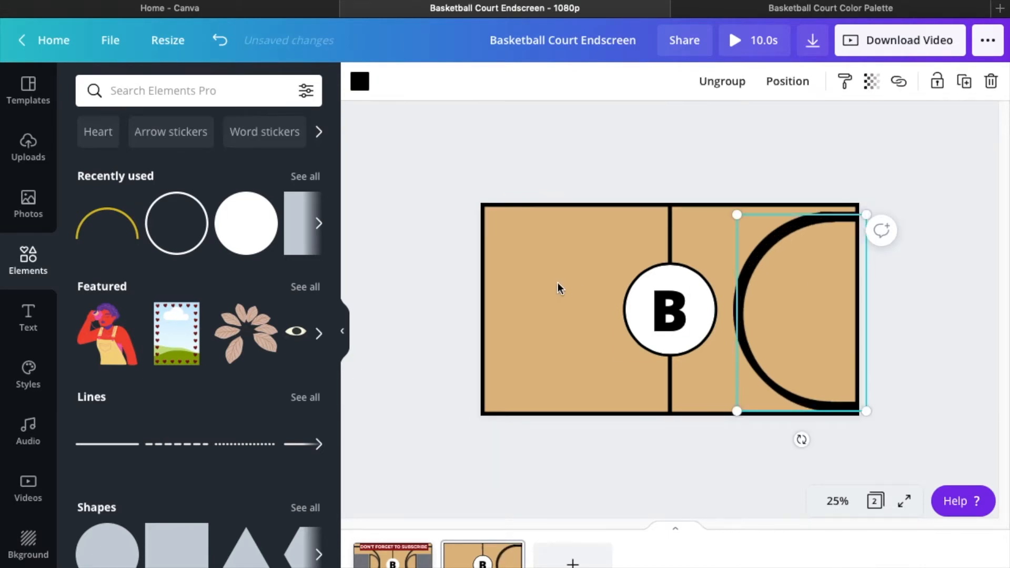
{"action": "left_click_drag", "start_coordinate": [797, 411], "coordinate": [540, 399]}
Flip the copied arc horizontally and move it against the court's left border, level with the right-hand arc.
{"action": "left_click", "coordinate": [451, 81]}
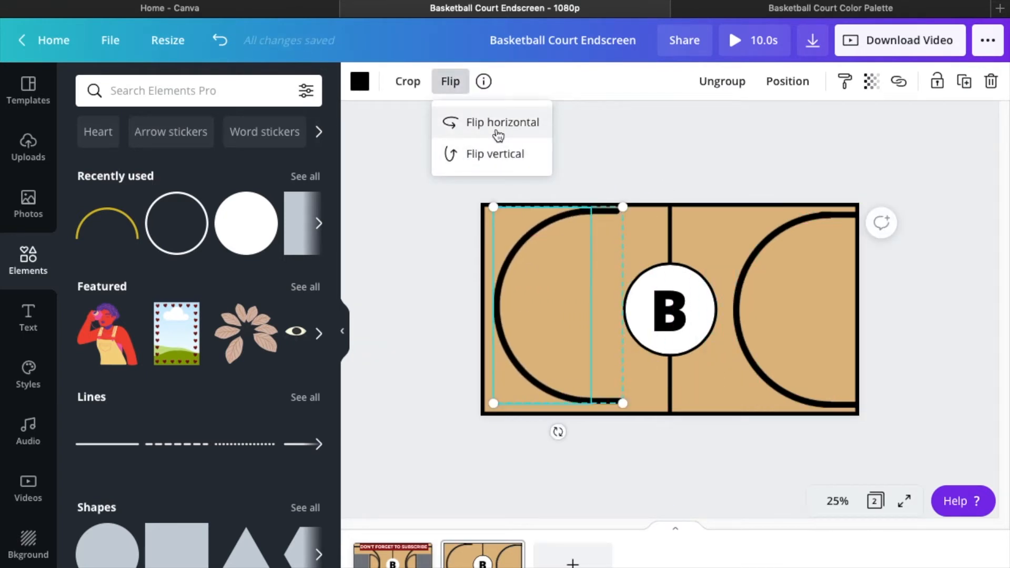
{"action": "left_click", "coordinate": [497, 131]}
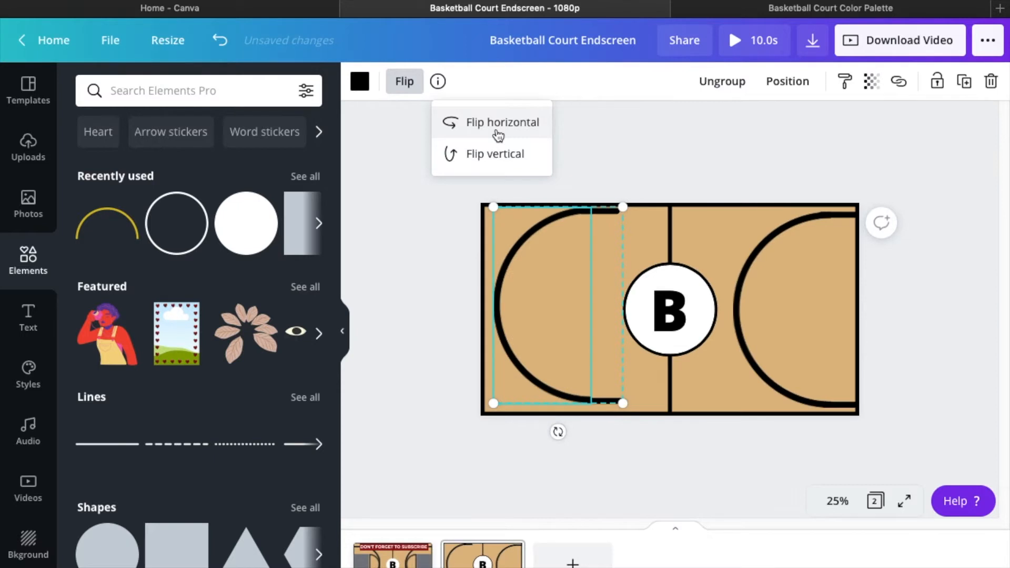
{"action": "left_click", "coordinate": [501, 155]}
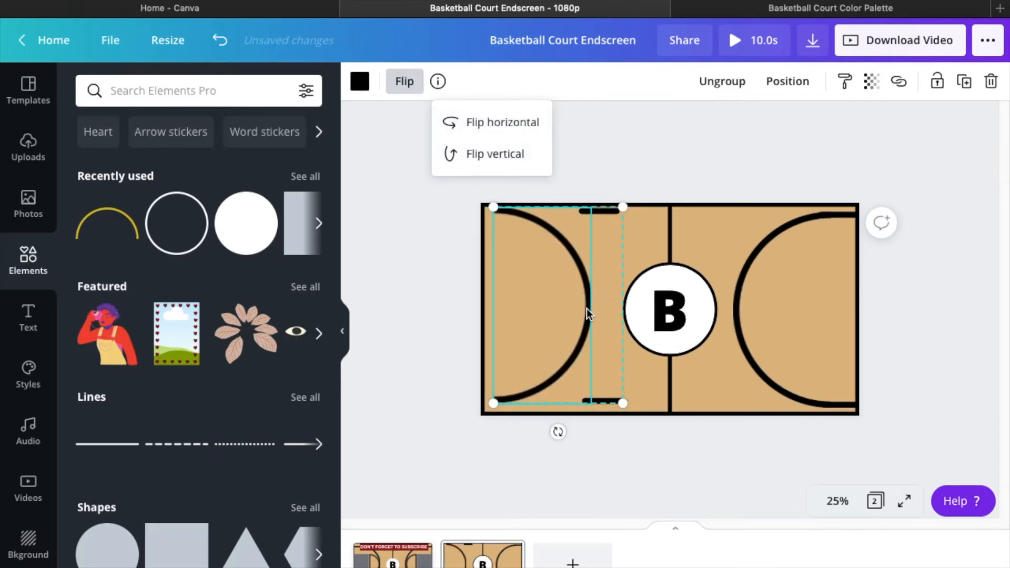
{"action": "left_click_drag", "start_coordinate": [574, 318], "coordinate": [570, 319]}
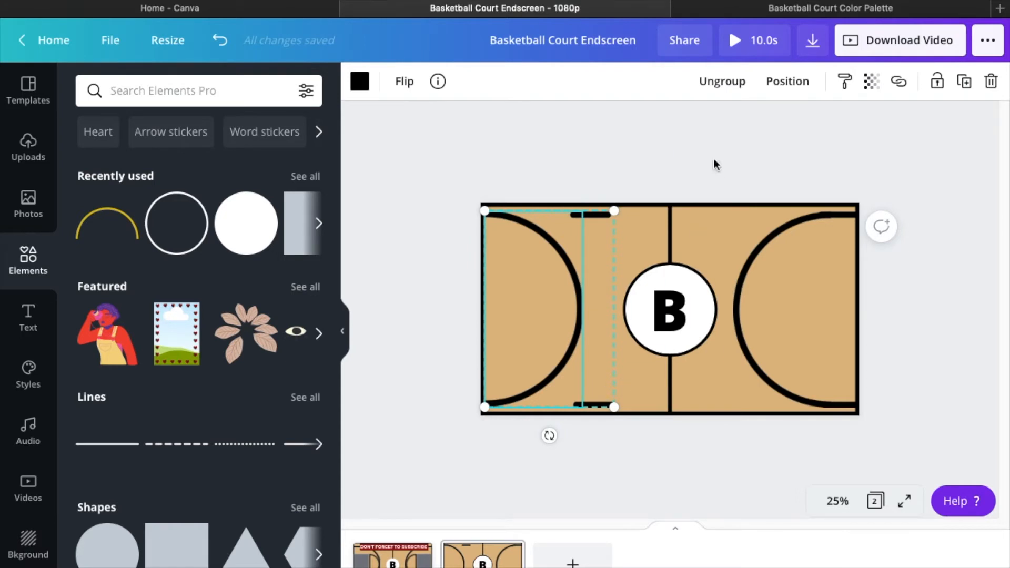
Ungroup the left-hand arc copy and delete its two detached short lines.
{"action": "left_click", "coordinate": [718, 81]}
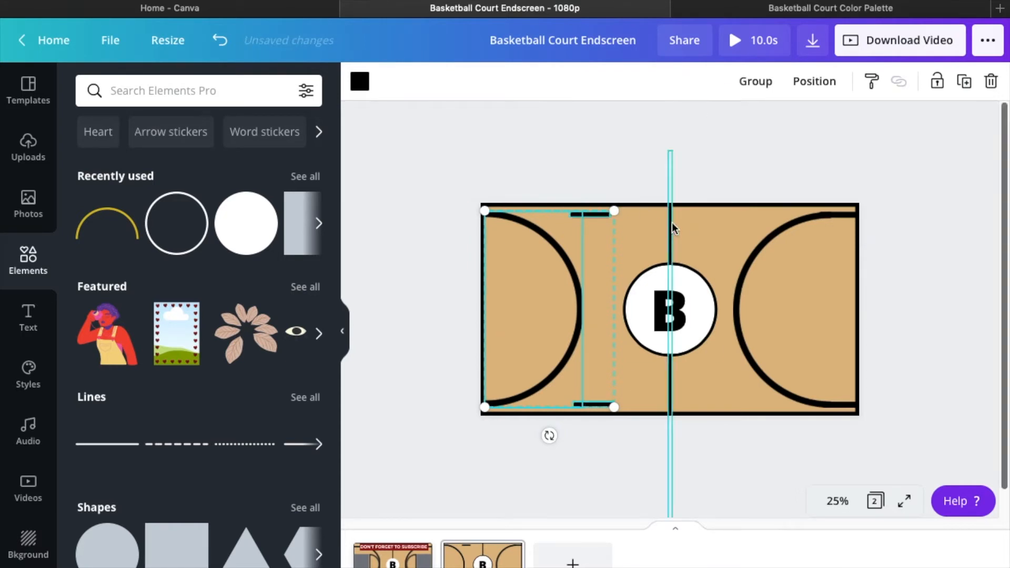
{"action": "left_click", "coordinate": [715, 191]}
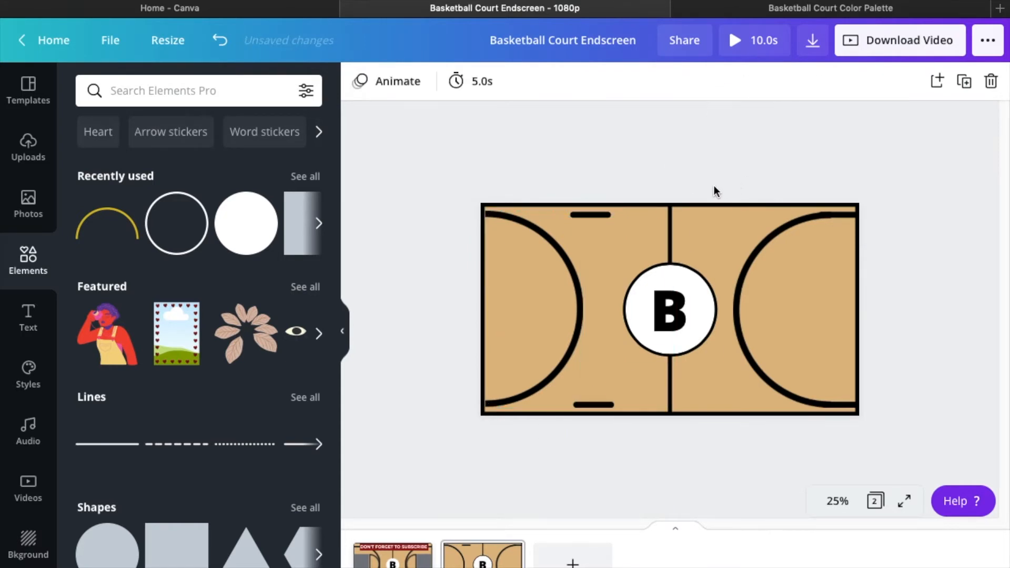
{"action": "left_click", "coordinate": [590, 216]}
{"action": "left_click", "coordinate": [598, 403]}
{"action": "mouse_move", "coordinate": [599, 403]}
{"action": "left_mouse_down"}
{"action": "mouse_move", "coordinate": [573, 398]}
{"action": "mouse_move", "coordinate": [590, 397]}
{"action": "left_mouse_up"}
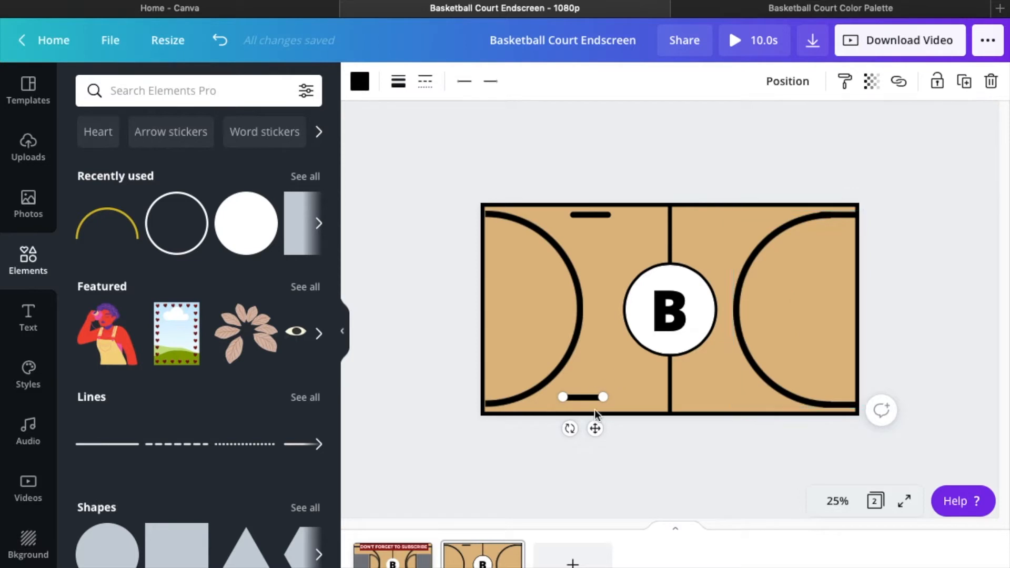
{"action": "key", "text": "Delete"}
{"action": "left_click", "coordinate": [590, 215]}
{"action": "key", "text": "Delete"}
Remove both short lines from the right-hand arc group and shift the arc against the court's right border.
{"action": "left_click", "coordinate": [795, 226]}
{"action": "left_click", "coordinate": [723, 81]}
{"action": "left_click", "coordinate": [841, 216]}
{"action": "key", "text": "Delete"}
{"action": "left_click", "coordinate": [841, 405]}
{"action": "key", "text": "Delete"}
{"action": "left_click_drag", "start_coordinate": [795, 372], "coordinate": [816, 372]}
Search the elements library for "half circle".
{"action": "left_click", "coordinate": [210, 91]}
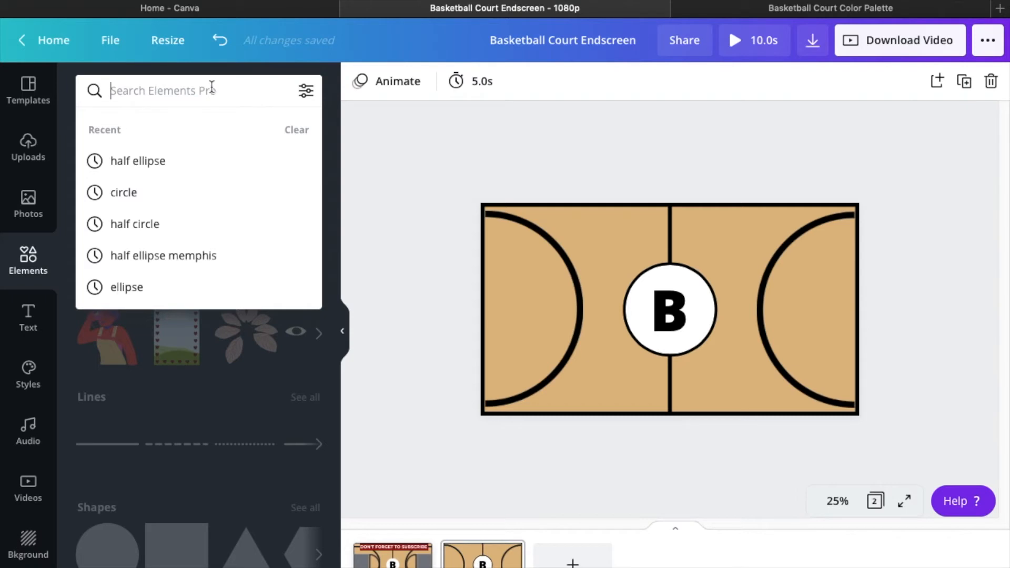
{"action": "type", "text": "half"}
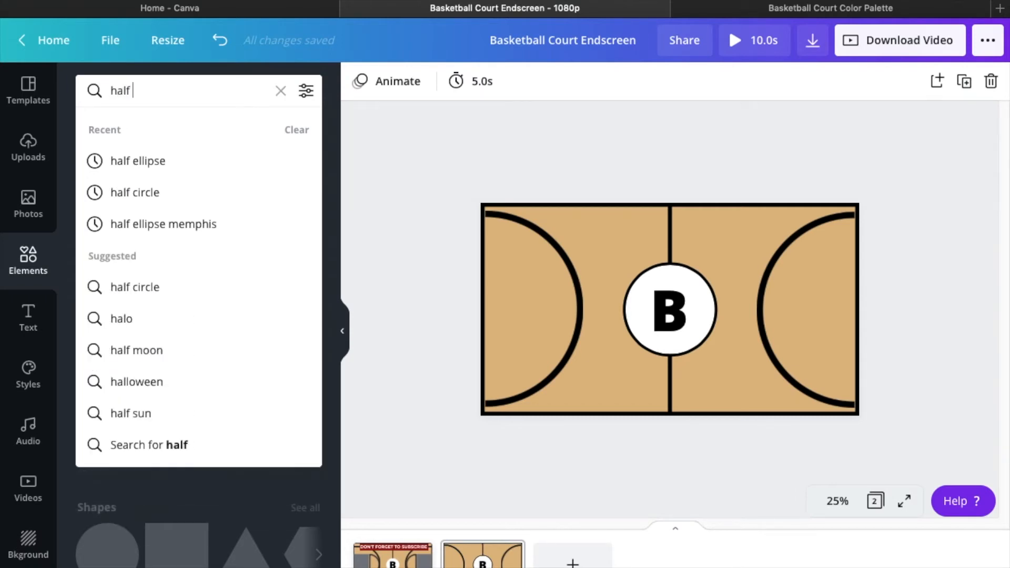
{"action": "type", "text": " circle"}
{"action": "key", "text": "Return"}
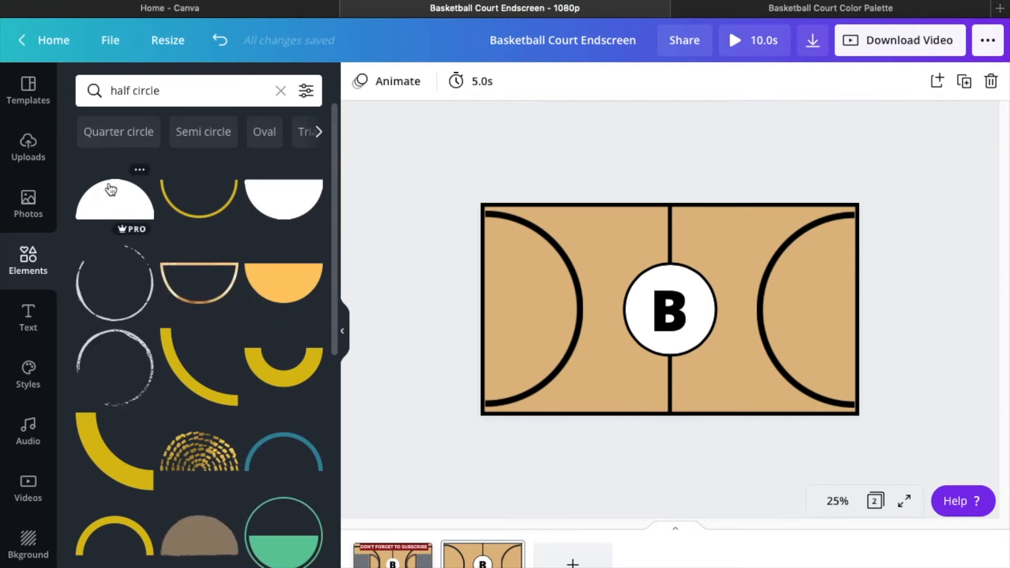
{"action": "left_click", "coordinate": [105, 202]}
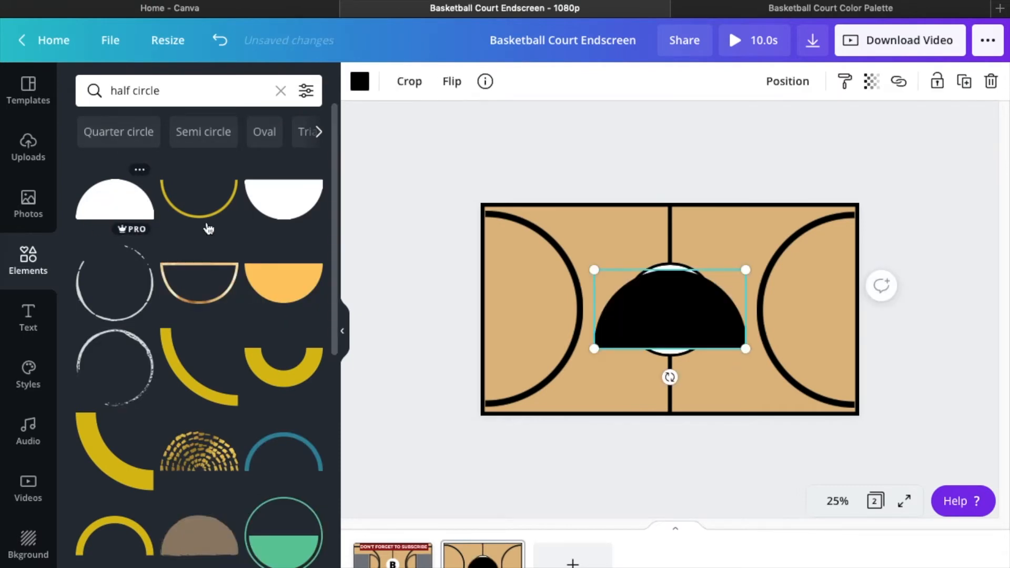
{"action": "left_click", "coordinate": [845, 502]}
{"action": "left_click", "coordinate": [846, 328]}
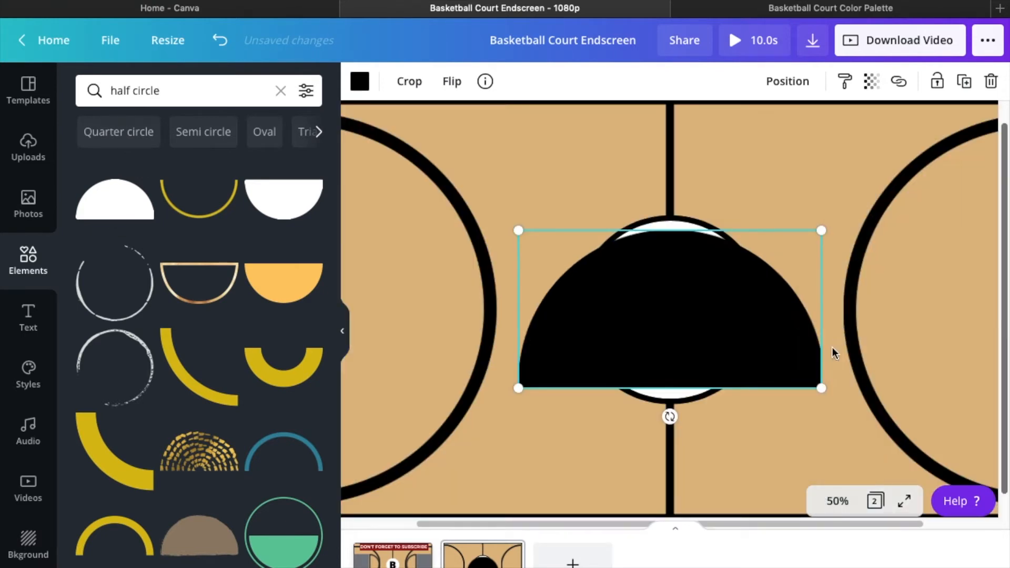
{"action": "left_click_drag", "start_coordinate": [614, 522], "coordinate": [700, 510]}
{"action": "left_click", "coordinate": [554, 329], "text": "shift"}
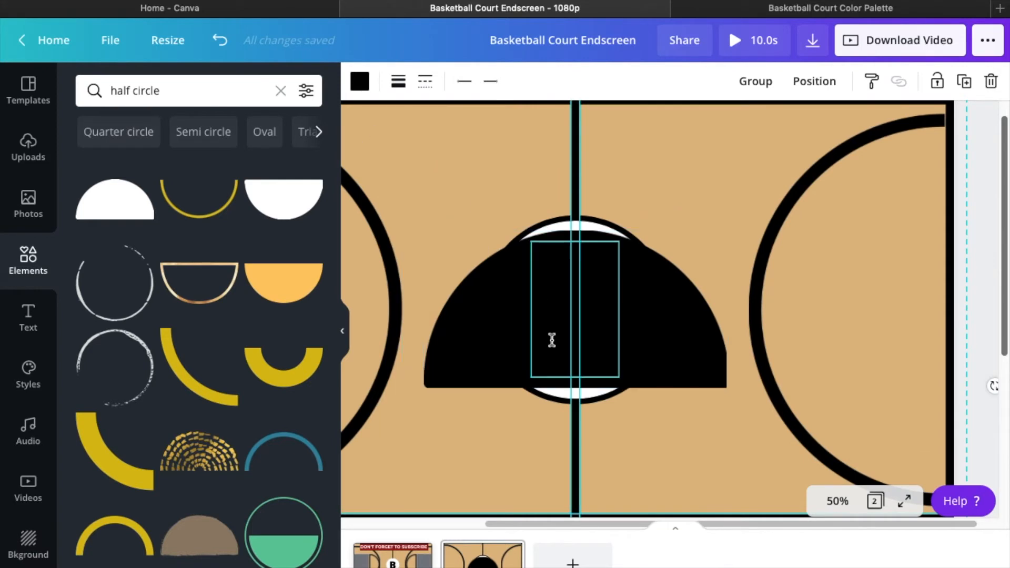
{"action": "left_click", "coordinate": [491, 377]}
{"action": "left_click_drag", "start_coordinate": [600, 417], "coordinate": [666, 309]}
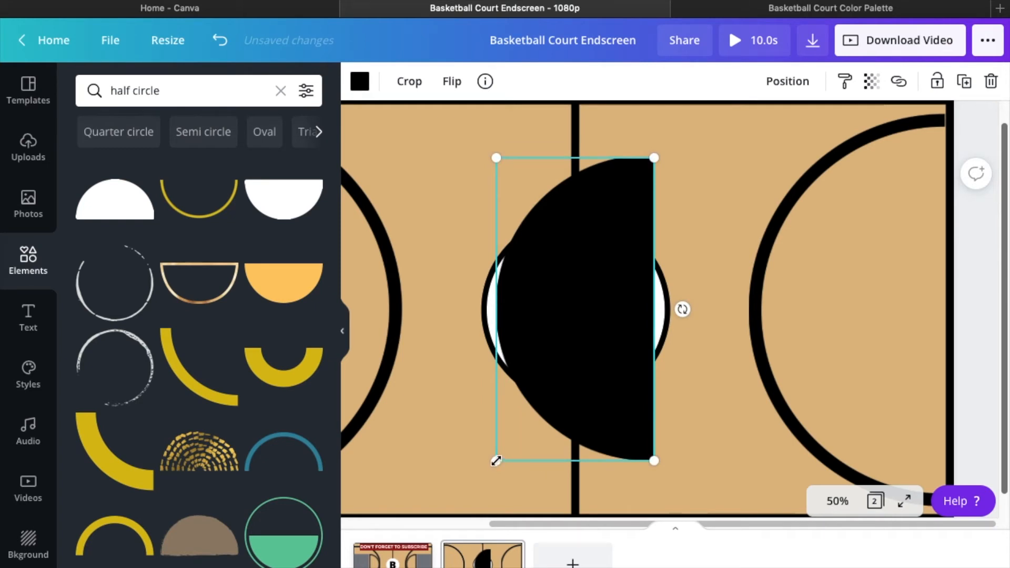
{"action": "key", "text": "Delete"}
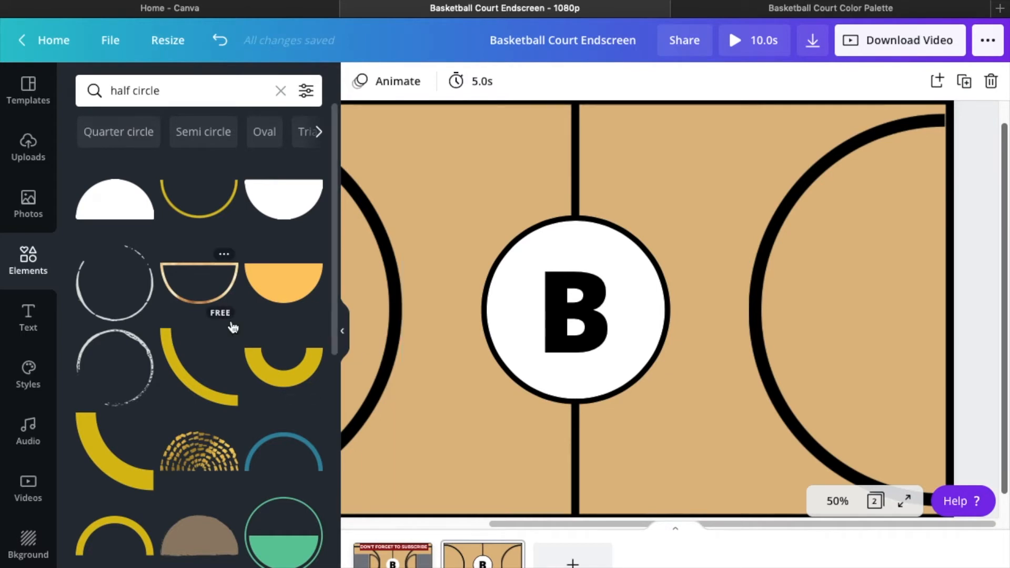
Add the outlined half circle with a straight closing line, shrink it and place it just inside the right-hand three-point arc.
{"action": "scroll", "coordinate": [284, 316], "scroll_direction": "down", "scroll_amount": 3}
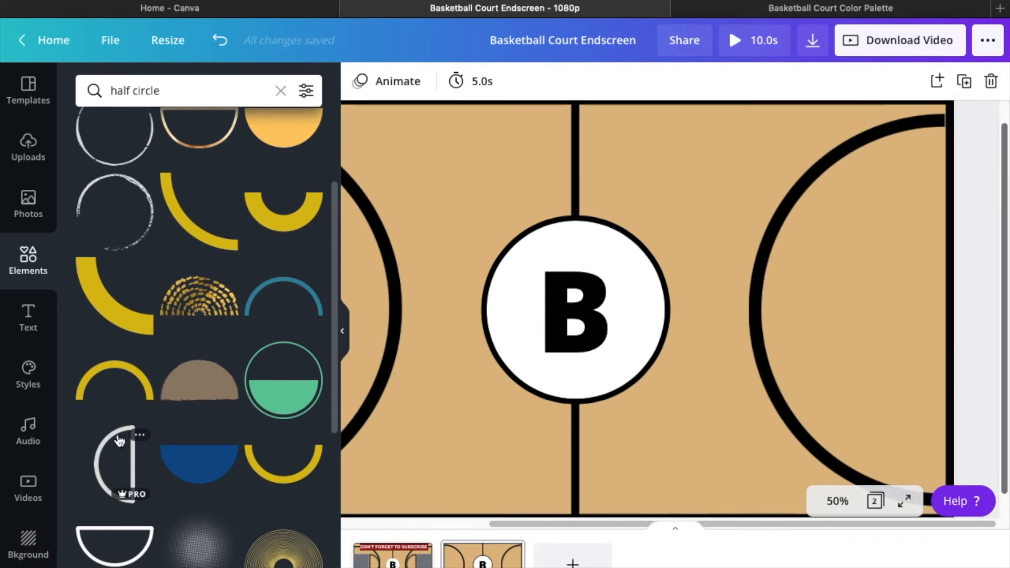
{"action": "left_click", "coordinate": [118, 466]}
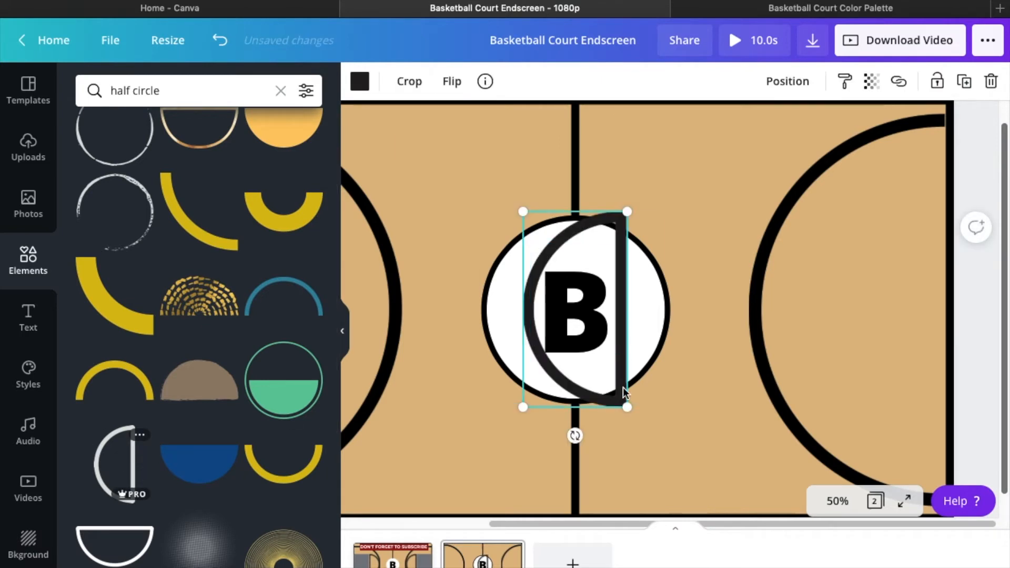
{"action": "left_click_drag", "start_coordinate": [595, 406], "coordinate": [824, 405]}
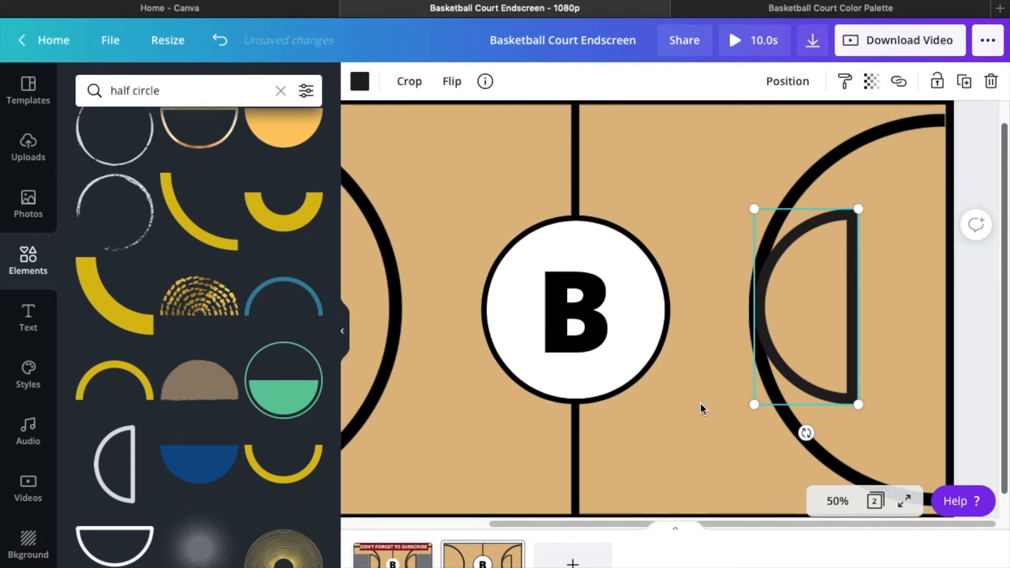
{"action": "left_click_drag", "start_coordinate": [858, 405], "coordinate": [843, 376]}
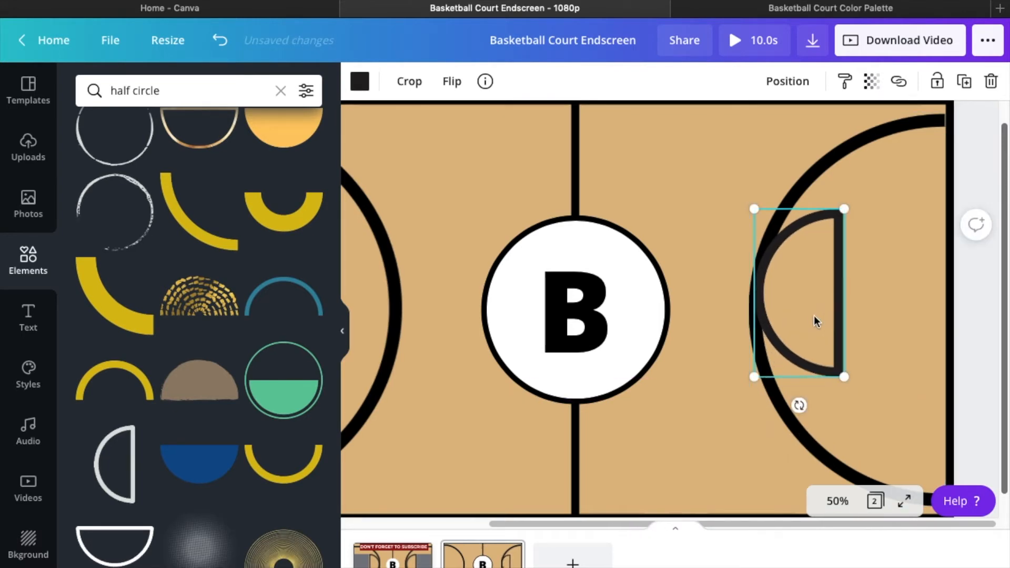
{"action": "left_click_drag", "start_coordinate": [813, 321], "coordinate": [810, 330]}
{"action": "left_click", "coordinate": [881, 331]}
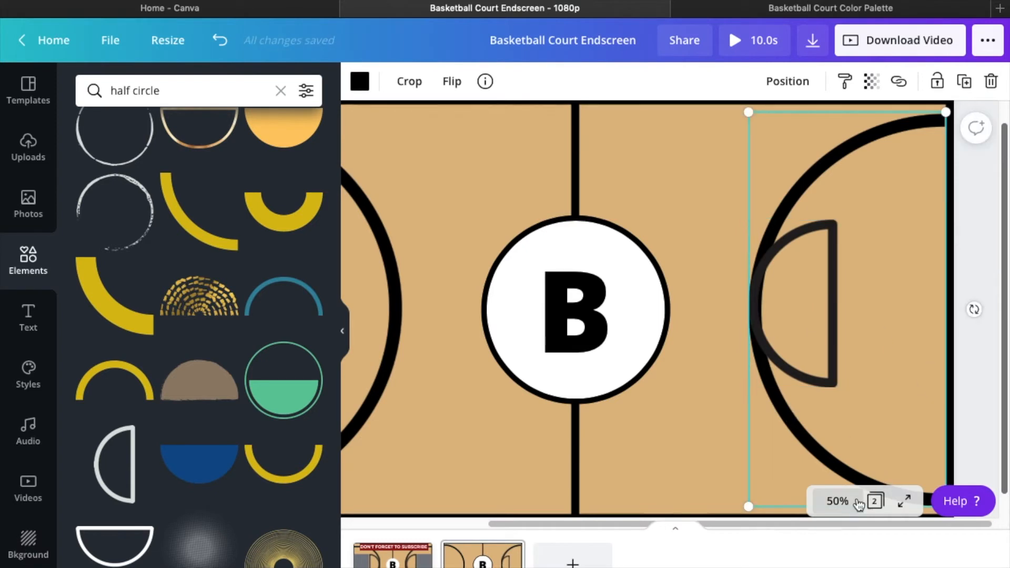
{"action": "left_click_drag", "start_coordinate": [823, 340], "coordinate": [832, 343]}
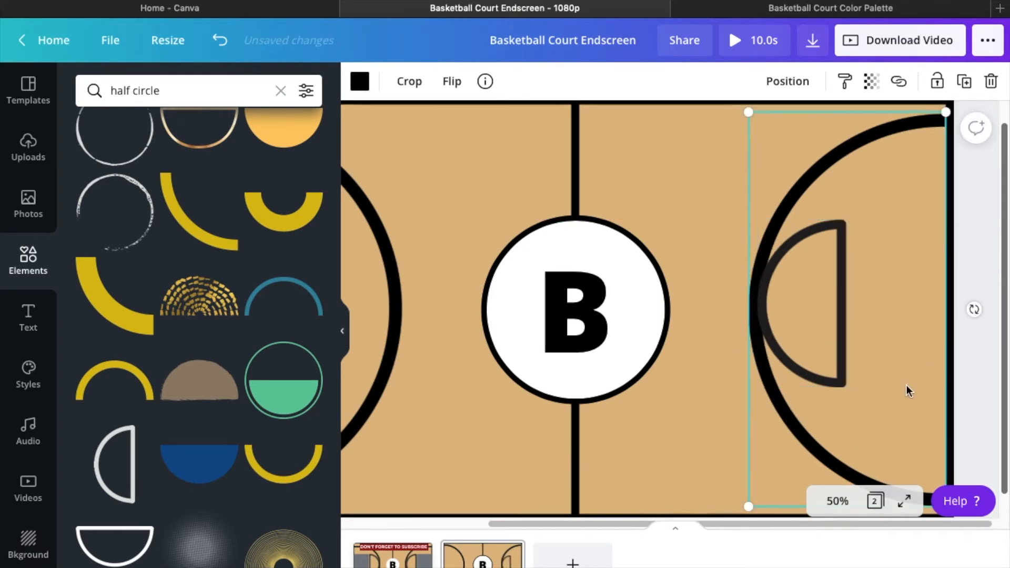
Add a square shape, shrink it and place it against the half circle's flat side with their upper edges aligned.
{"action": "left_click", "coordinate": [280, 91]}
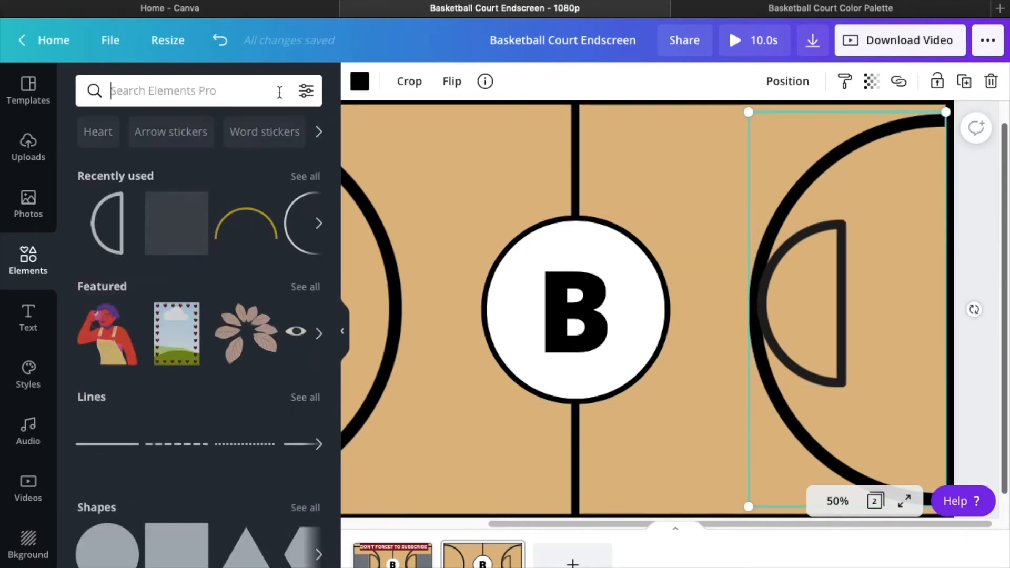
{"action": "type", "text": "s"}
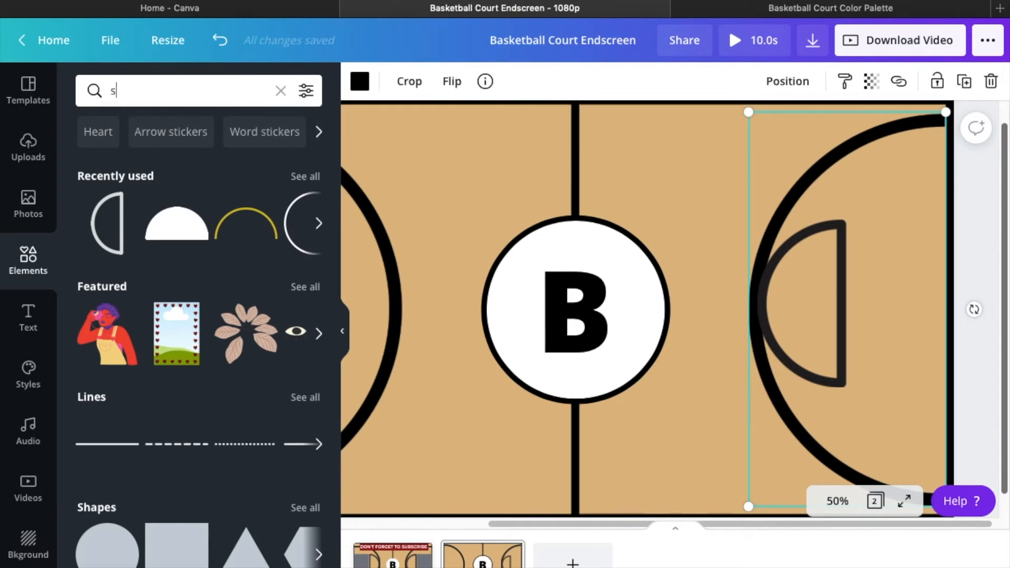
{"action": "key", "text": "BackSpace"}
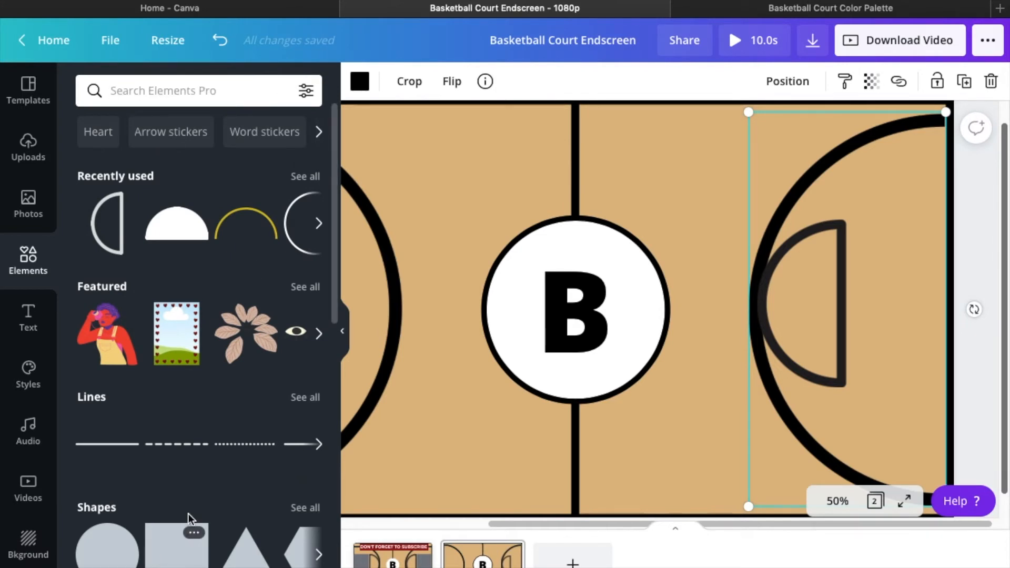
{"action": "left_click_drag", "start_coordinate": [335, 303], "coordinate": [335, 369]}
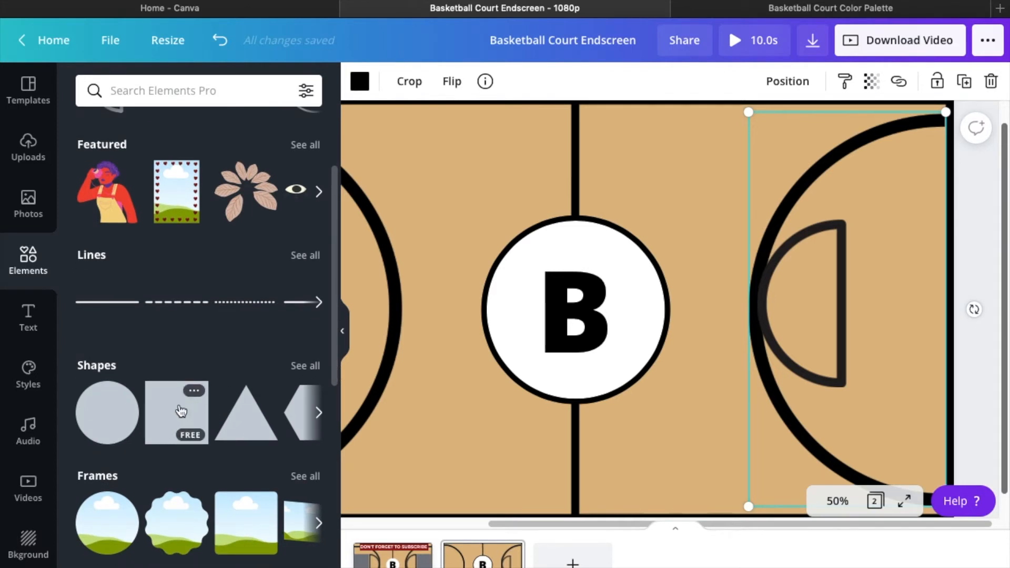
{"action": "left_click", "coordinate": [181, 411]}
{"action": "left_click_drag", "start_coordinate": [557, 246], "coordinate": [780, 249]}
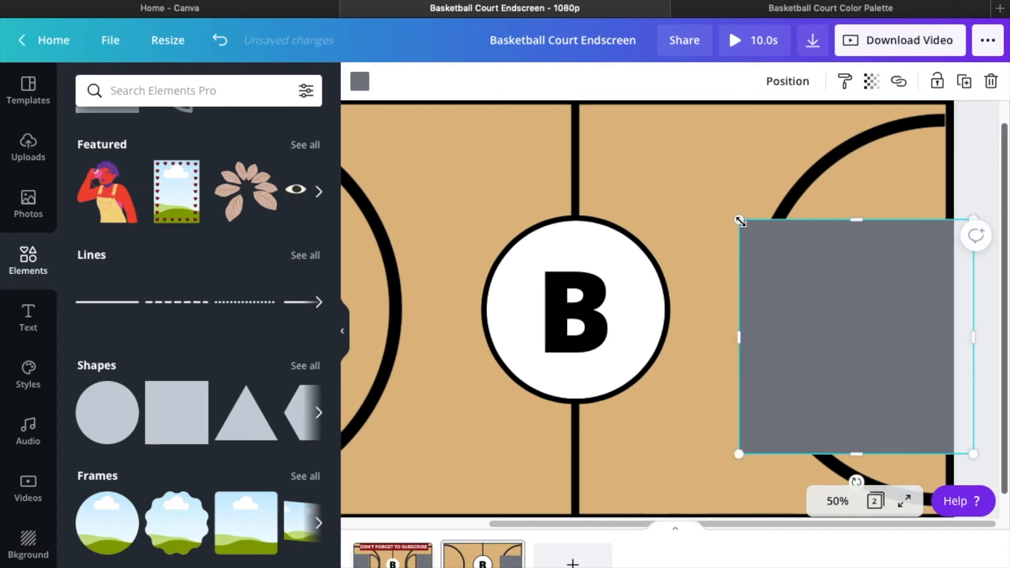
{"action": "left_click_drag", "start_coordinate": [820, 278], "coordinate": [874, 334]}
{"action": "left_click_drag", "start_coordinate": [896, 383], "coordinate": [910, 292]}
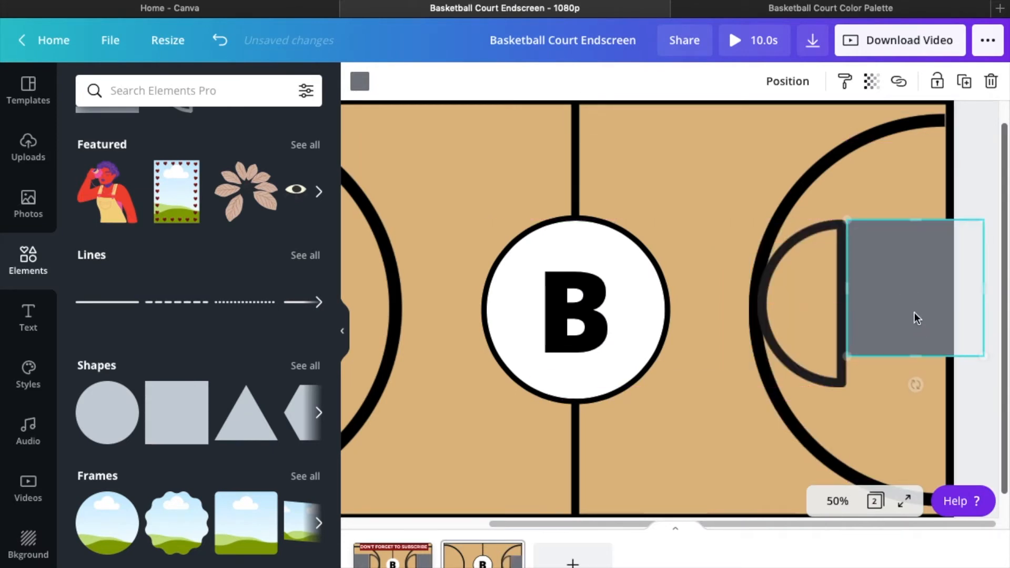
Stretch the gray square down to the half circle's full height and widen it slightly to overlap the flat side.
{"action": "left_click_drag", "start_coordinate": [914, 364], "coordinate": [911, 388]}
{"action": "left_click", "coordinate": [889, 405]}
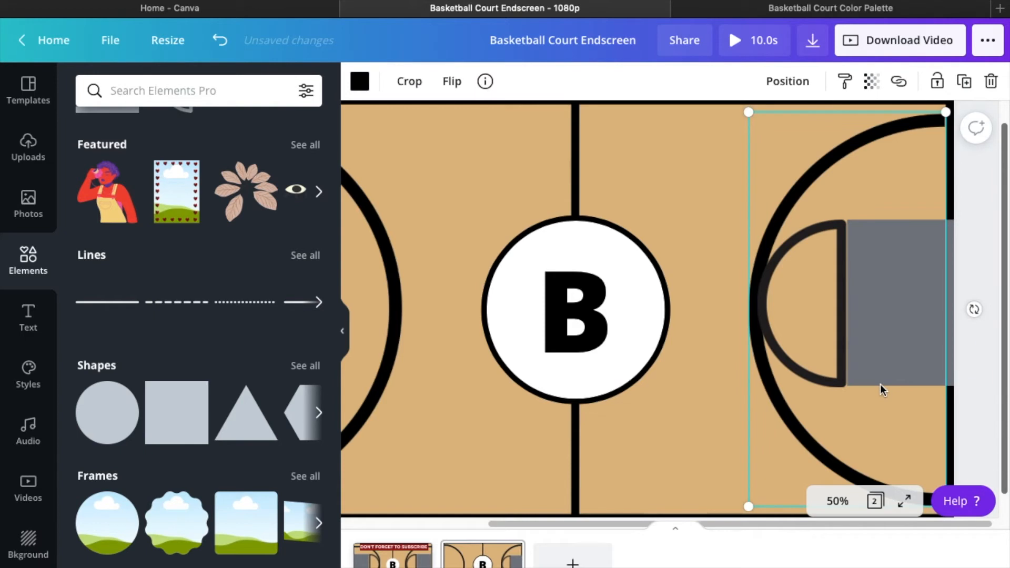
{"action": "left_click", "coordinate": [888, 318]}
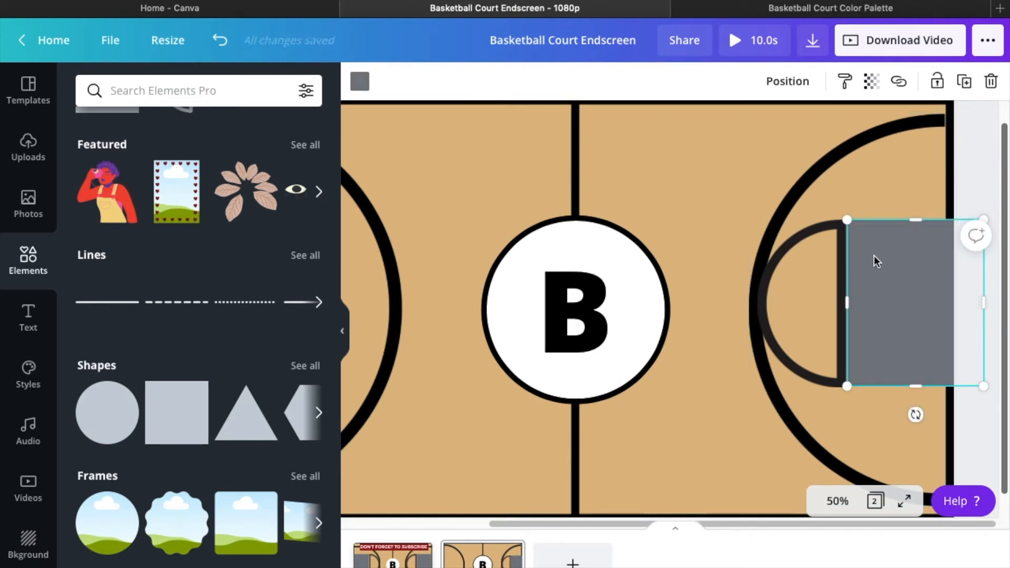
{"action": "left_click_drag", "start_coordinate": [844, 221], "coordinate": [842, 215]}
{"action": "left_click_drag", "start_coordinate": [912, 221], "coordinate": [912, 225]}
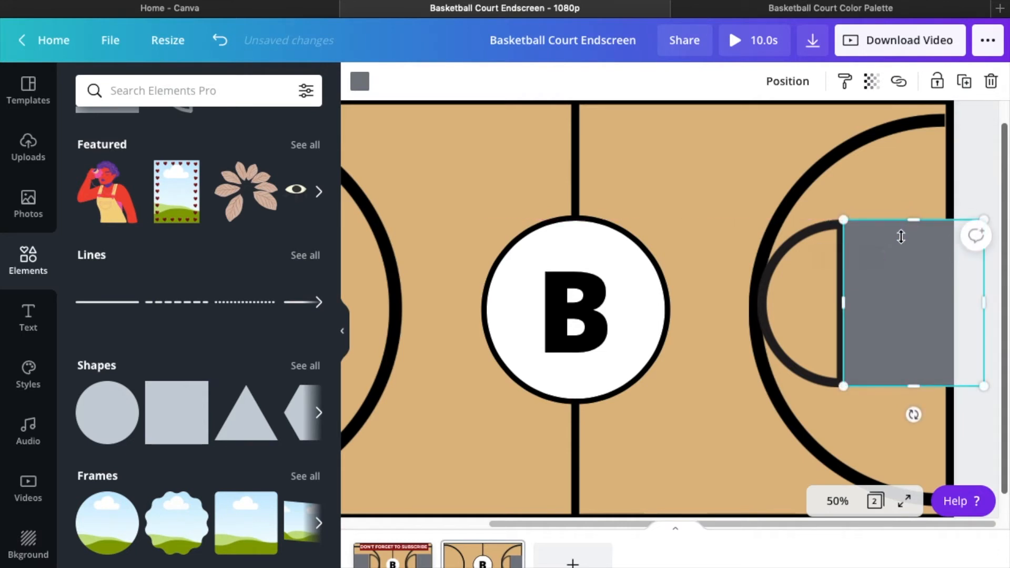
Bring the outlined half circle forward, in front of the gray rectangle.
{"action": "left_click", "coordinate": [813, 234]}
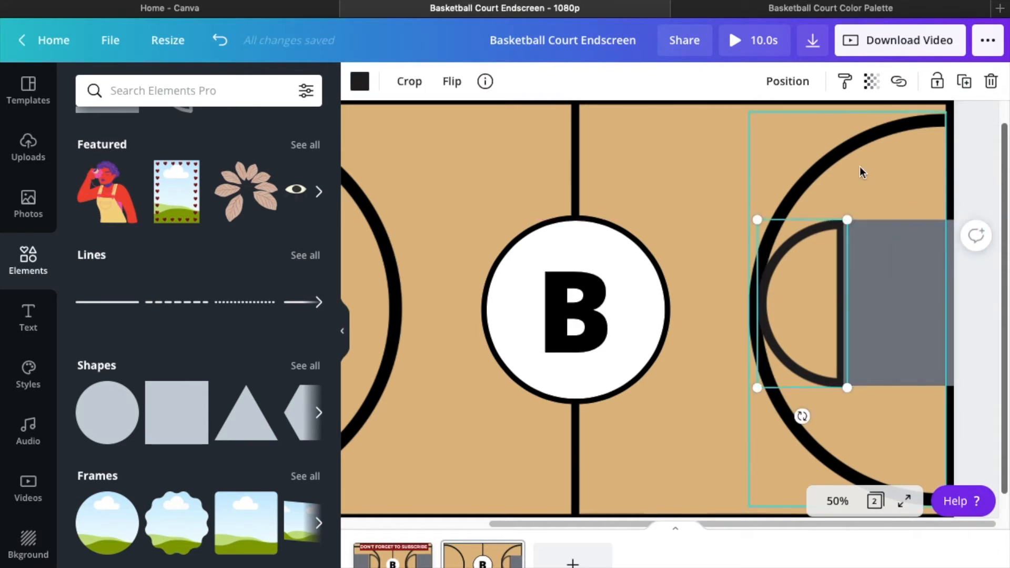
{"action": "left_click", "coordinate": [789, 82]}
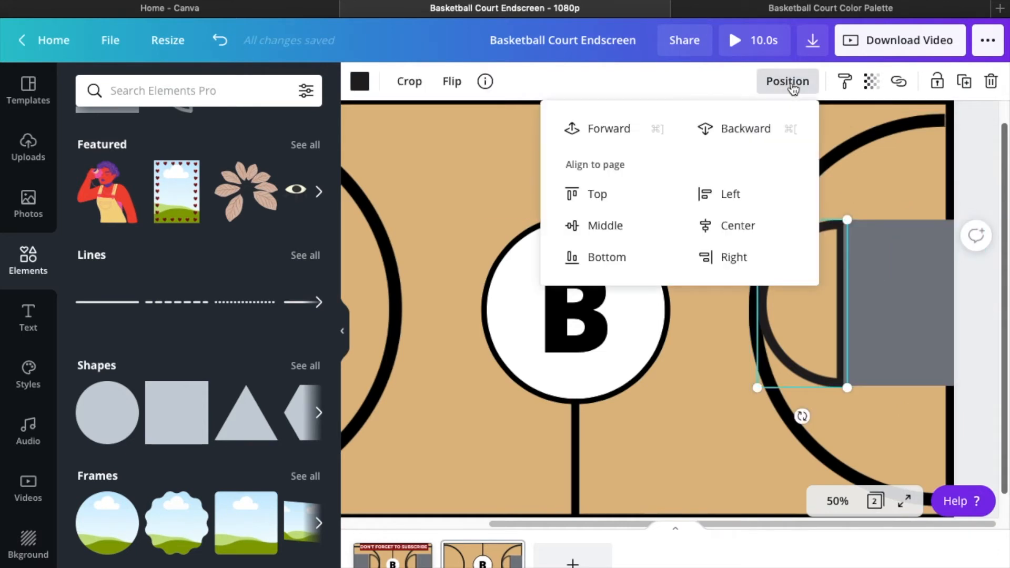
{"action": "left_click", "coordinate": [608, 132]}
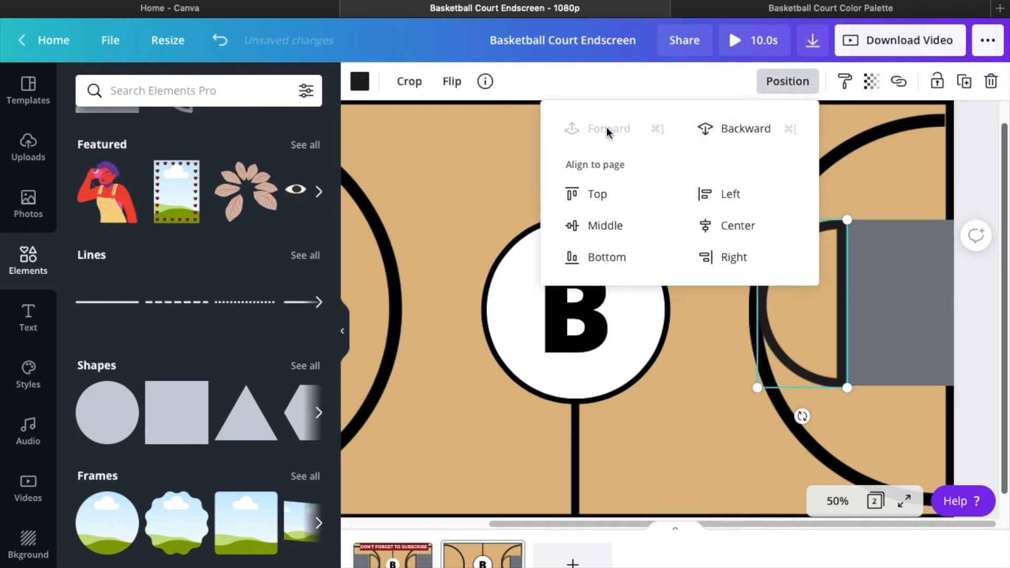
{"action": "left_click", "coordinate": [892, 419]}
Trim the gray rectangle to end at the court's right border and extend its lower edge level with the half circle.
{"action": "left_click", "coordinate": [951, 181]}
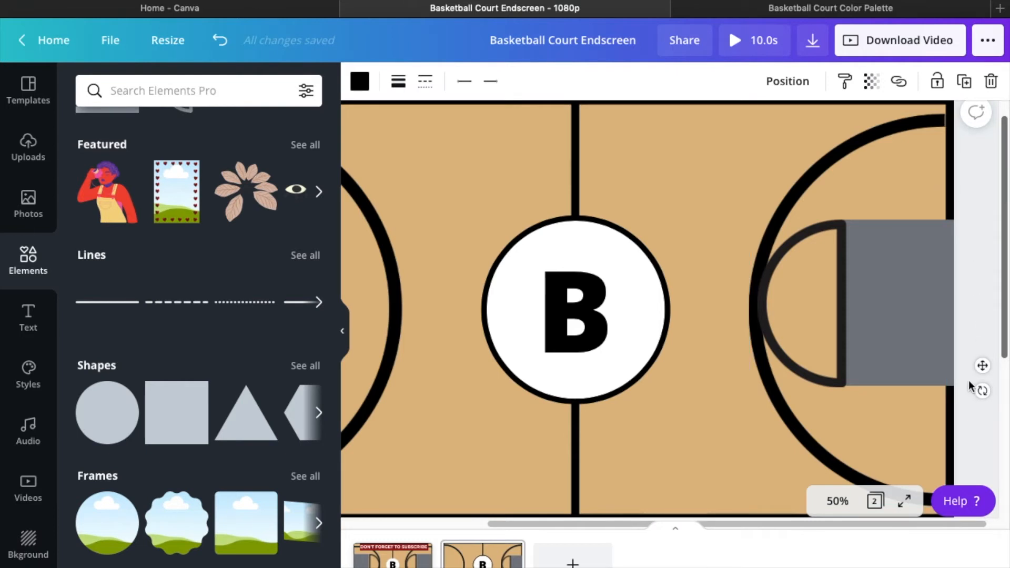
{"action": "left_click", "coordinate": [921, 366]}
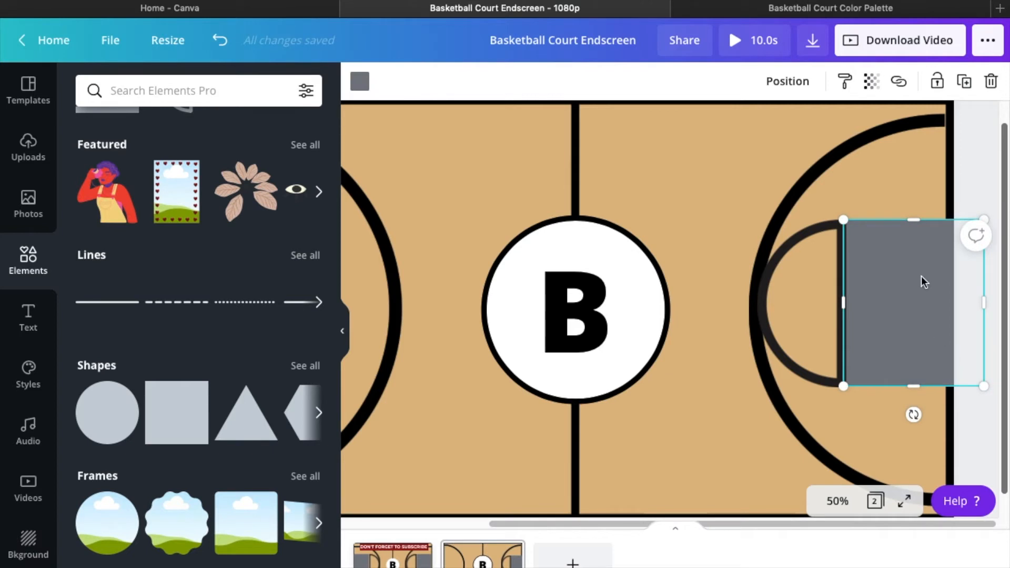
{"action": "left_click_drag", "start_coordinate": [964, 306], "coordinate": [952, 307]}
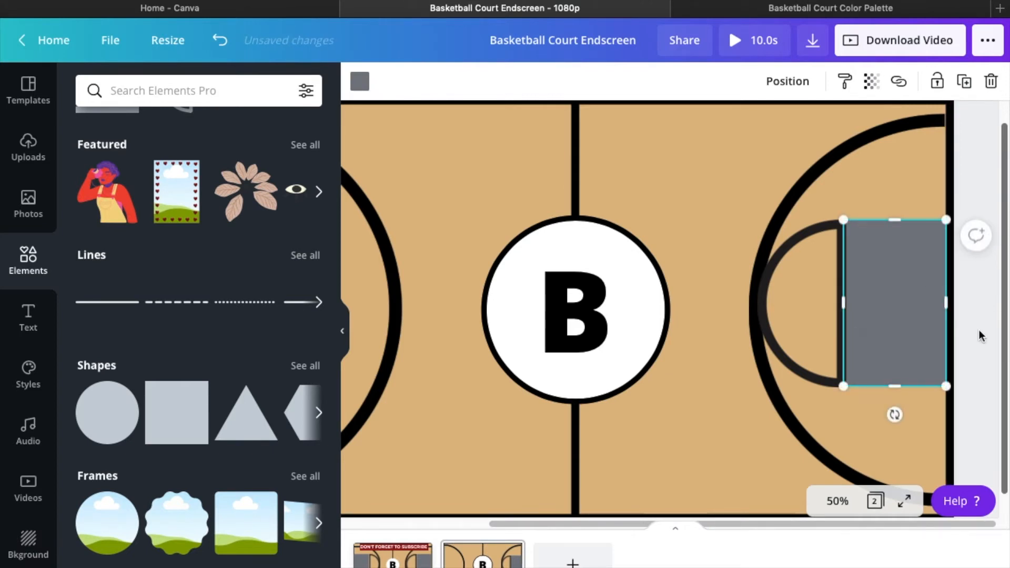
{"action": "left_click", "coordinate": [980, 335]}
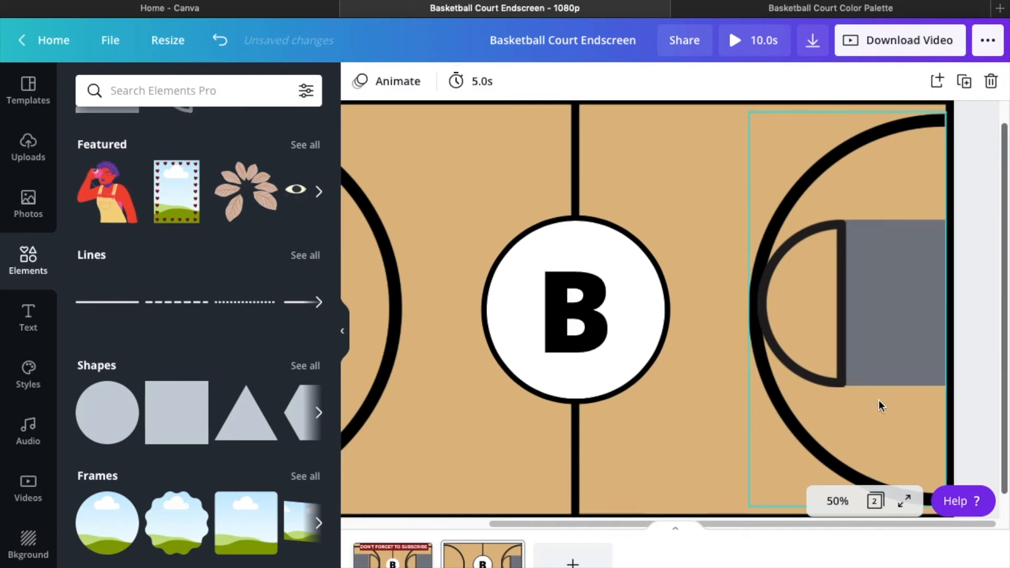
{"action": "left_click", "coordinate": [885, 379]}
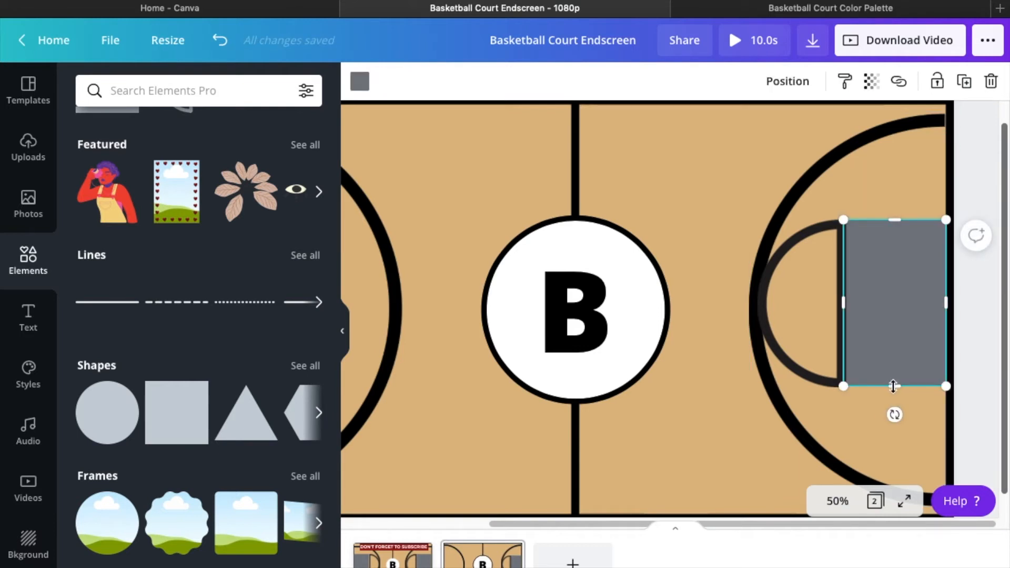
{"action": "left_click_drag", "start_coordinate": [890, 388], "coordinate": [890, 389]}
{"action": "left_click", "coordinate": [983, 353]}
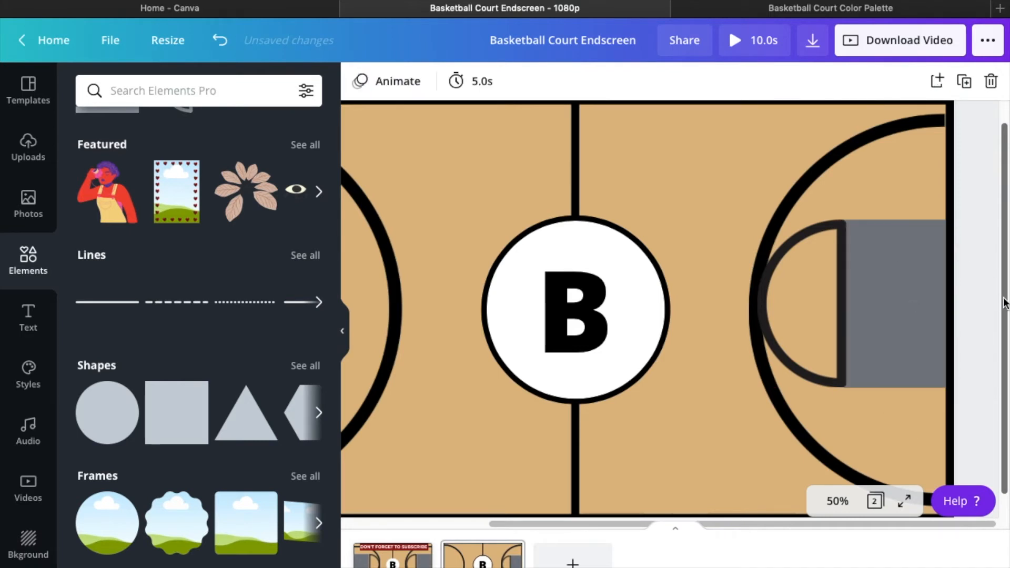
Copy the right key's gray rectangle and half circle together, paste the pair and move it toward the court's left half.
{"action": "left_click", "coordinate": [820, 305]}
{"action": "left_click", "coordinate": [904, 290]}
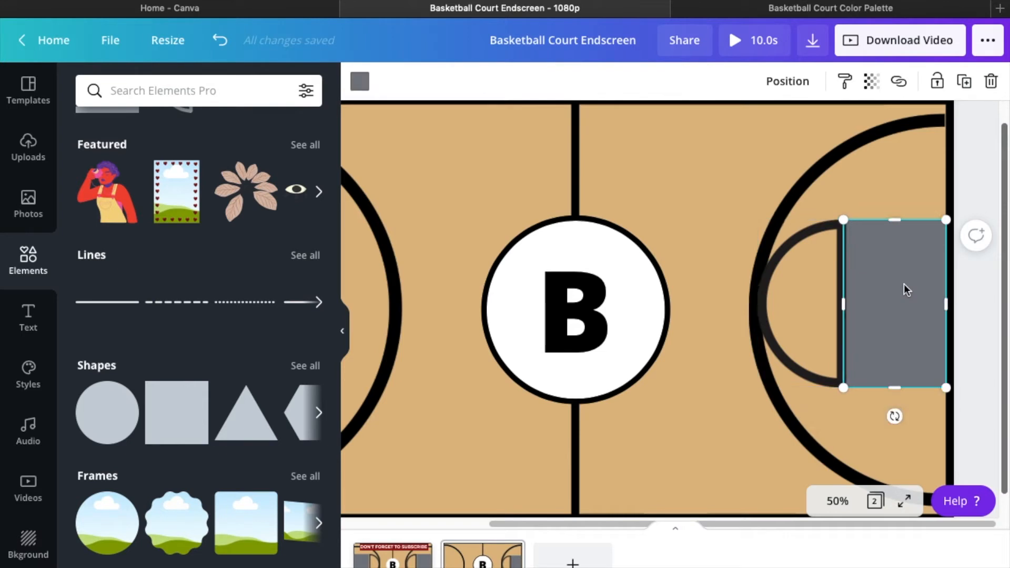
{"action": "left_click", "coordinate": [810, 286], "text": "shift"}
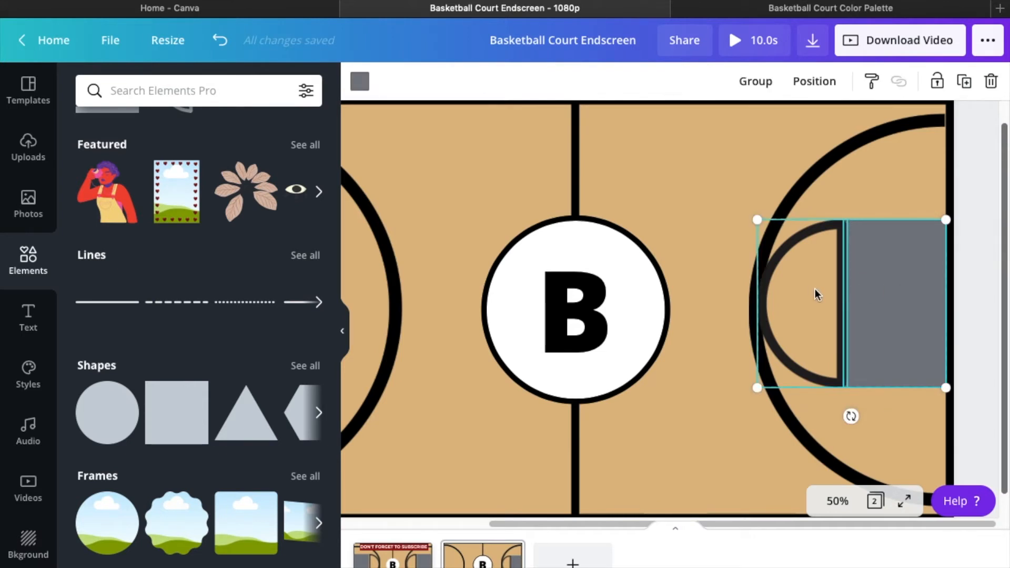
{"action": "right_click", "coordinate": [817, 295]}
{"action": "left_click", "coordinate": [851, 312]}
{"action": "left_click", "coordinate": [736, 321]}
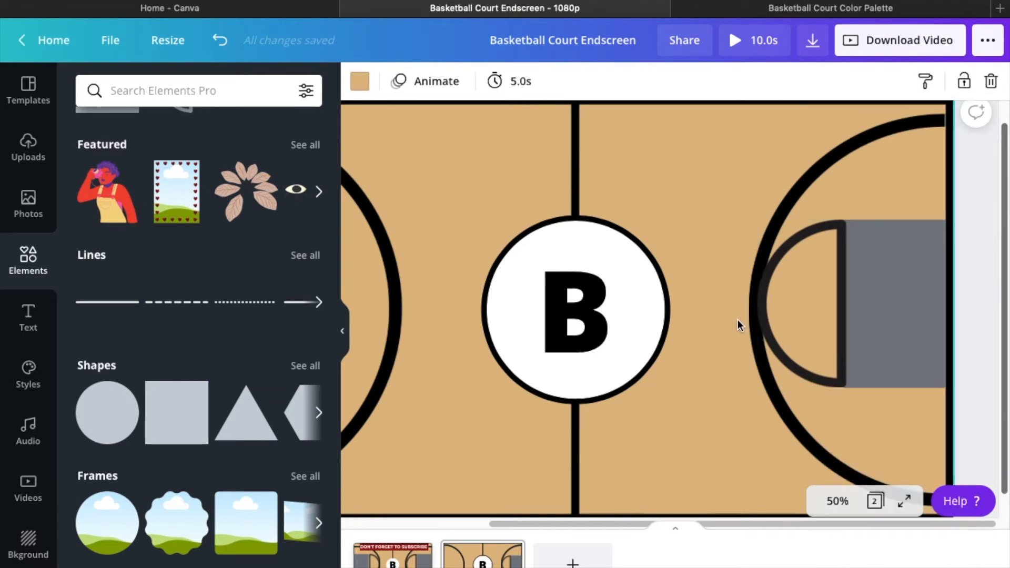
{"action": "key", "text": "ctrl+v"}
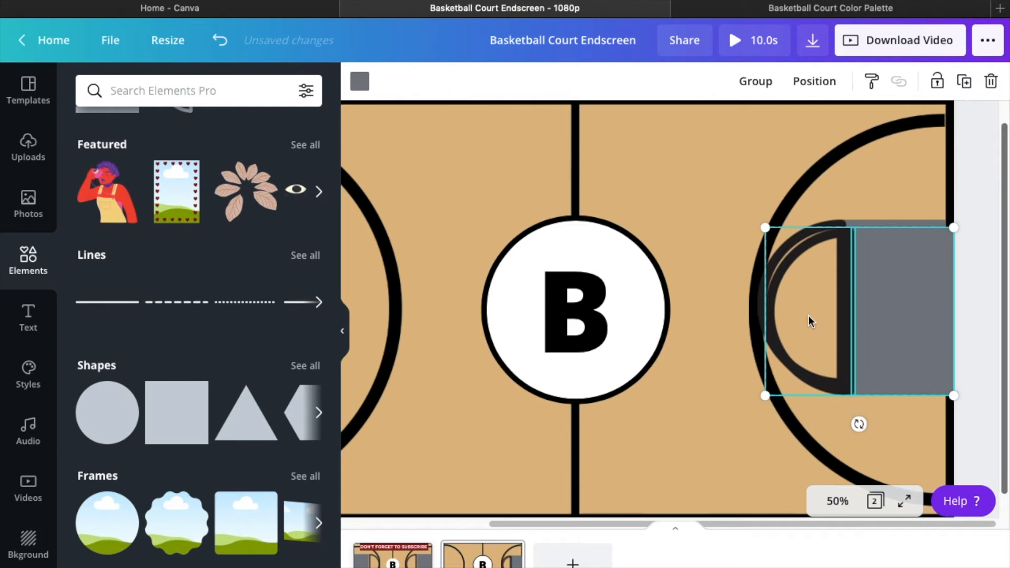
{"action": "left_click_drag", "start_coordinate": [822, 326], "coordinate": [439, 322]}
{"action": "left_click_drag", "start_coordinate": [591, 521], "coordinate": [455, 513]}
{"action": "left_click", "coordinate": [456, 513]}
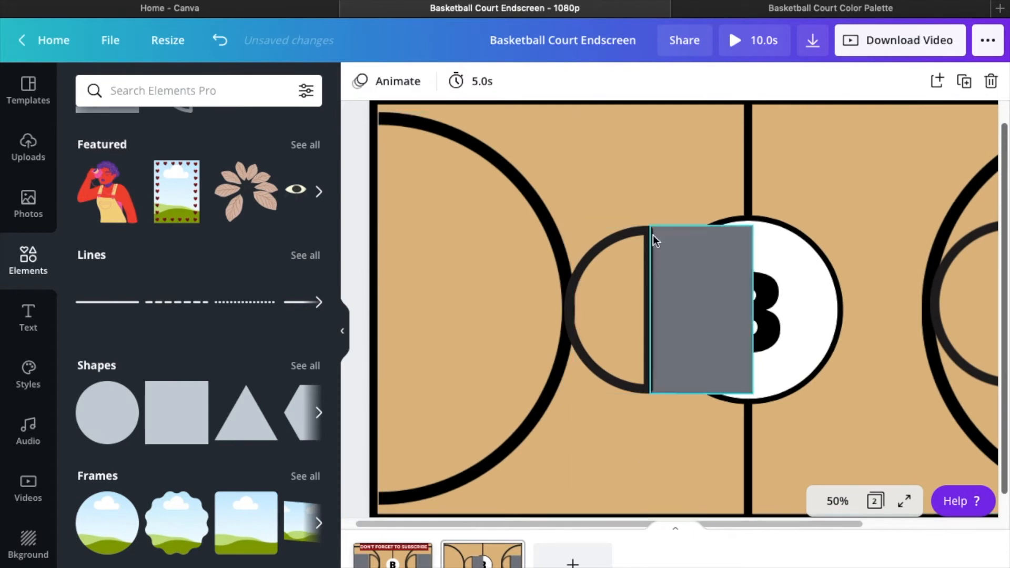
Flip the pasted half circle horizontally and arrange it with its gray rectangle as a mirrored key against the court's left border.
{"action": "left_click", "coordinate": [612, 306]}
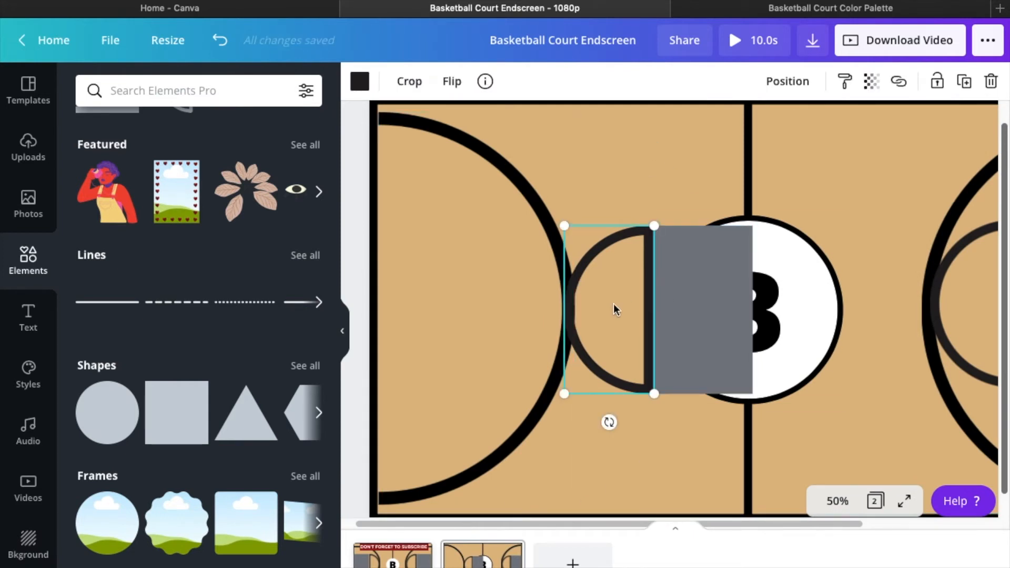
{"action": "left_click", "coordinate": [453, 85]}
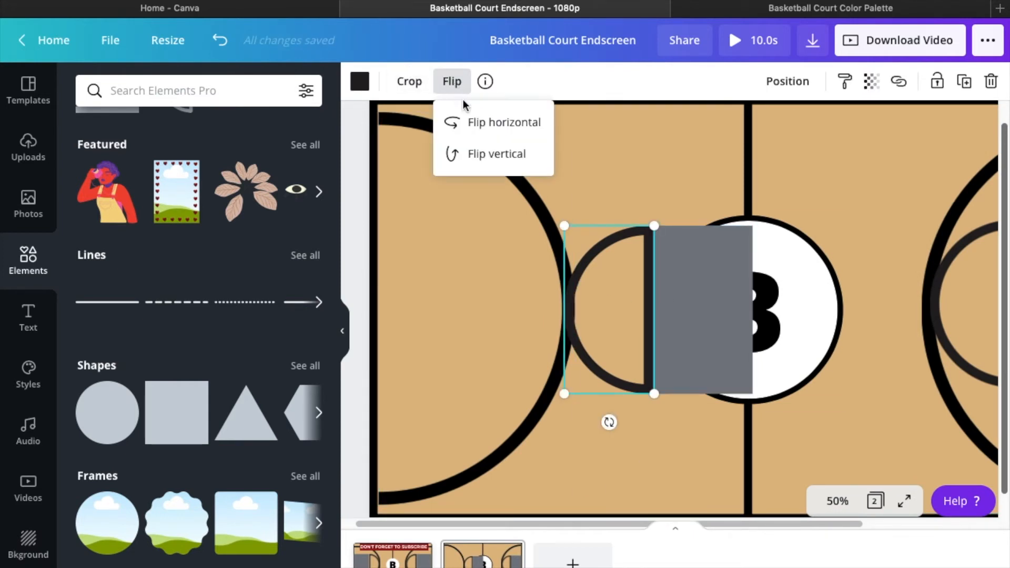
{"action": "left_click", "coordinate": [483, 134]}
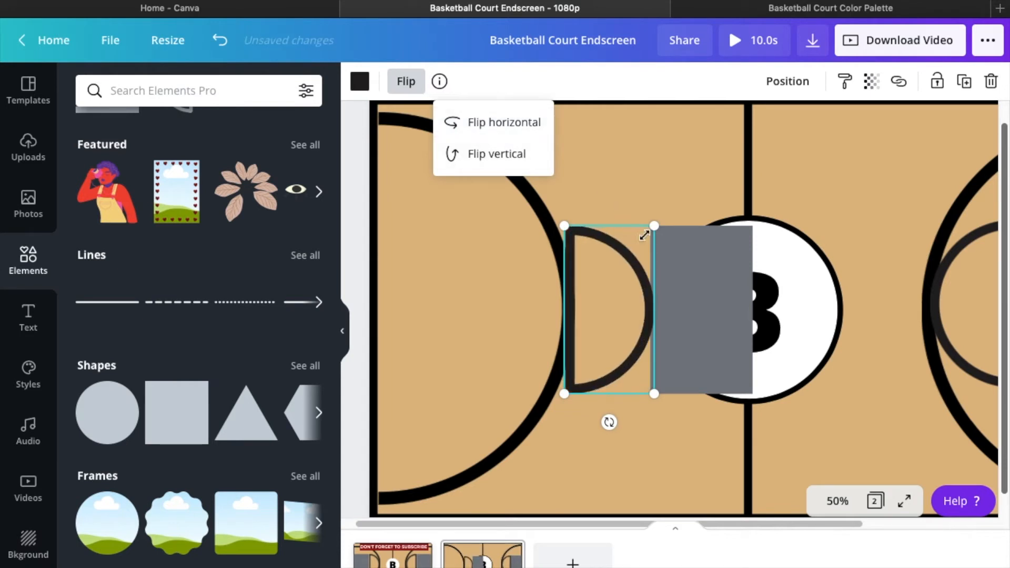
{"action": "left_click_drag", "start_coordinate": [620, 288], "coordinate": [537, 292]}
{"action": "left_click_drag", "start_coordinate": [669, 329], "coordinate": [397, 324]}
{"action": "left_click", "coordinate": [603, 386]}
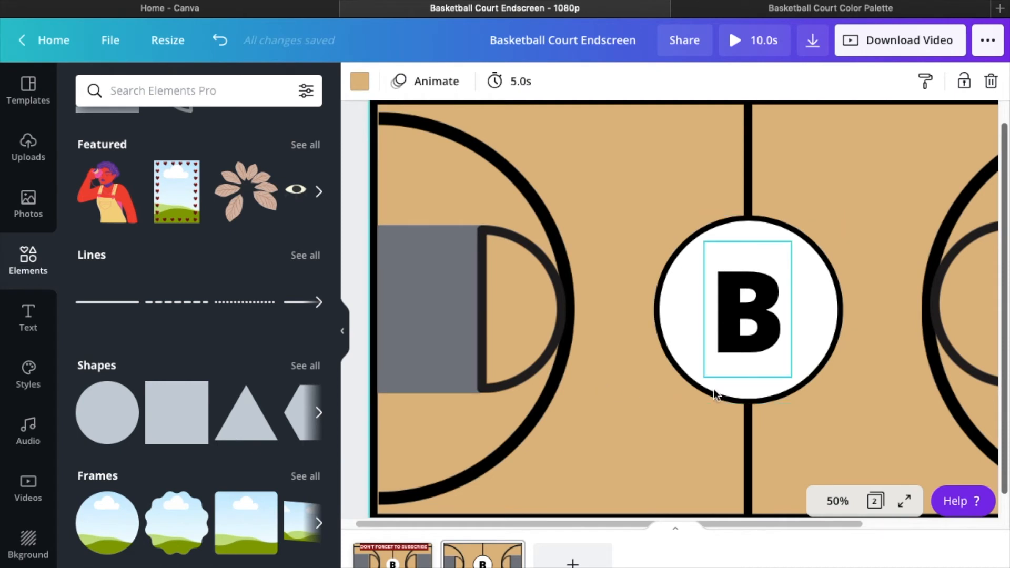
Add a square shape and place it above the center circle, near the court's upper border.
{"action": "left_click", "coordinate": [838, 503]}
{"action": "left_click", "coordinate": [847, 352]}
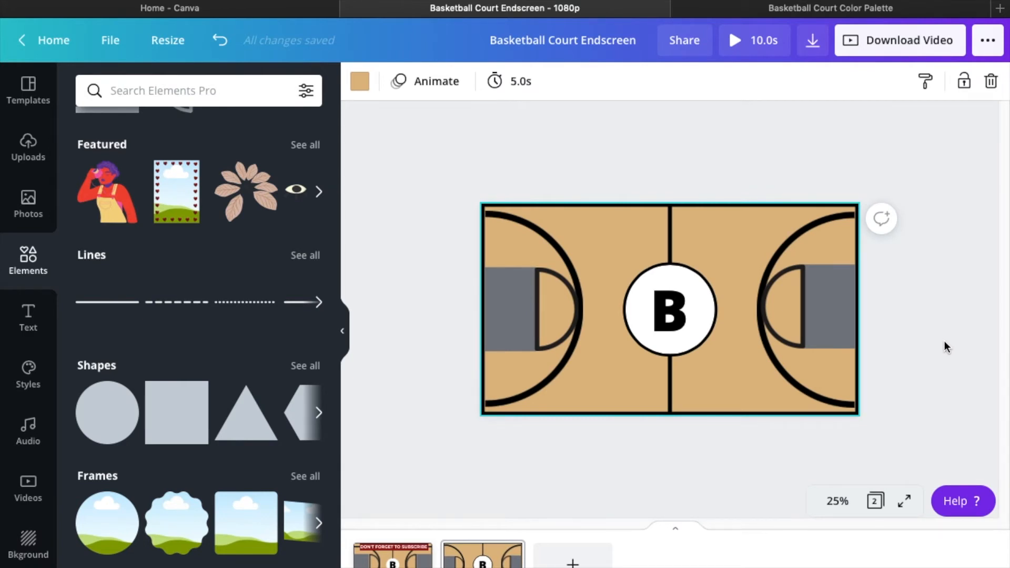
{"action": "left_click", "coordinate": [852, 504]}
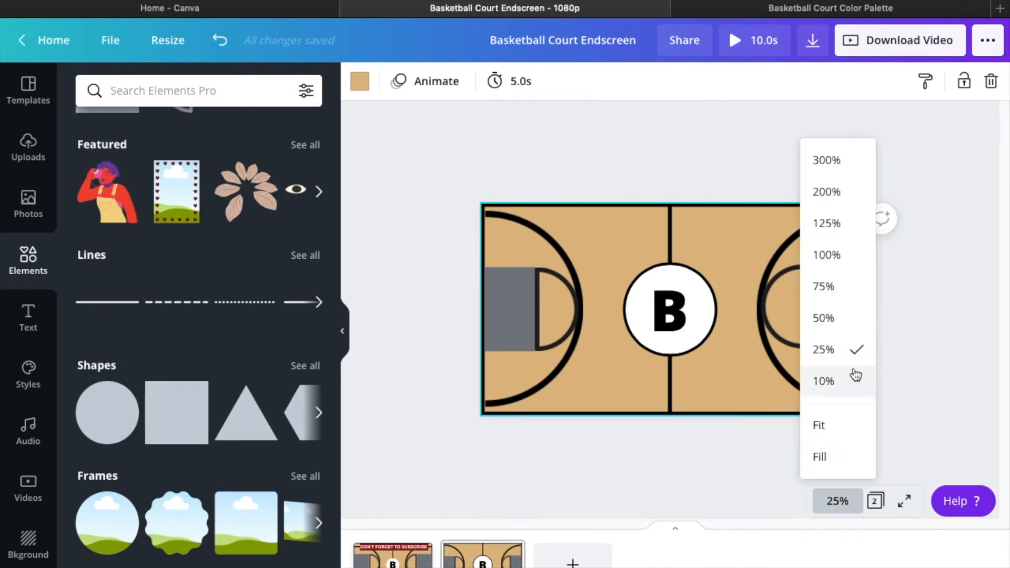
{"action": "left_click", "coordinate": [838, 503]}
{"action": "left_click", "coordinate": [29, 328]}
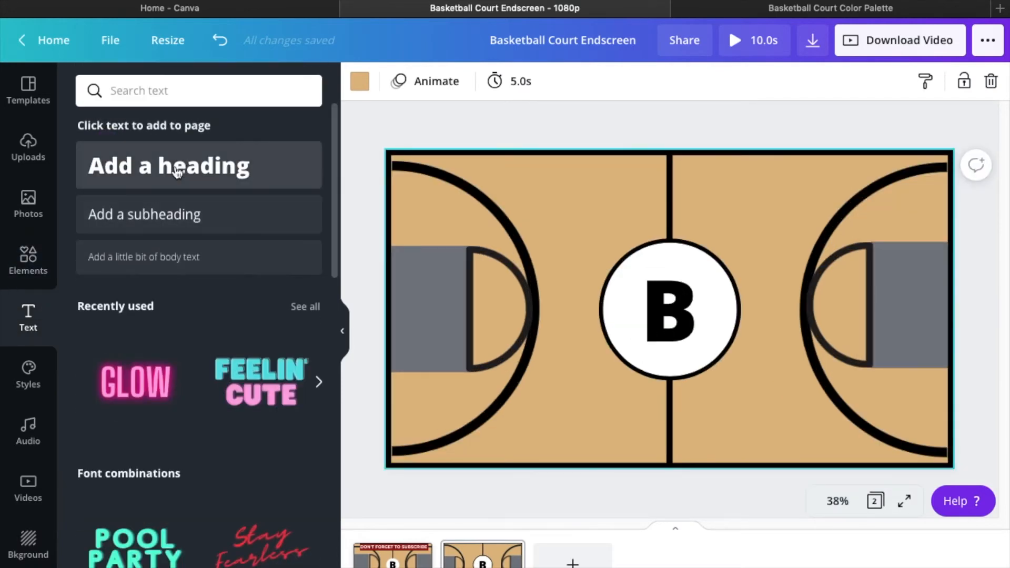
{"action": "left_click", "coordinate": [28, 260]}
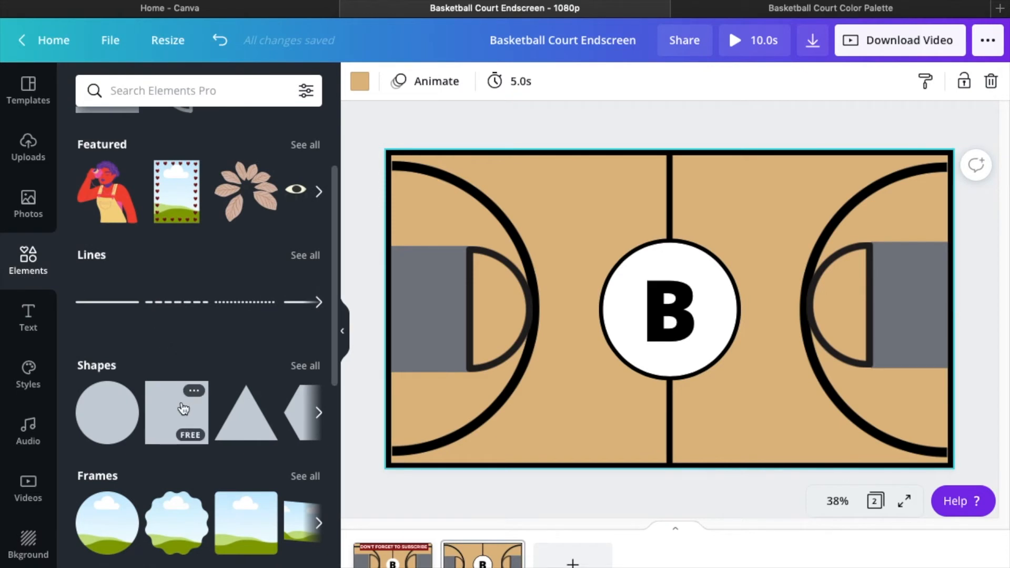
{"action": "left_click", "coordinate": [183, 408]}
{"action": "left_click_drag", "start_coordinate": [667, 323], "coordinate": [665, 184]}
Widen the new gray shape into a banner between the two three-point arcs, roughly centered on the midcourt line.
{"action": "mouse_move", "coordinate": [737, 192]}
{"action": "left_mouse_down"}
{"action": "mouse_move", "coordinate": [787, 203]}
{"action": "mouse_move", "coordinate": [728, 189]}
{"action": "left_mouse_up"}
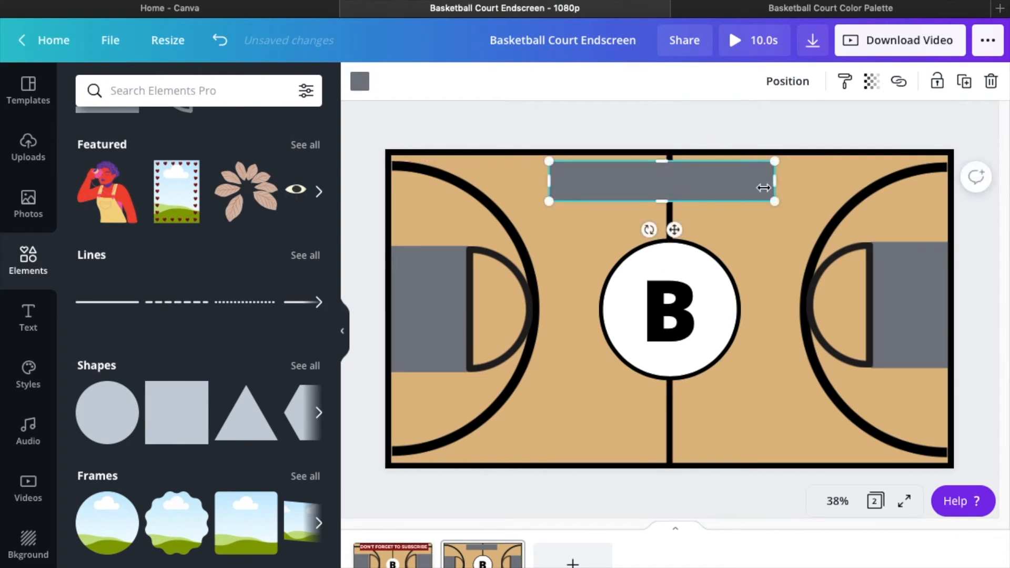
{"action": "left_click_drag", "start_coordinate": [803, 185], "coordinate": [822, 188]}
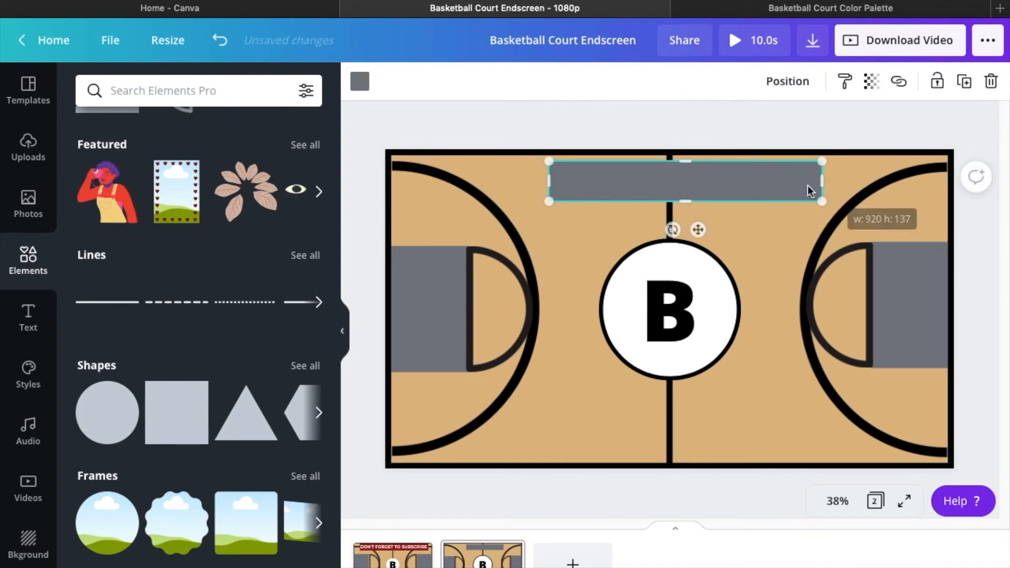
{"action": "left_click_drag", "start_coordinate": [752, 185], "coordinate": [743, 188]}
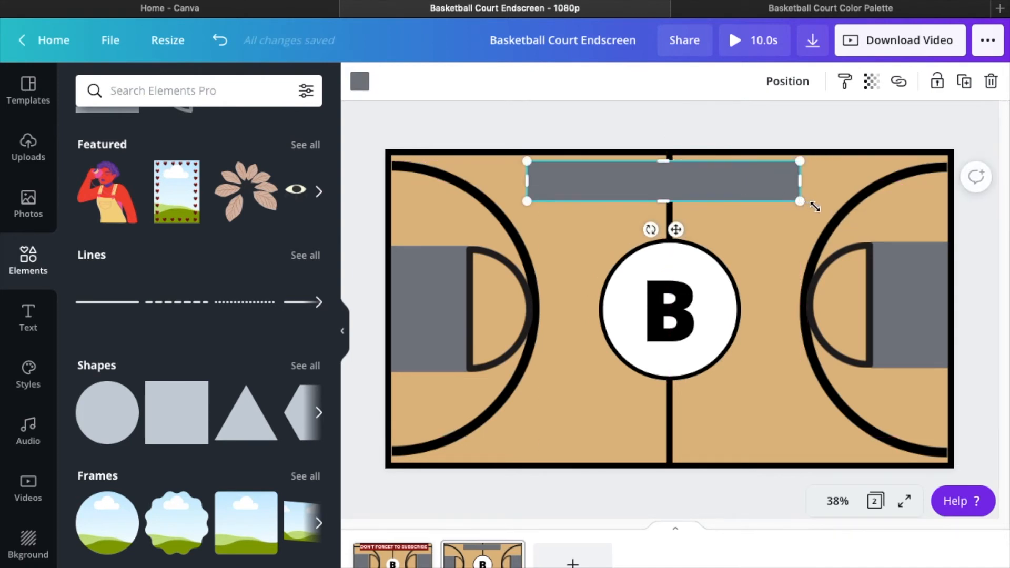
{"action": "mouse_move", "coordinate": [801, 202]}
{"action": "left_mouse_down"}
{"action": "mouse_move", "coordinate": [825, 207]}
{"action": "mouse_move", "coordinate": [775, 190]}
{"action": "mouse_move", "coordinate": [838, 189]}
{"action": "mouse_move", "coordinate": [787, 191]}
{"action": "left_mouse_up"}
Check the dark red #981717 in the Basketball Court palette and fill the upper banner with the document's dark red.
{"action": "left_click", "coordinate": [811, 4]}
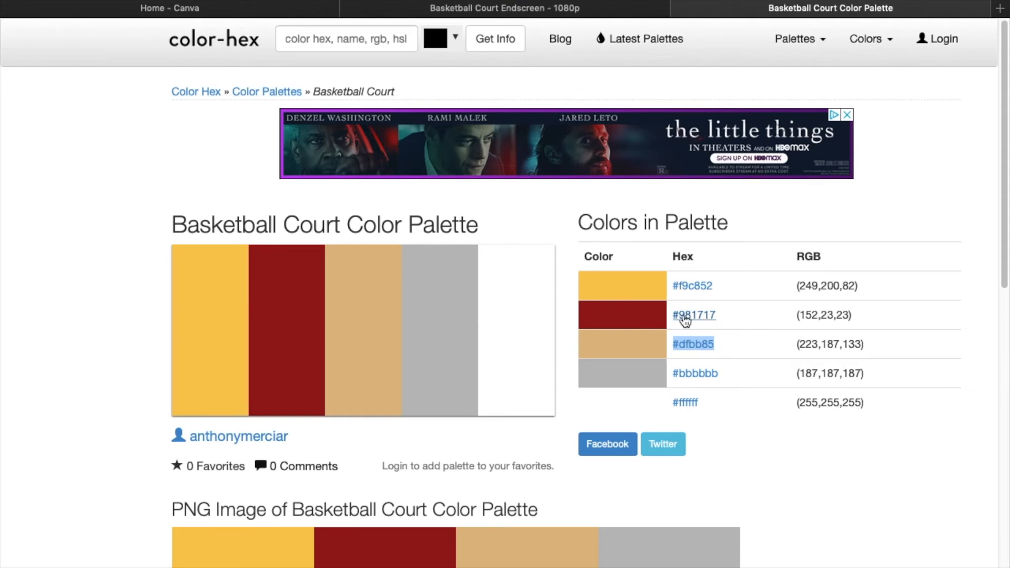
{"action": "left_click", "coordinate": [598, 9]}
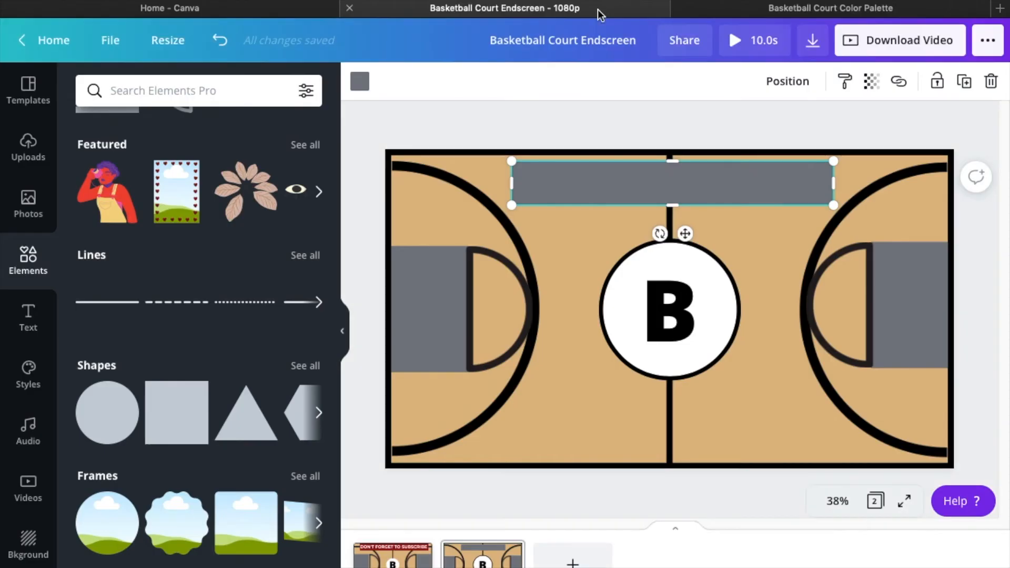
{"action": "left_click", "coordinate": [357, 84]}
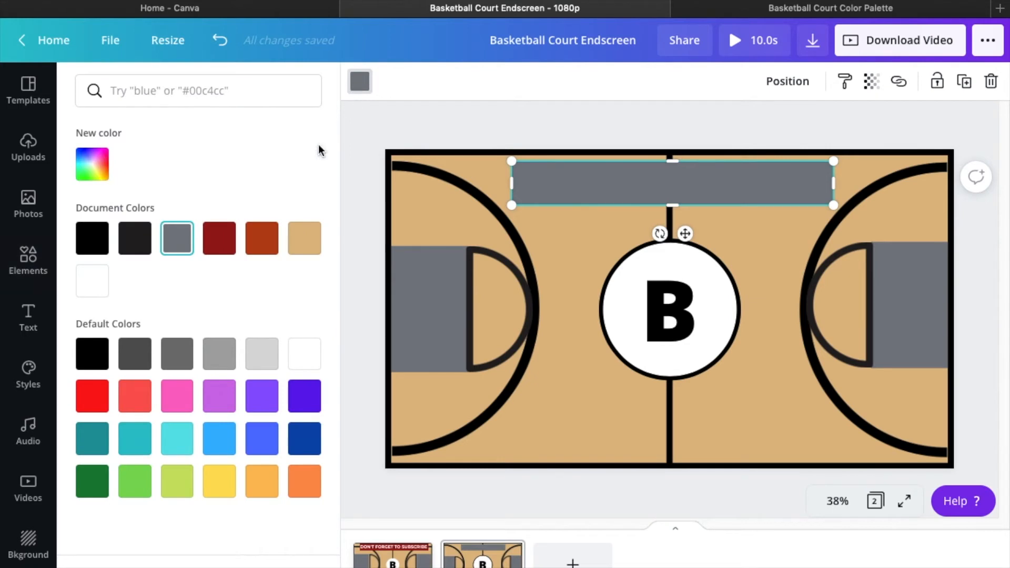
{"action": "left_click", "coordinate": [226, 241]}
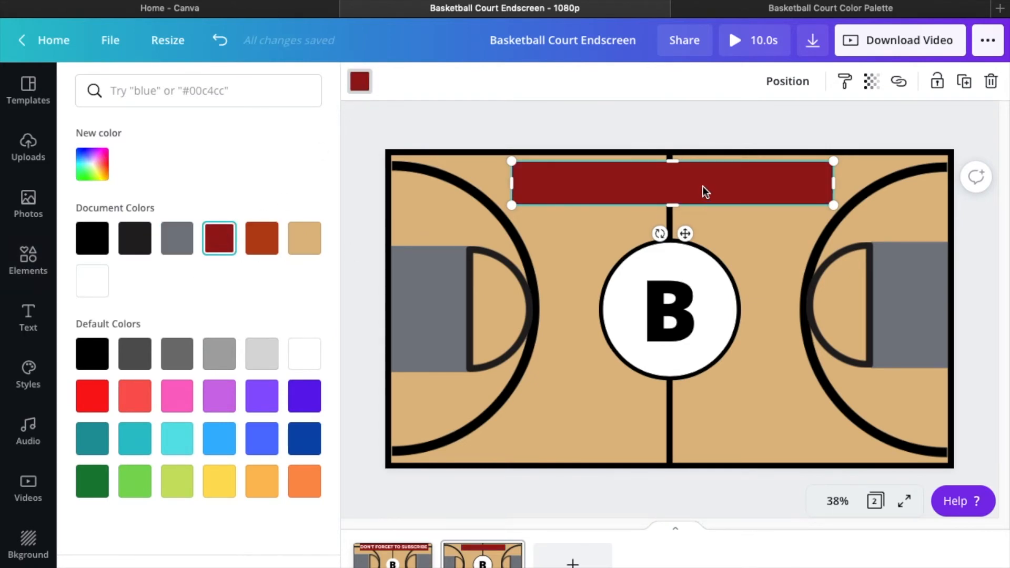
{"action": "left_click_drag", "start_coordinate": [725, 192], "coordinate": [722, 192]}
Duplicate the dark red banner and place the copy below the center circle, aligned with the original near the lower border.
{"action": "left_click", "coordinate": [737, 183]}
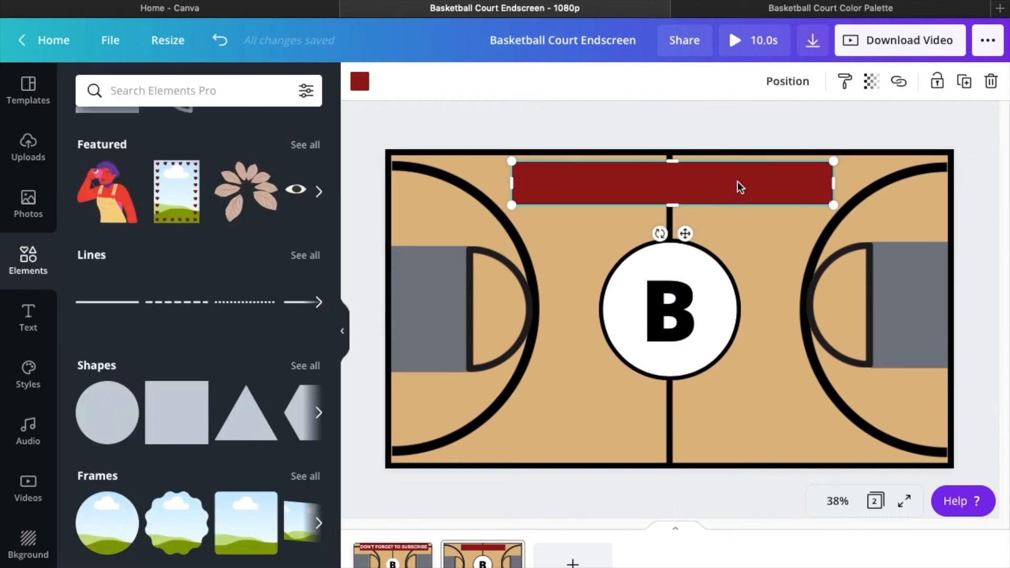
{"action": "left_click", "coordinate": [963, 82]}
{"action": "left_click_drag", "start_coordinate": [747, 184], "coordinate": [741, 428]}
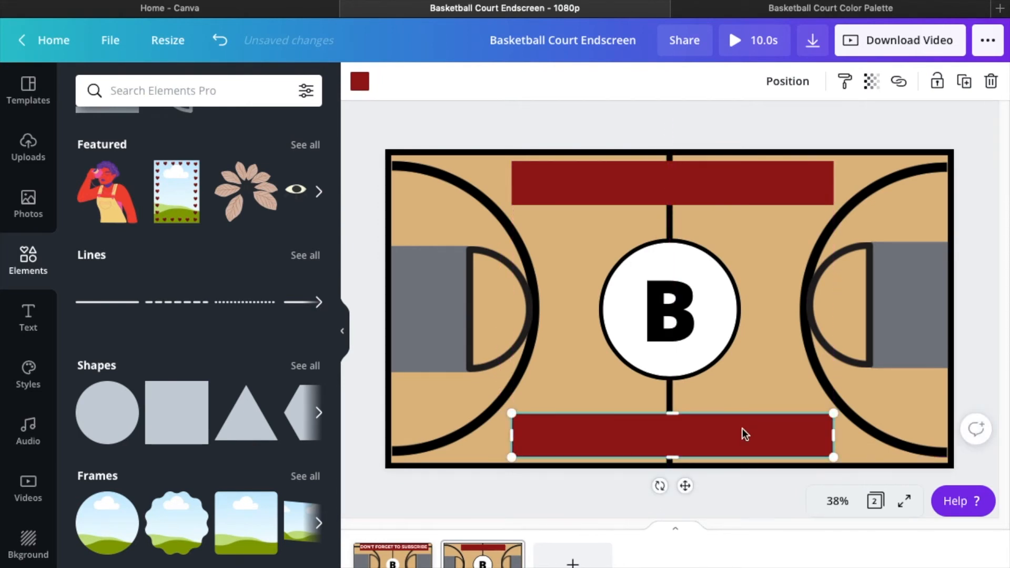
Switch to the color palette page, search Google for "basketball hex colors" and examine the Spalding Basketball Color Scheme for its rust orange.
{"action": "left_click", "coordinate": [851, 15]}
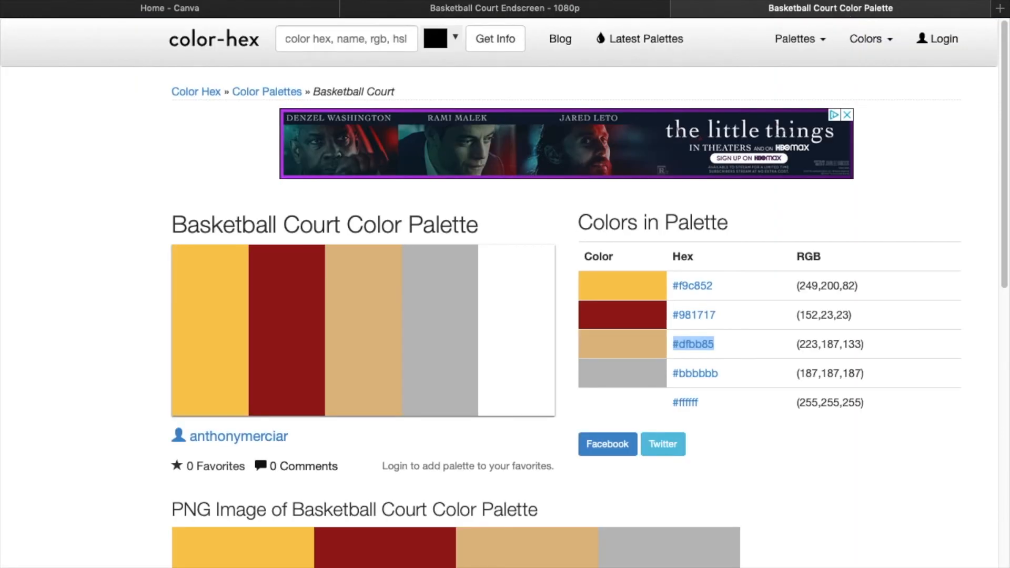
{"action": "key", "text": "super+bracketleft"}
{"action": "left_click", "coordinate": [221, 51]}
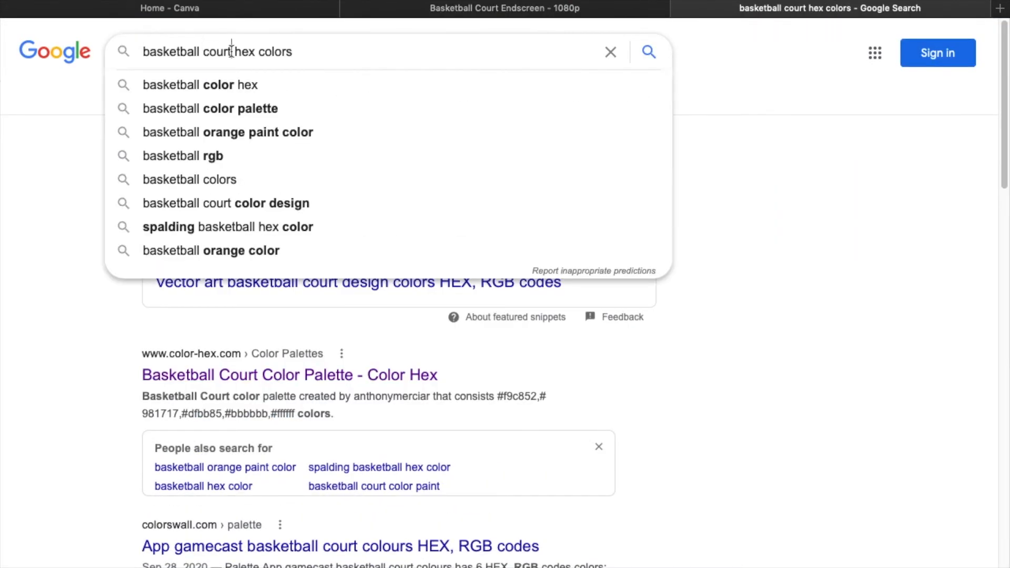
{"action": "key", "text": "BackSpace"}
{"action": "key", "text": "BackSpace"}
{"action": "key", "text": "BackSpace"}
{"action": "key", "text": "BackSpace"}
{"action": "key", "text": "BackSpace"}
{"action": "key", "text": "BackSpace"}
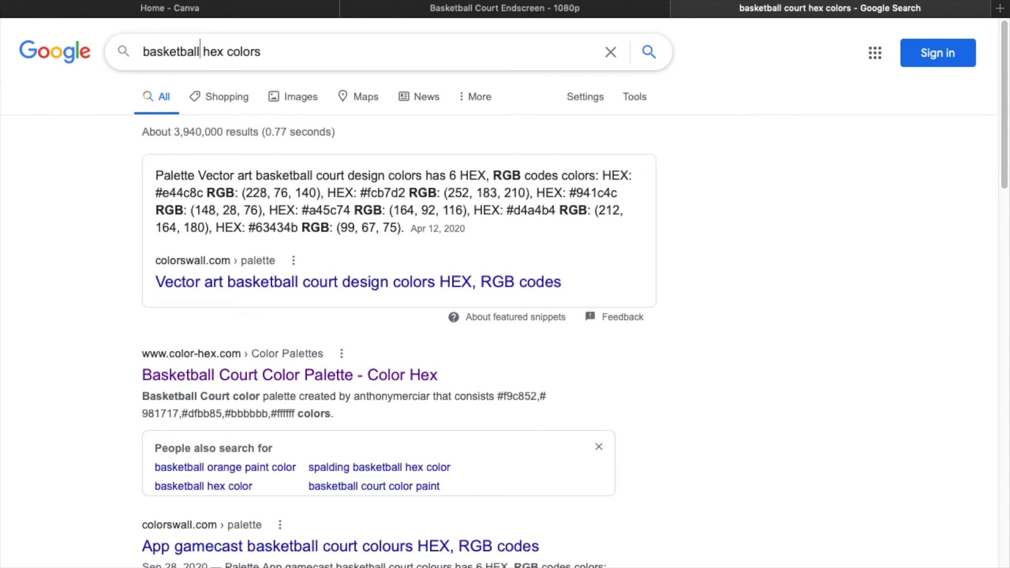
{"action": "key", "text": "Return"}
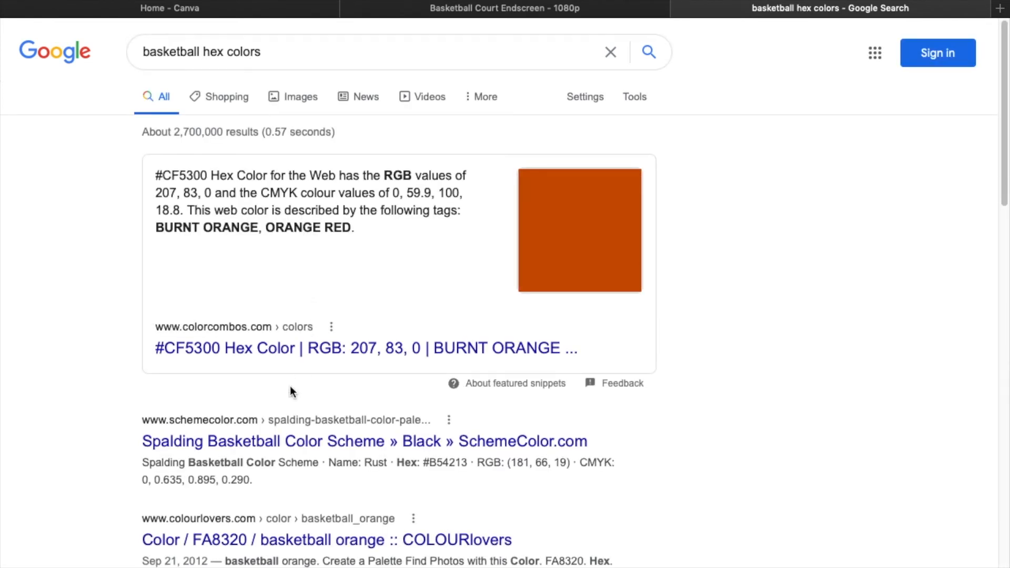
{"action": "left_click", "coordinate": [333, 446]}
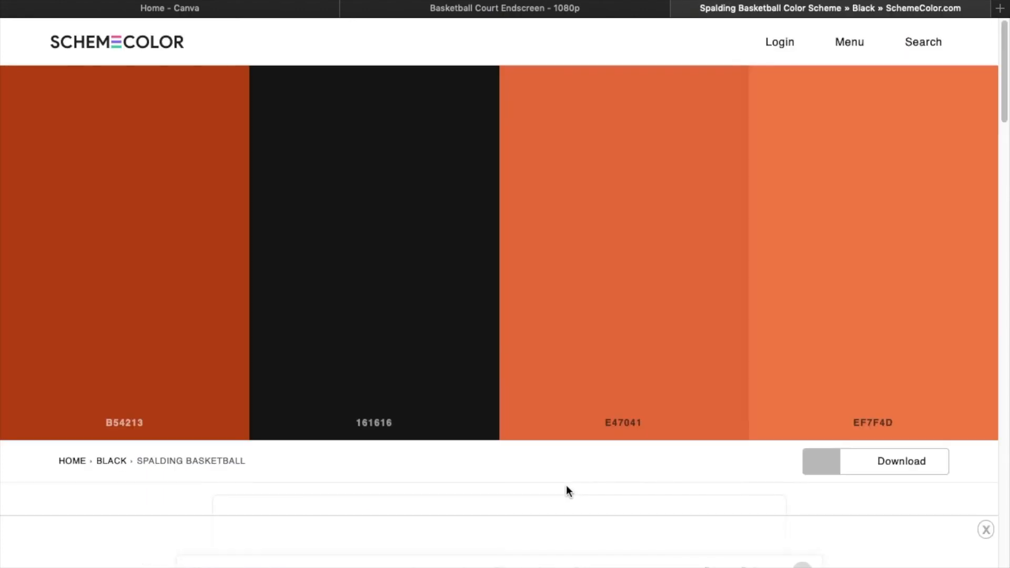
{"action": "mouse_move", "coordinate": [98, 425]}
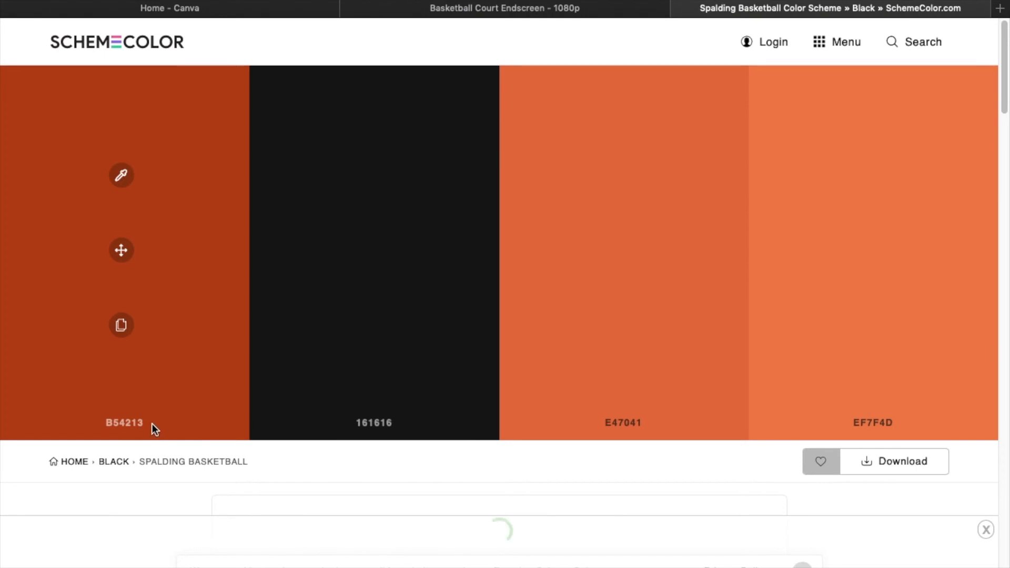
Return to the Canva design and fill the lower banner with the rust orange from the document colors.
{"action": "left_click", "coordinate": [497, 10]}
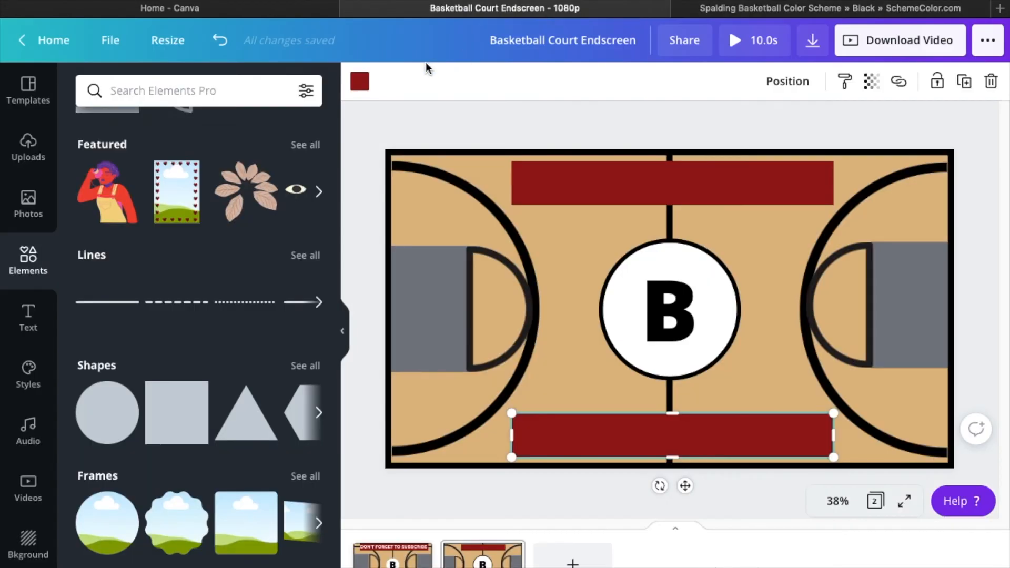
{"action": "left_click", "coordinate": [360, 81]}
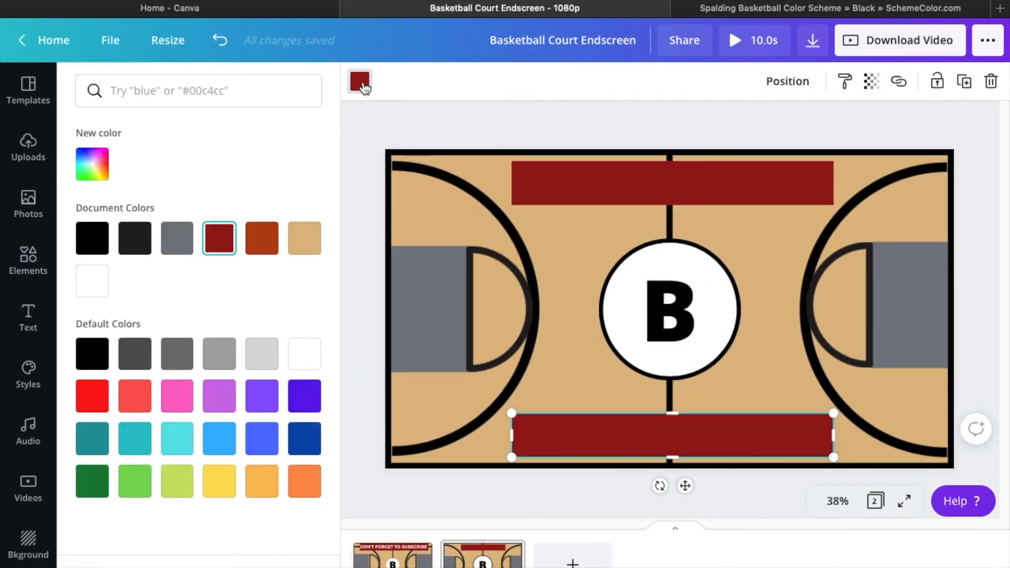
{"action": "left_click", "coordinate": [266, 241]}
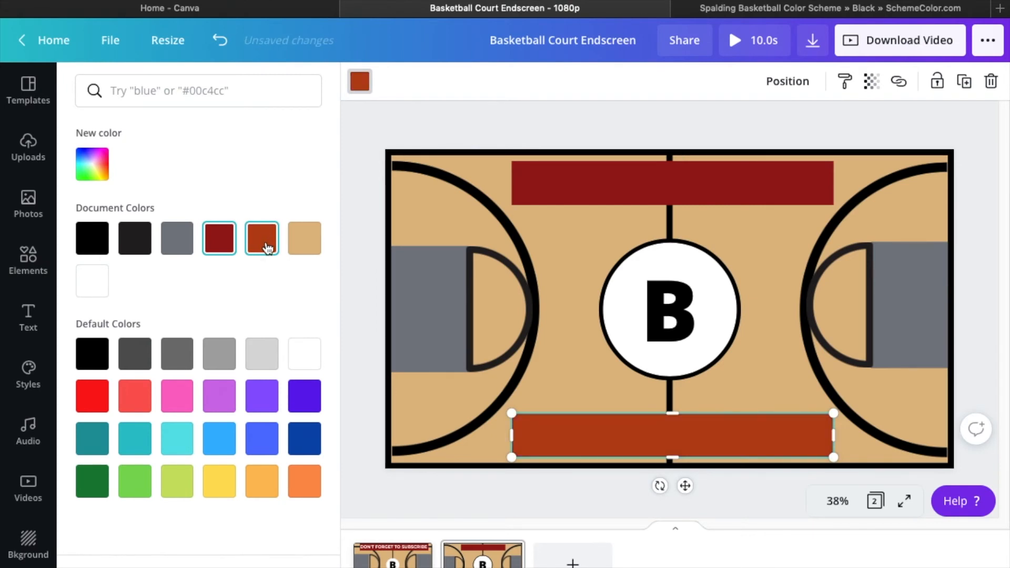
Add a heading, move it onto the dark red upper banner and replace its text with "Don't forget to subscribe".
{"action": "left_click", "coordinate": [25, 326]}
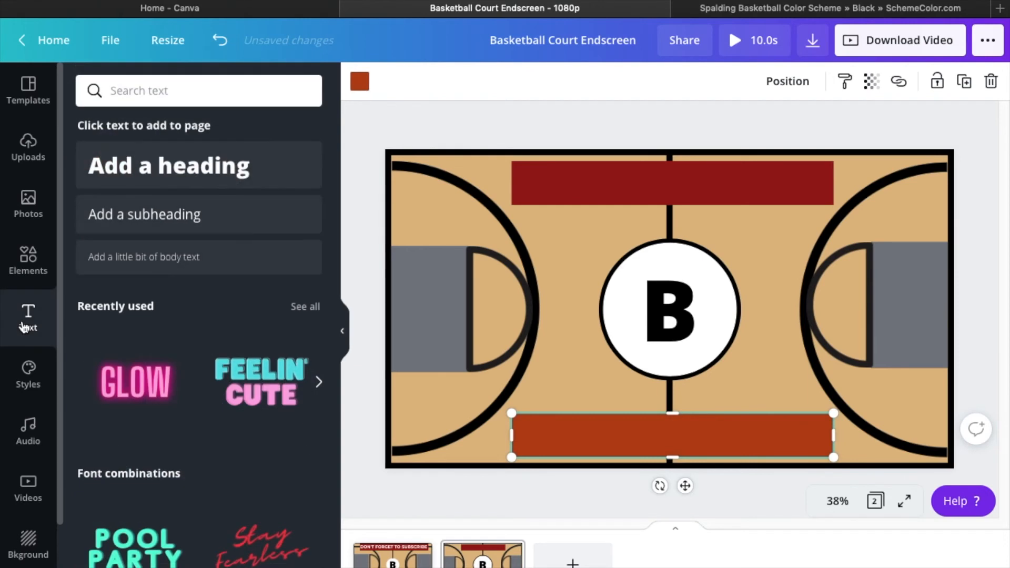
{"action": "left_click", "coordinate": [142, 181]}
{"action": "left_click_drag", "start_coordinate": [676, 329], "coordinate": [674, 233]}
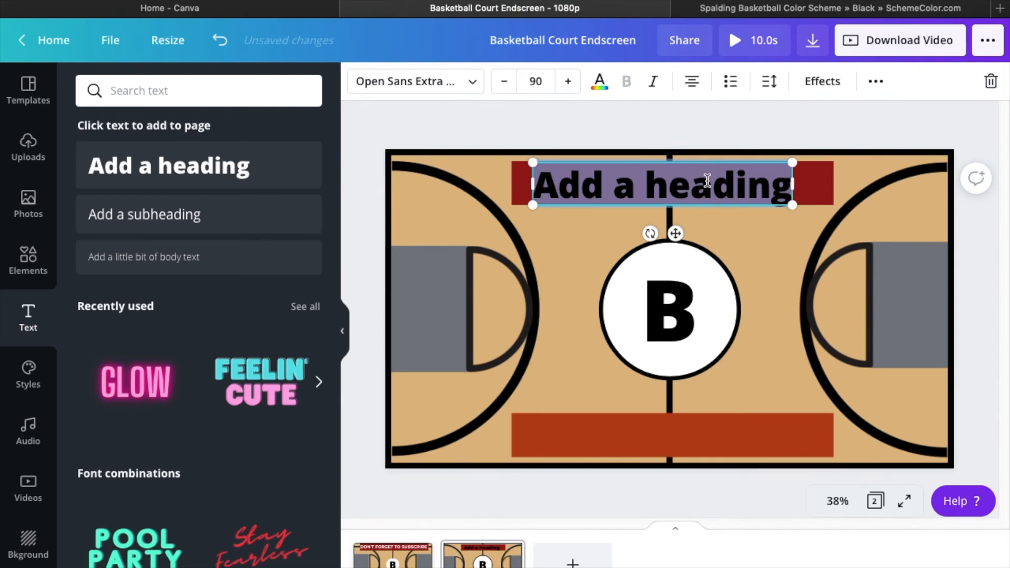
{"action": "type", "text": "Don't"}
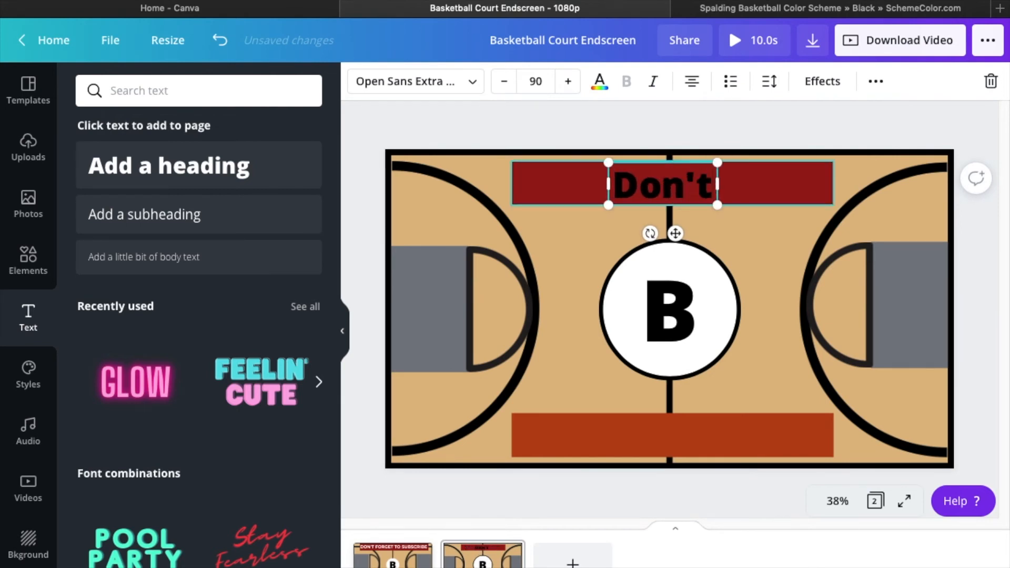
{"action": "type", "text": " forget"}
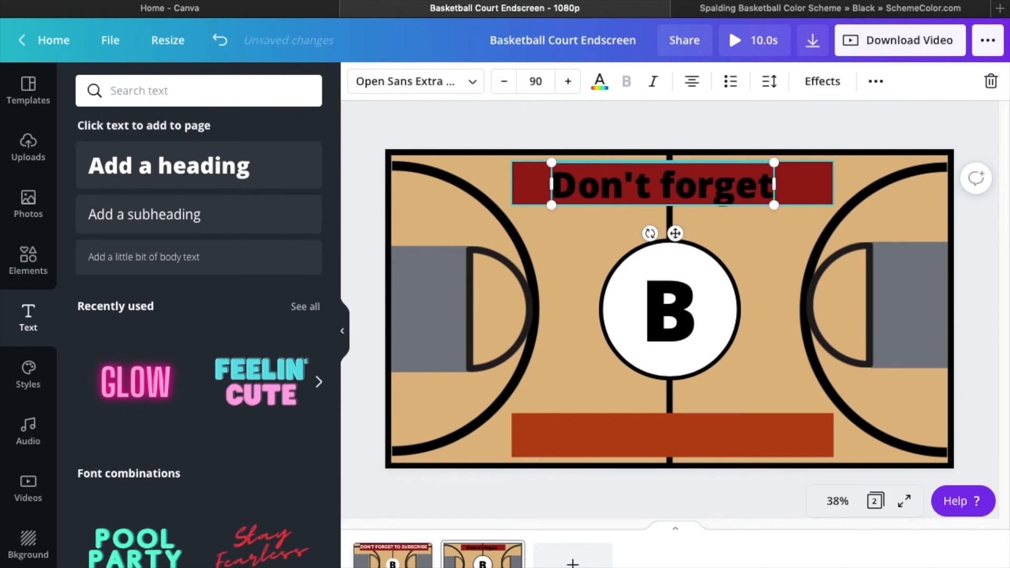
{"action": "type", "text": " to subscrib"}
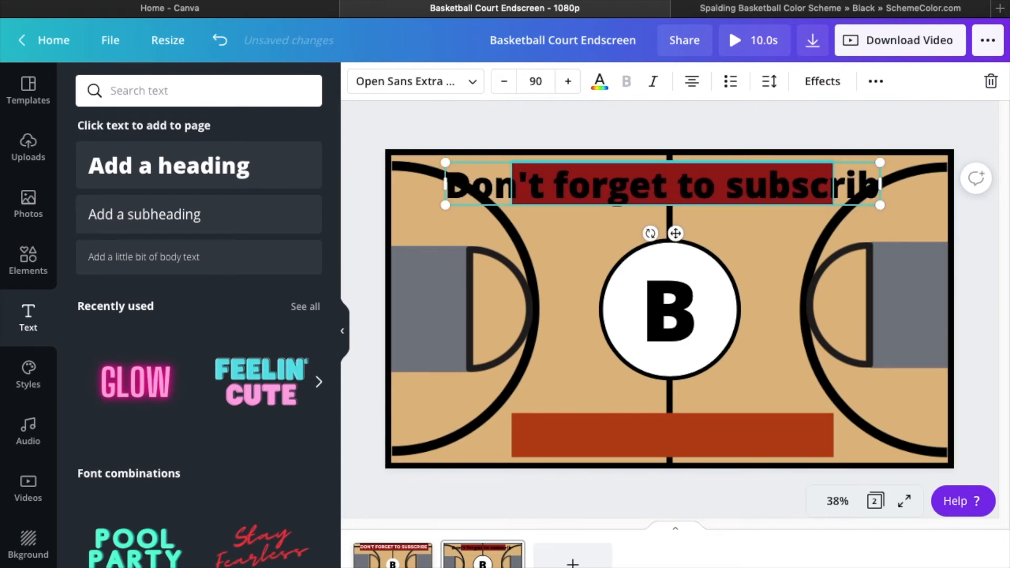
{"action": "type", "text": "e"}
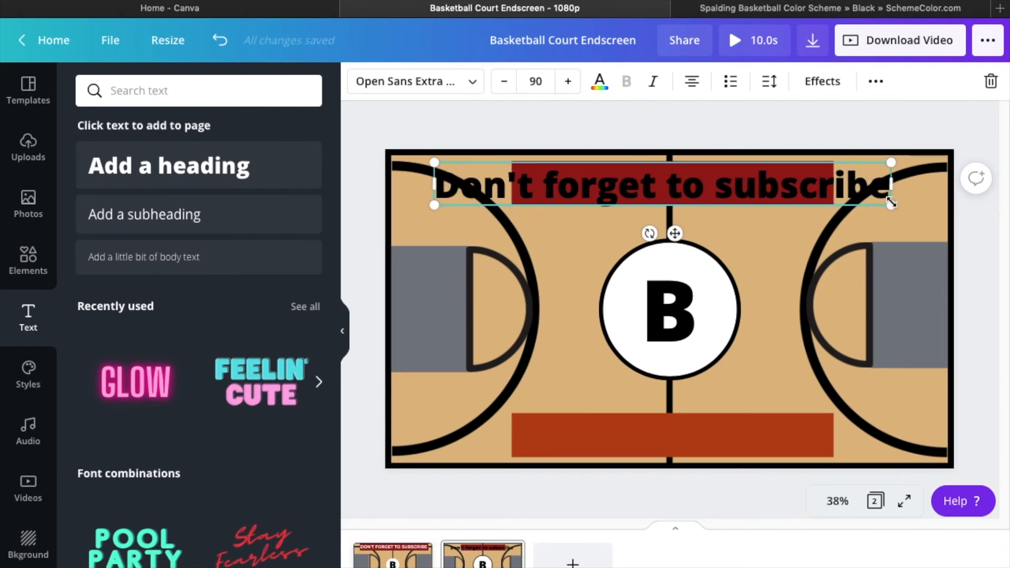